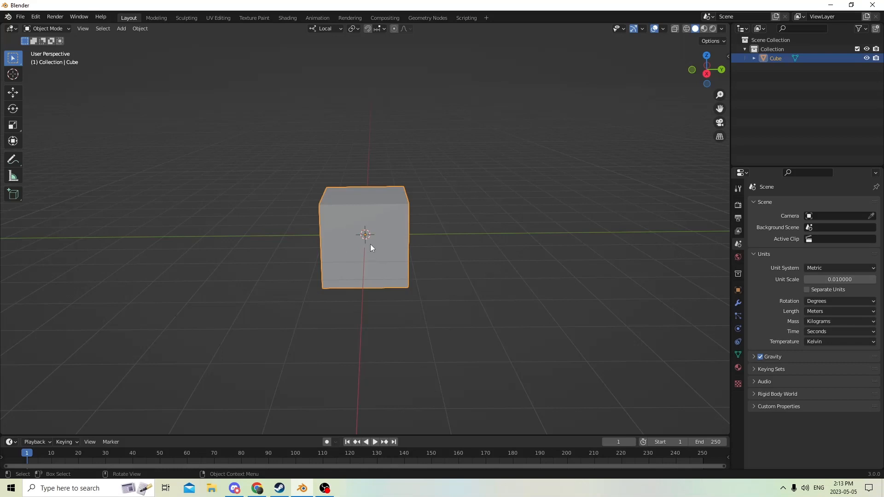
Step: Activate the Scale tool and try stretching the cube along its Z axis
middle_click_drag(371, 244, 371, 228)
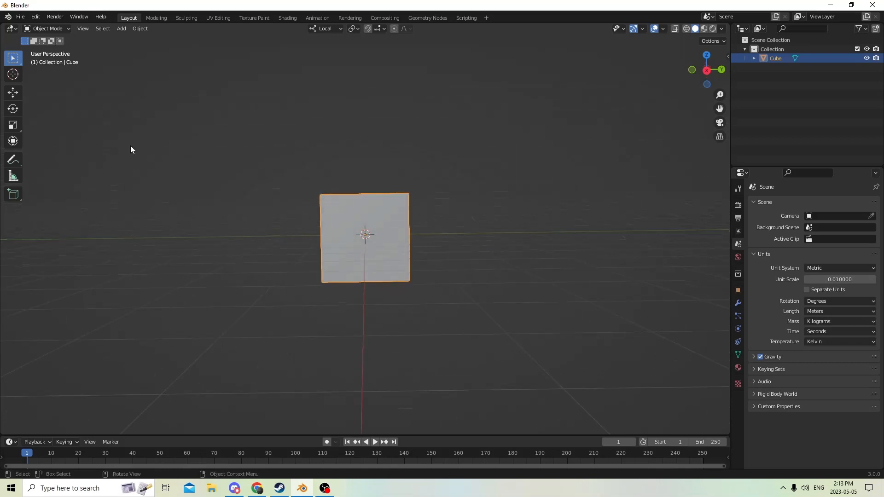
left_click(13, 125)
middle_click_drag(184, 148, 331, 181)
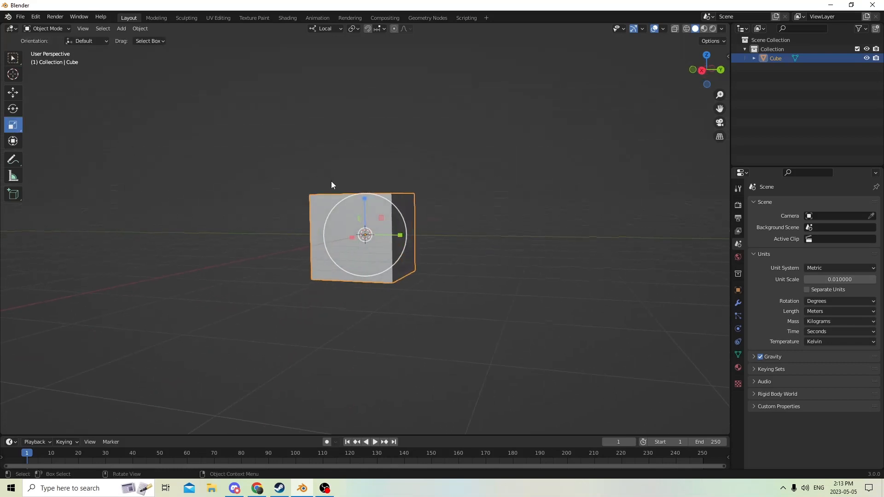
left_click_drag(366, 202, 371, 89)
key("Escape")
middle_click_drag(370, 89, 433, 198)
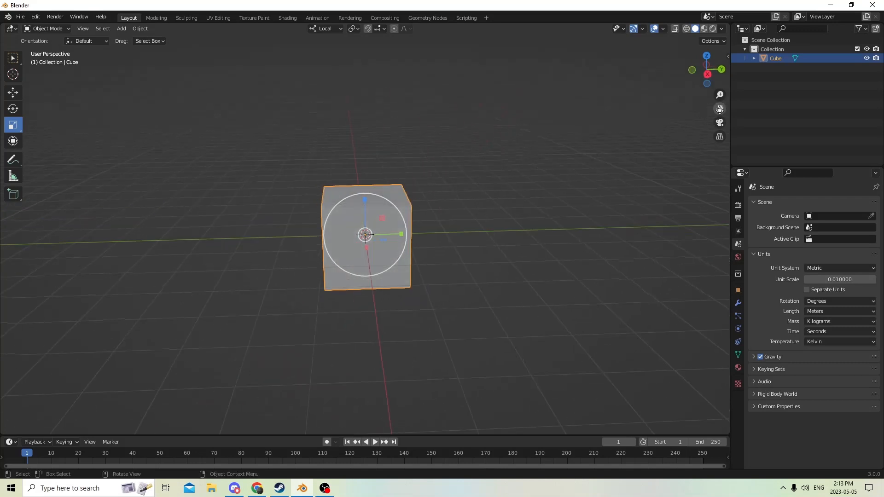
Step: Scale the cube down uniformly to about 0.316 of its size
left_click_drag(720, 109, 670, 156)
scroll(670, 155, "down", 1)
middle_click_drag(483, 197, 476, 175)
scroll(382, 211, "up", 2)
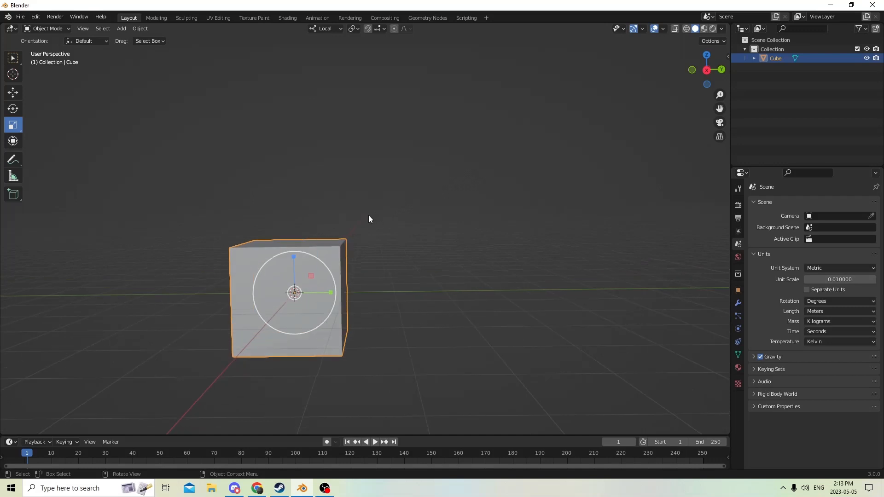
middle_click_drag(369, 220, 410, 228)
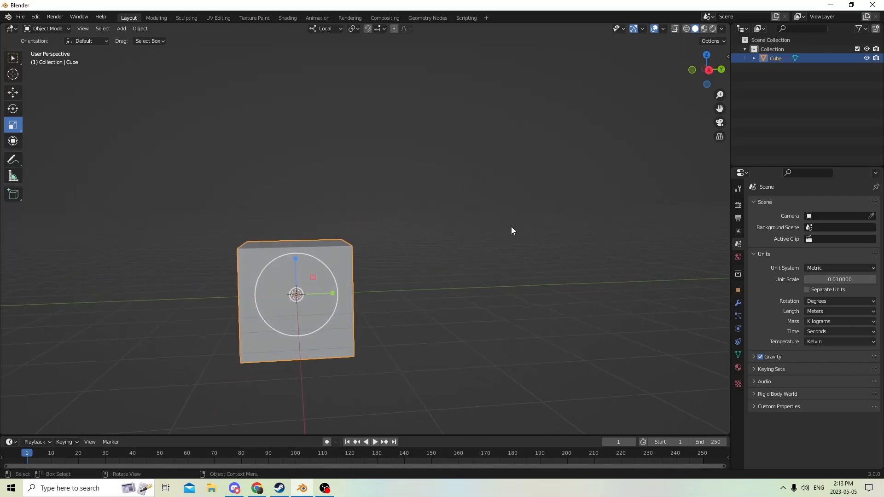
mouse_move(509, 230)
middle_mouse_down()
mouse_move(493, 229)
mouse_move(505, 220)
middle_mouse_up()
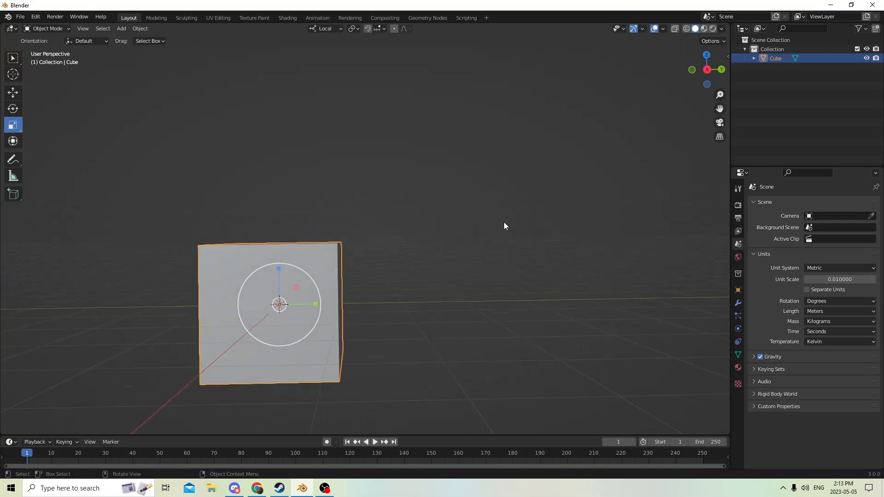
key("s")
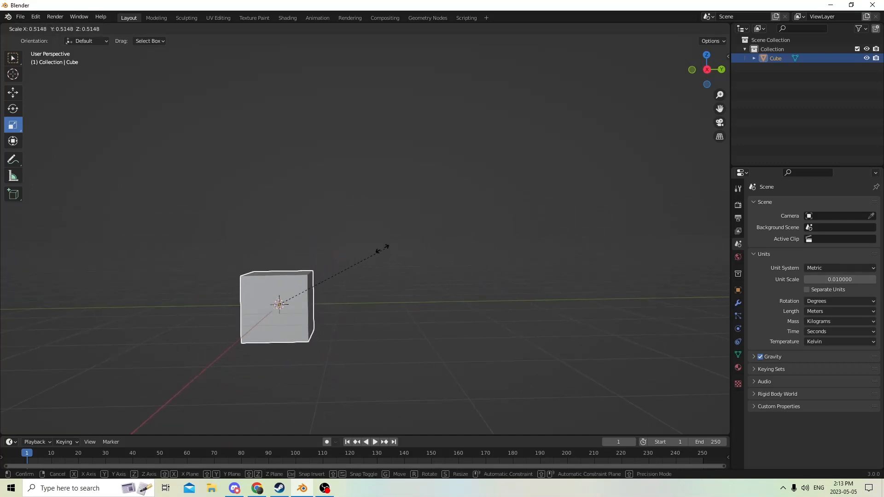
left_click(335, 258)
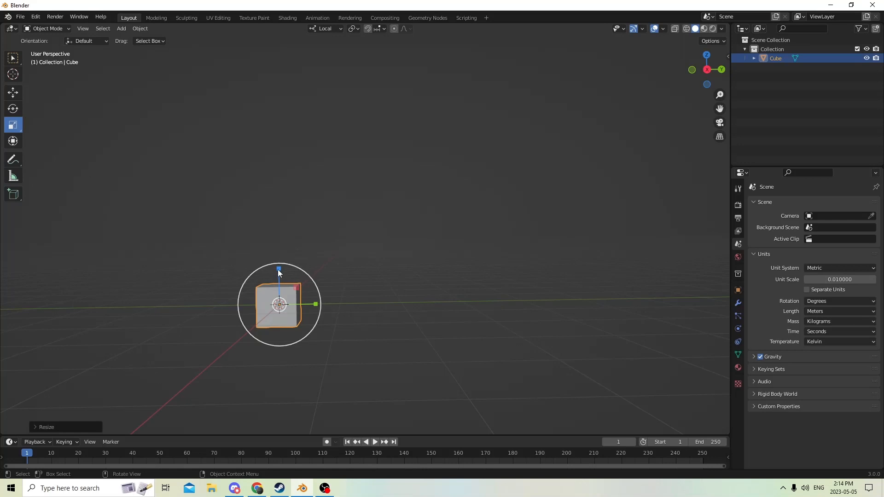
Step: Stretch the small cube along its Z axis into a tall pillar with a Z scale of about 2.479
left_click_drag(278, 269, 270, 98)
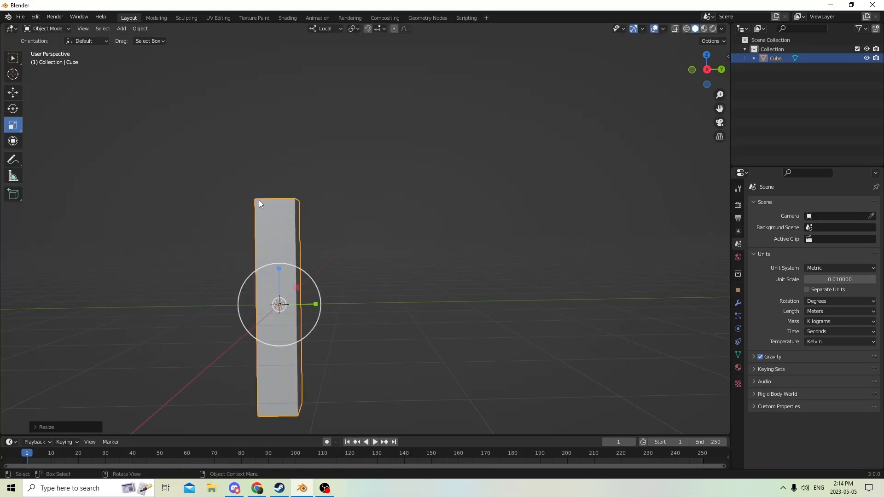
left_click_drag(278, 269, 273, 243)
middle_click_drag(273, 243, 194, 162)
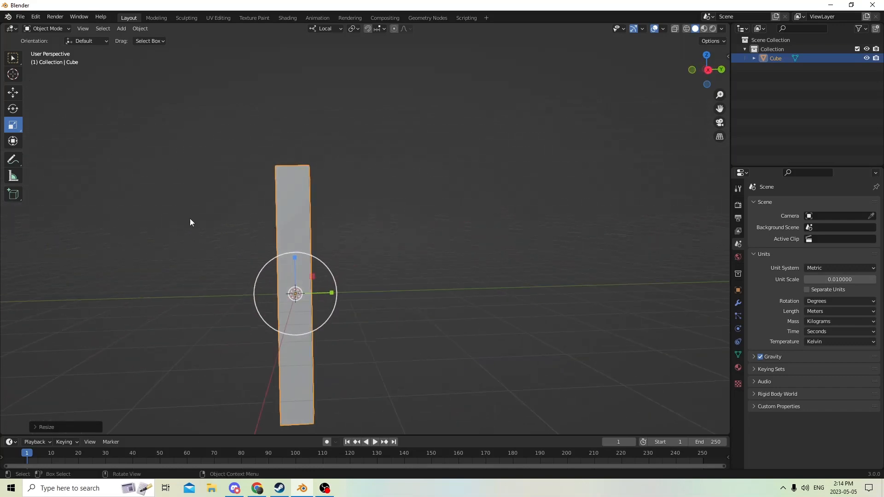
Step: Open the pillar's object properties to examine its location, rotation and scale values
left_click(294, 217)
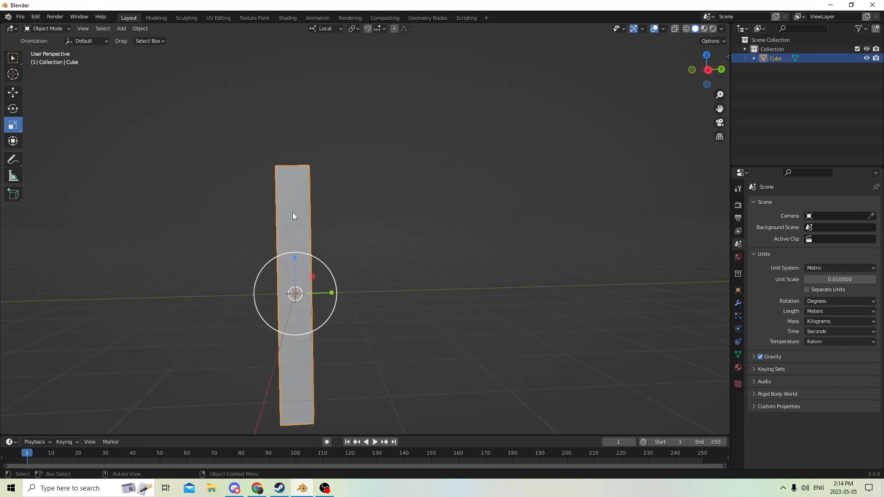
left_click(338, 28)
left_click(641, 29)
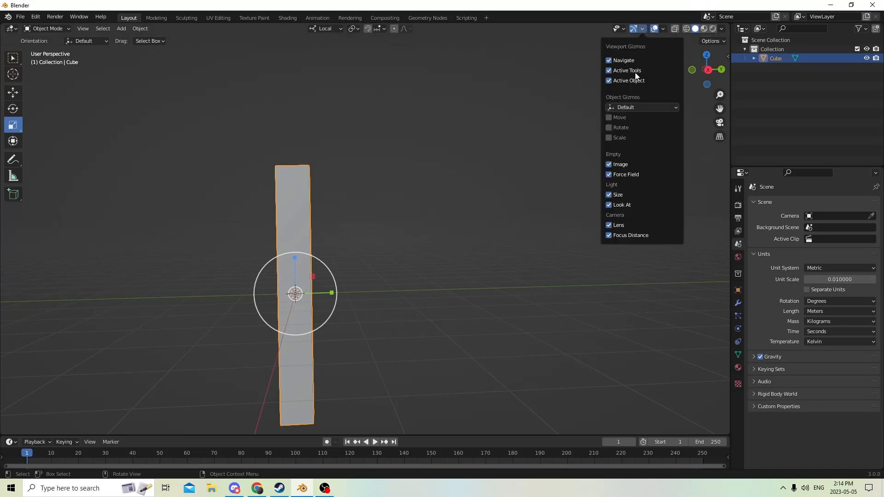
left_click(662, 28)
left_click(663, 31)
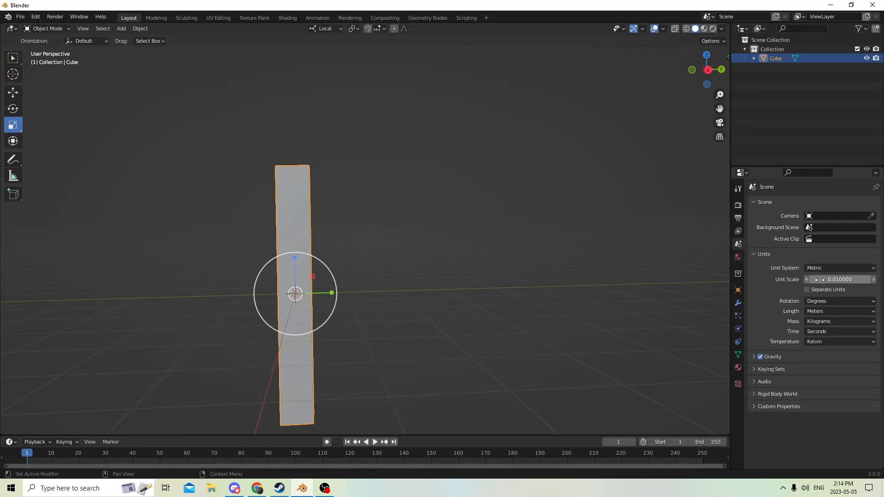
left_click(739, 291)
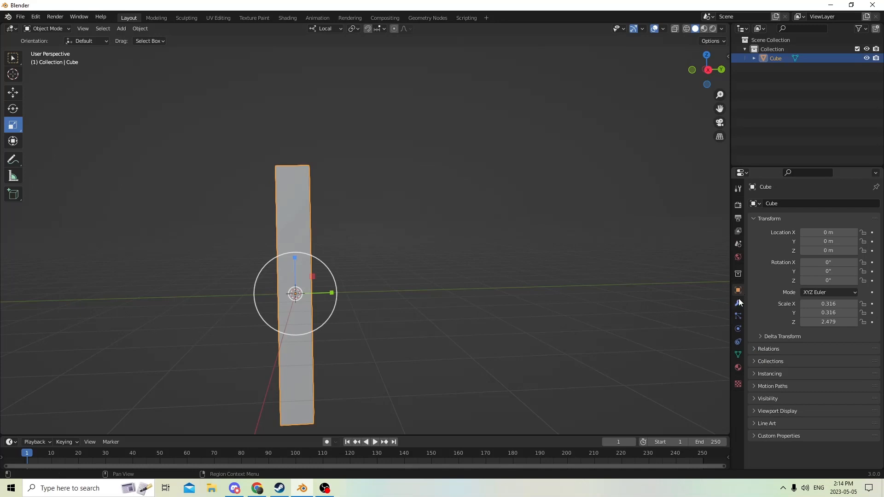
Step: Try moving the pillar about 0.024 m in the negative Y direction, and undo the move
middle_click_drag(443, 240, 397, 236)
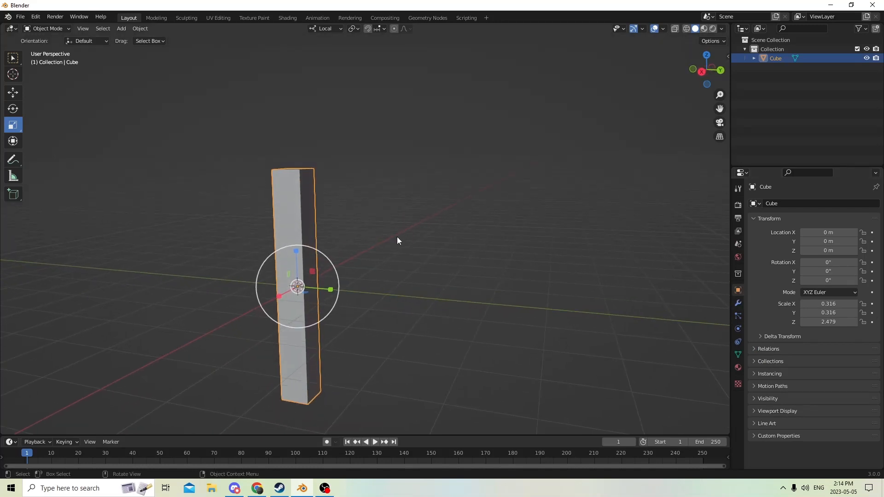
middle_click_drag(396, 240, 419, 285)
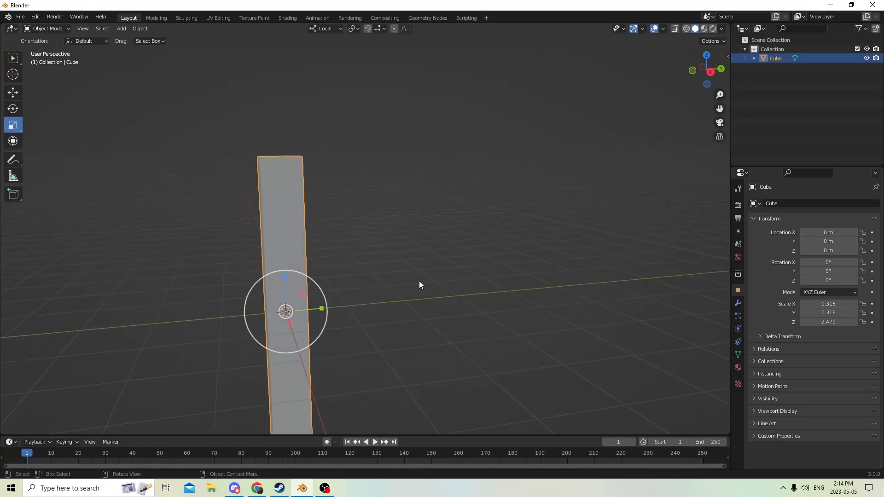
left_click(13, 93)
scroll(241, 224, "down", 3)
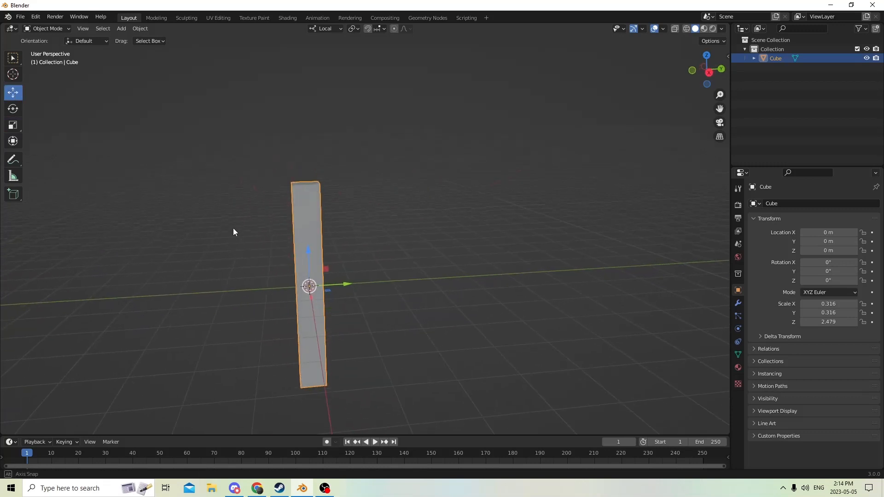
left_click_drag(347, 287, 239, 290)
middle_click_drag(238, 290, 337, 291)
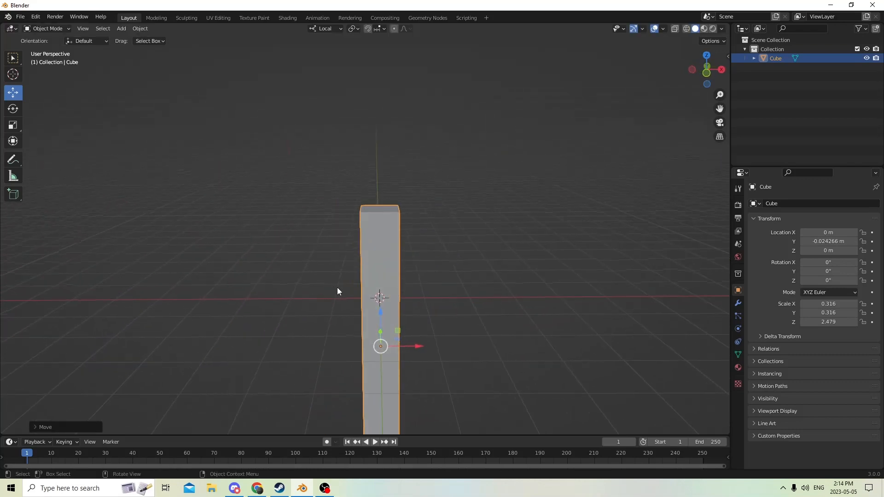
middle_click_drag(446, 272, 255, 157)
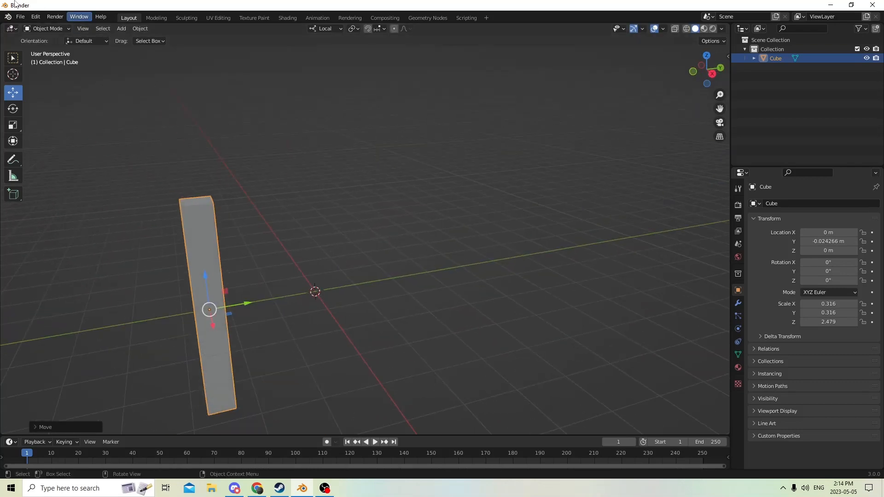
left_click(36, 16)
left_click(41, 23)
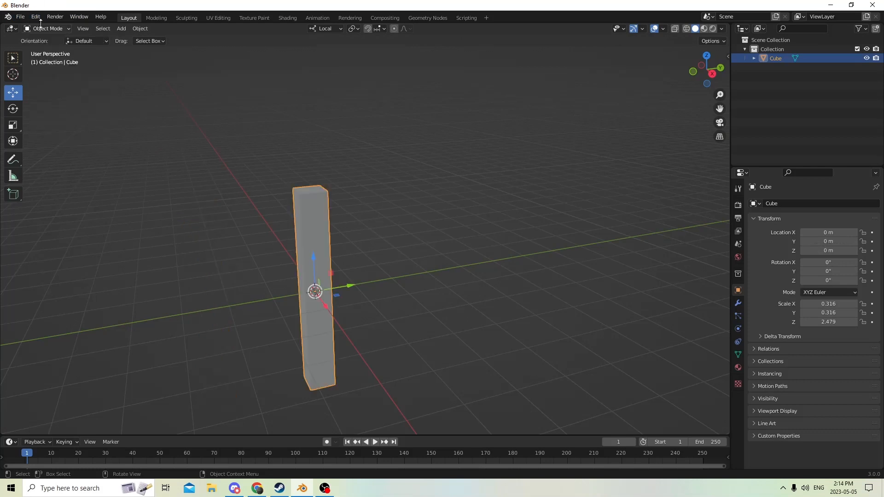
Step: Enter Edit Mode and add one horizontal loop cut around the pillar, slid slightly below its middle
middle_click_drag(285, 171, 406, 172)
middle_click_drag(529, 205, 665, 146)
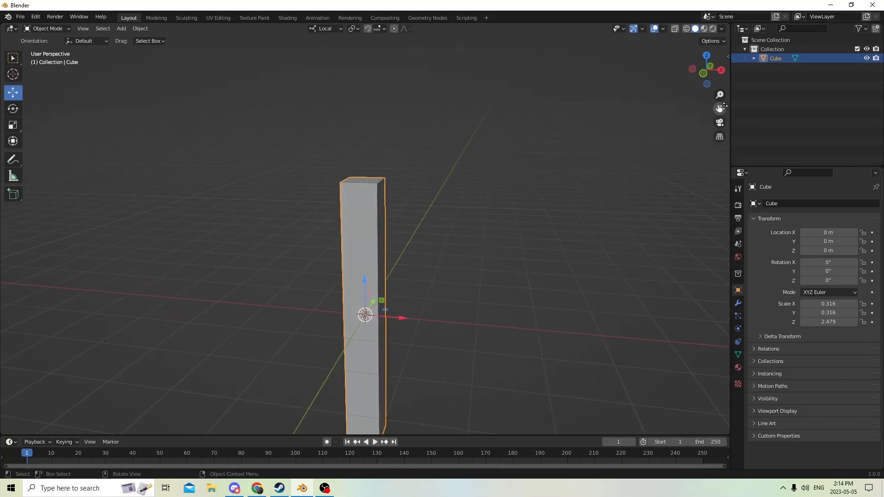
middle_click_drag(606, 173, 593, 161)
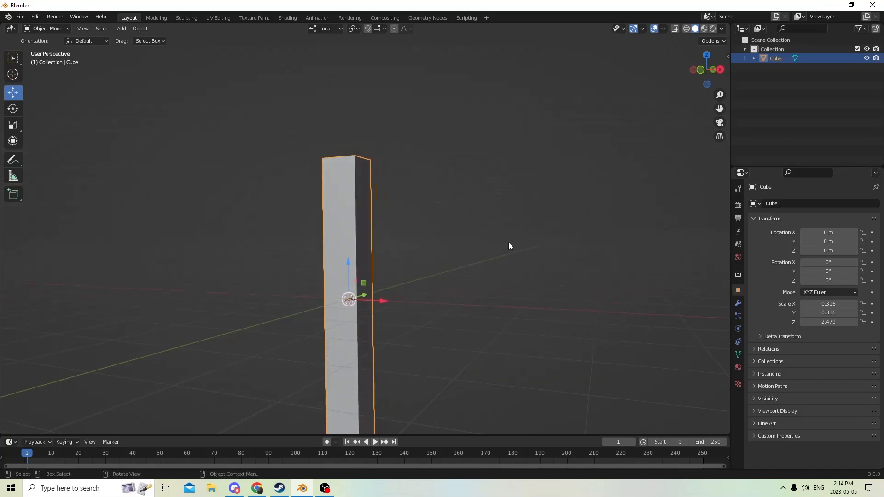
middle_click_drag(509, 242, 401, 261)
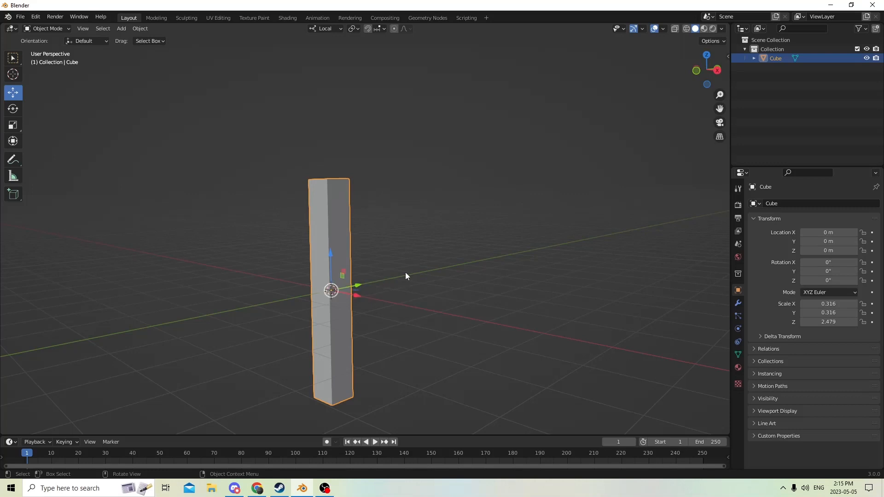
middle_click_drag(410, 282, 439, 294)
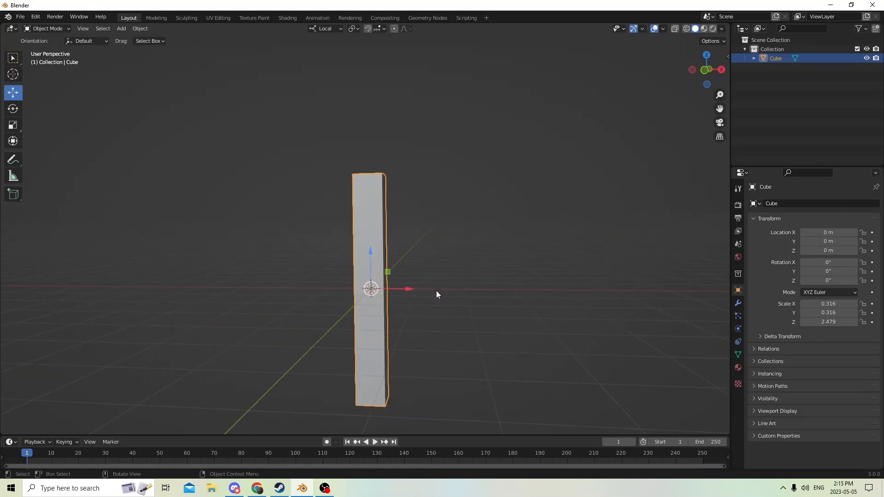
key("Tab")
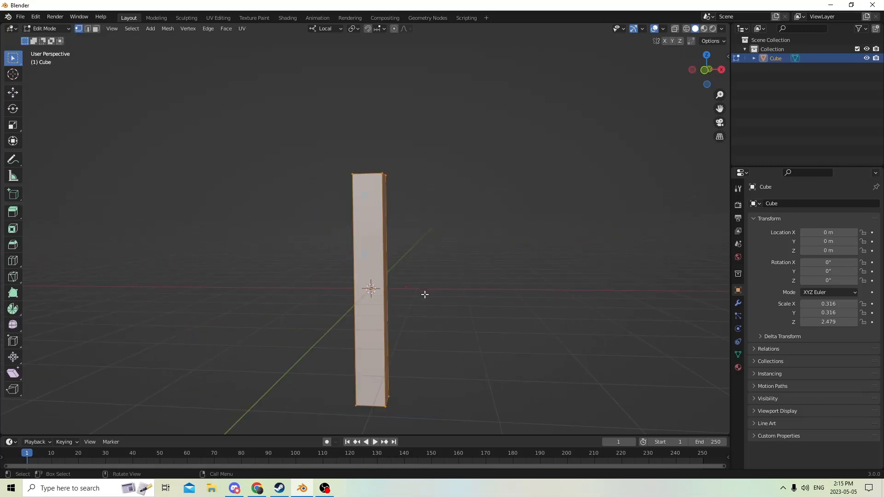
key("ctrl")
middle_click_drag(424, 294, 408, 300)
key("ctrl+r")
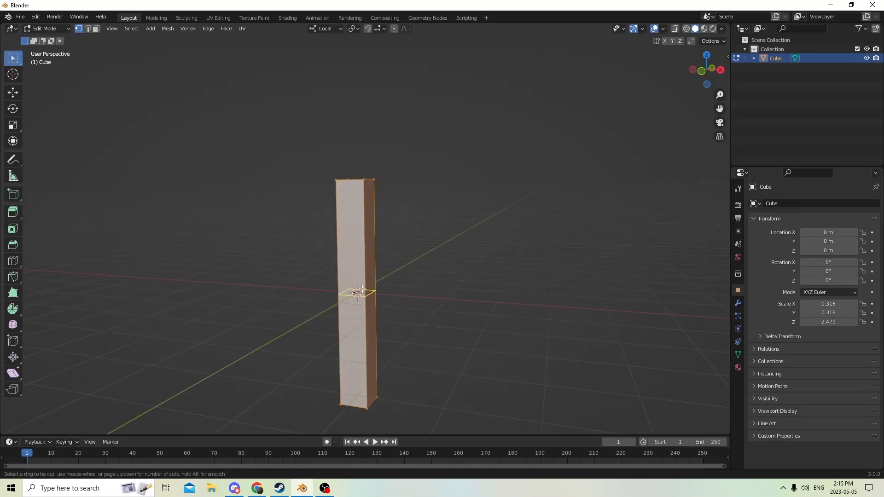
left_click(359, 290)
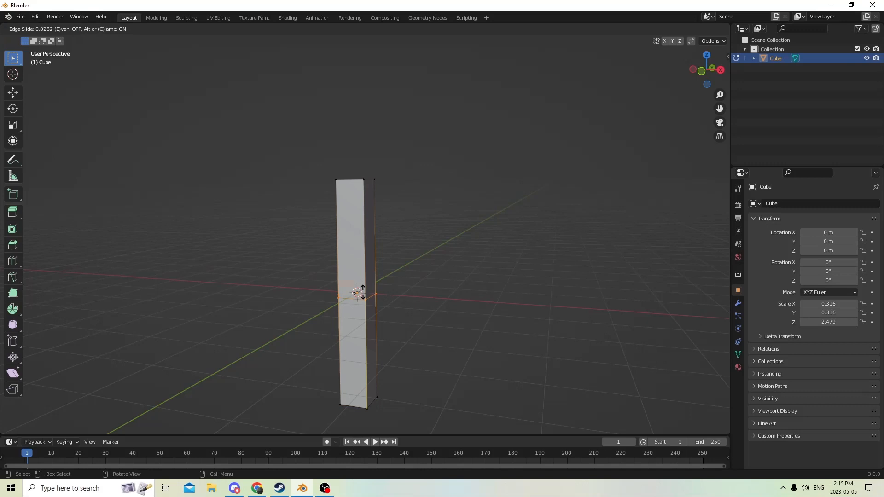
left_click(370, 300)
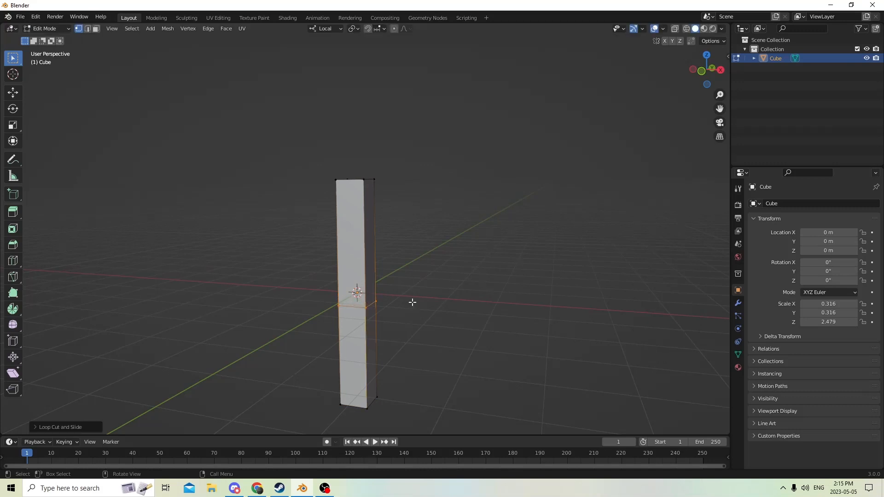
Step: Move the new edge loop down along Z to about 30% of the pillar's height above its base
key("s")
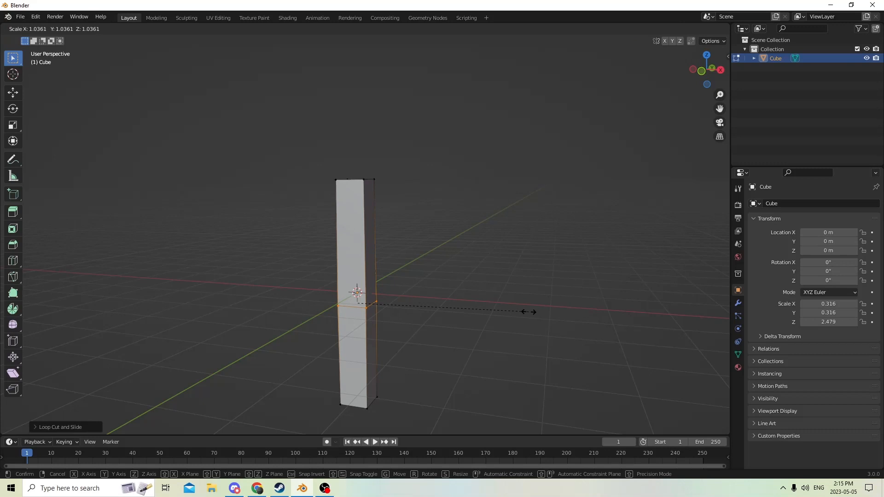
left_click(529, 312)
middle_click_drag(529, 312, 523, 294)
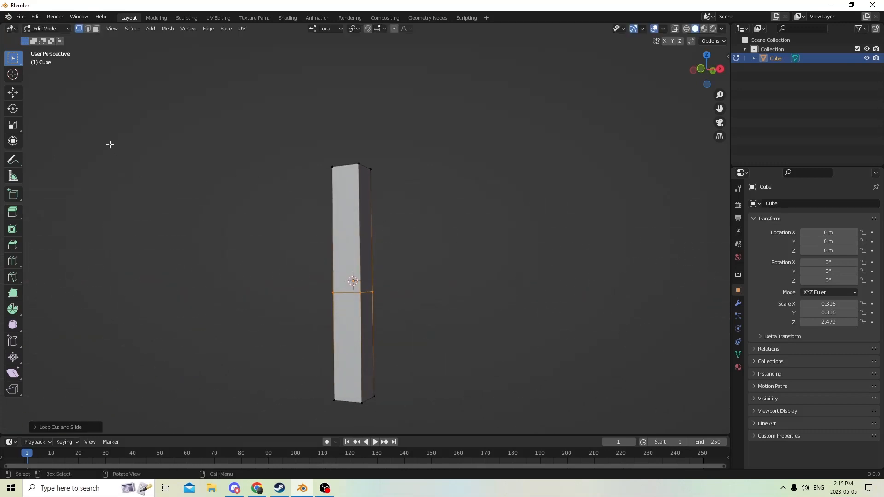
left_click(13, 92)
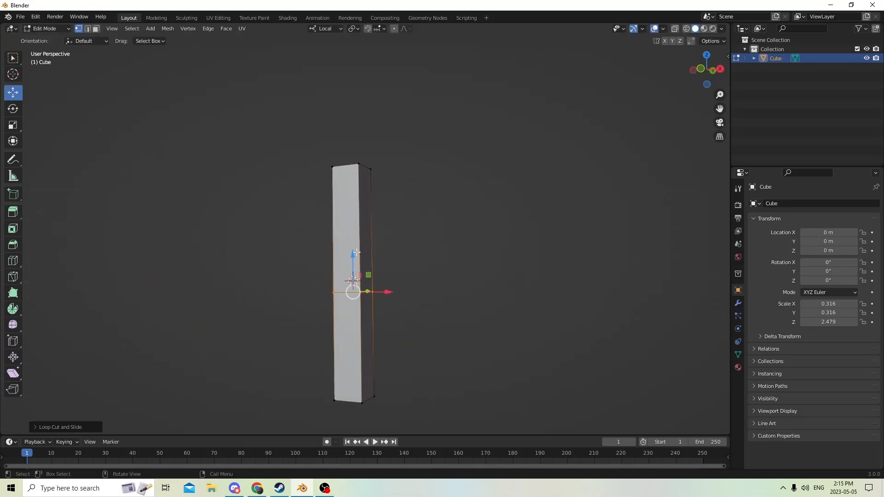
left_click_drag(357, 253, 353, 293)
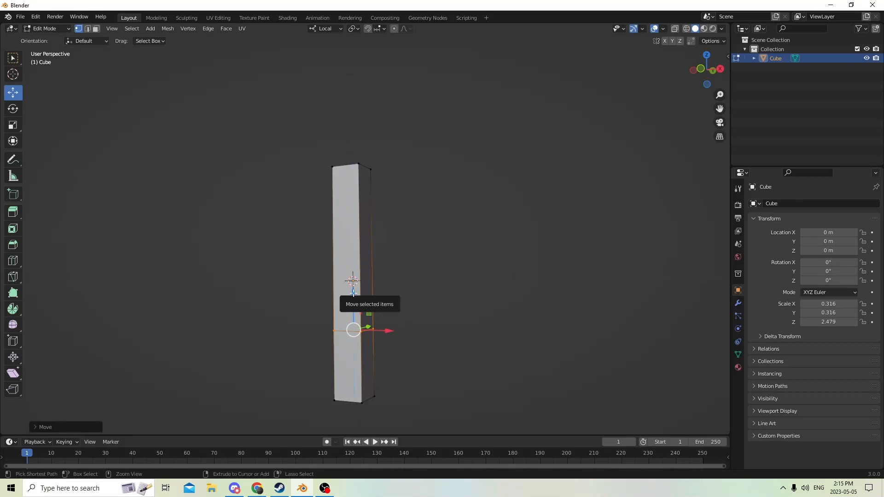
Step: Add a second horizontal loop cut in the pillar's upper section, slid up by a factor of about 0.2
key("ctrl+r")
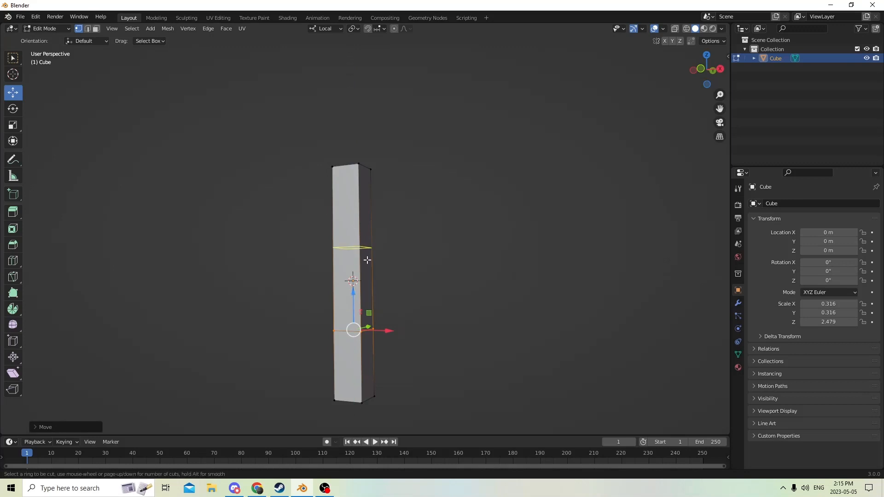
left_click(359, 272)
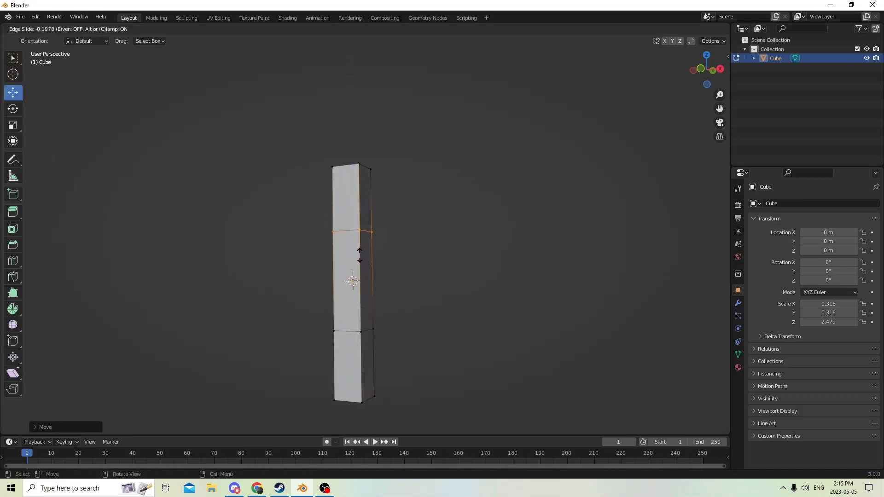
left_click(359, 253)
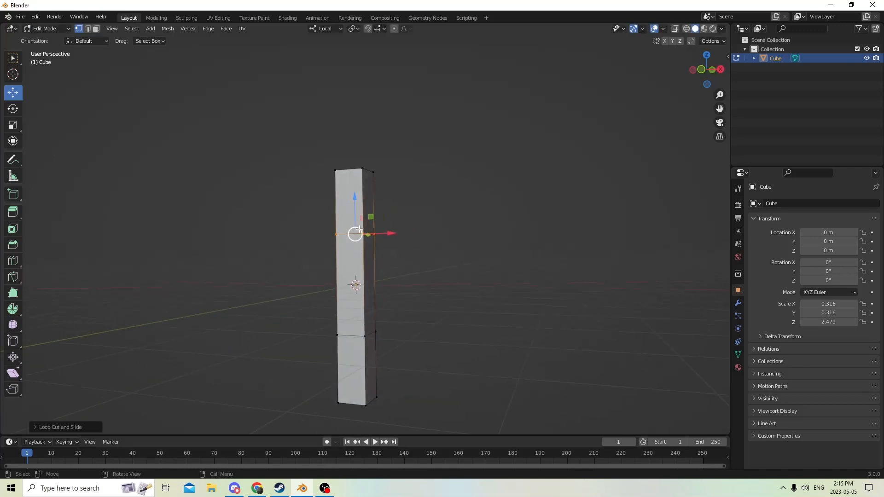
middle_click_drag(353, 232, 330, 241)
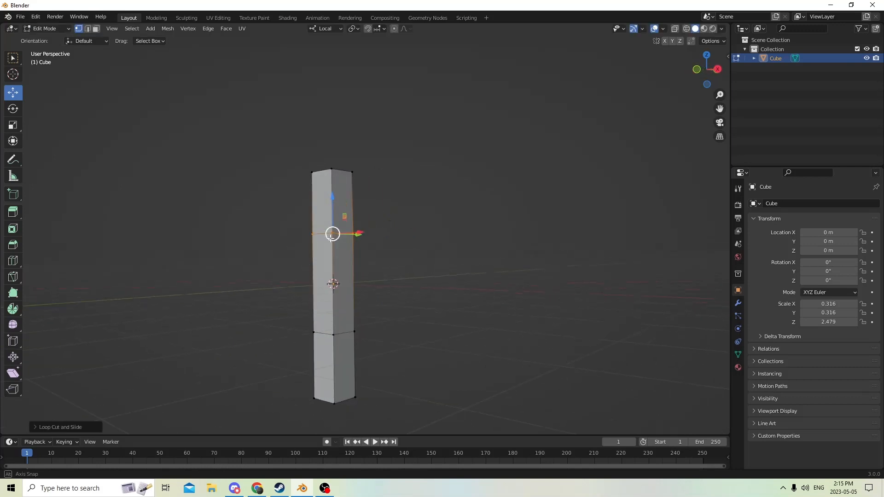
left_click(456, 272)
middle_click_drag(458, 273, 396, 272)
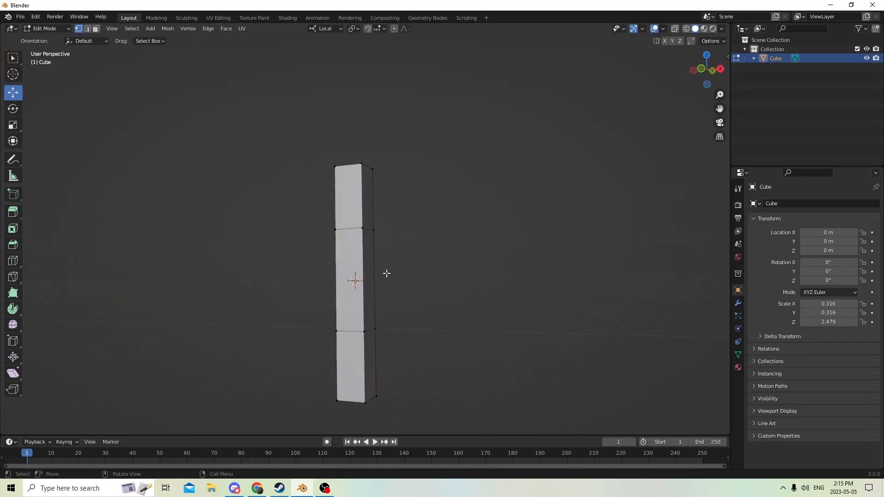
middle_click_drag(387, 273, 392, 235)
left_click(354, 353)
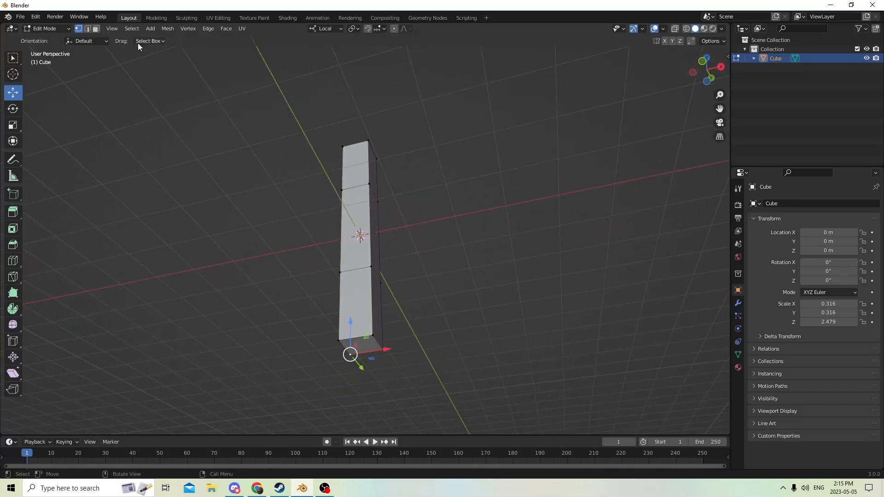
left_click(96, 29)
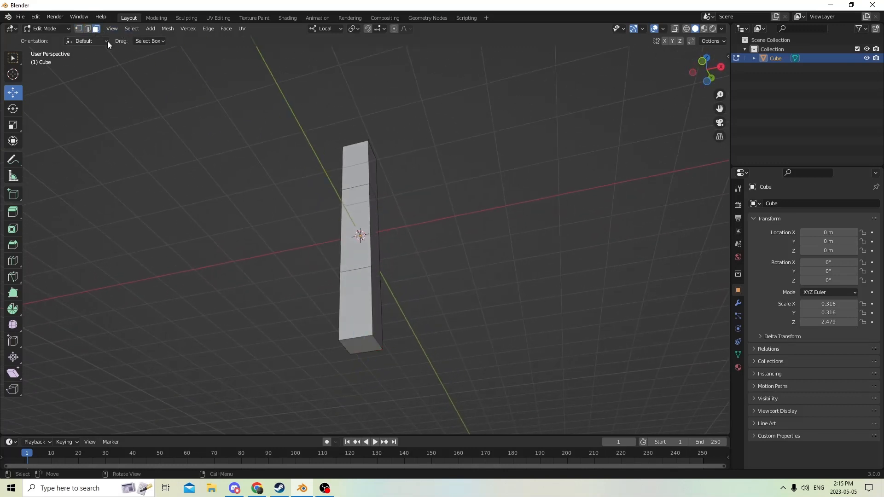
left_click(366, 343)
middle_click_drag(583, 317, 592, 341)
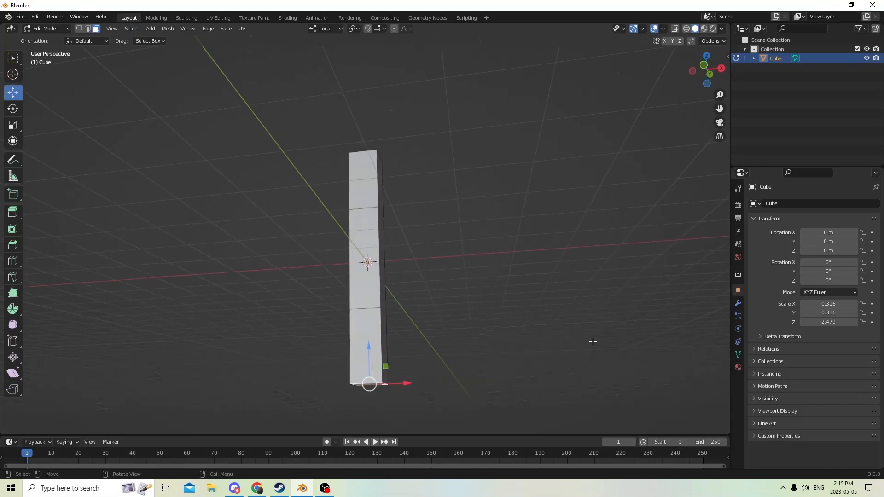
key("s")
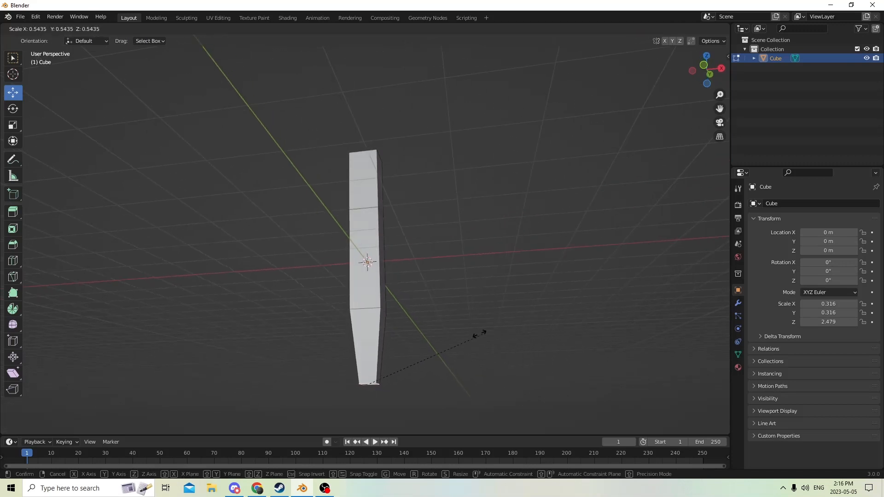
key("Escape")
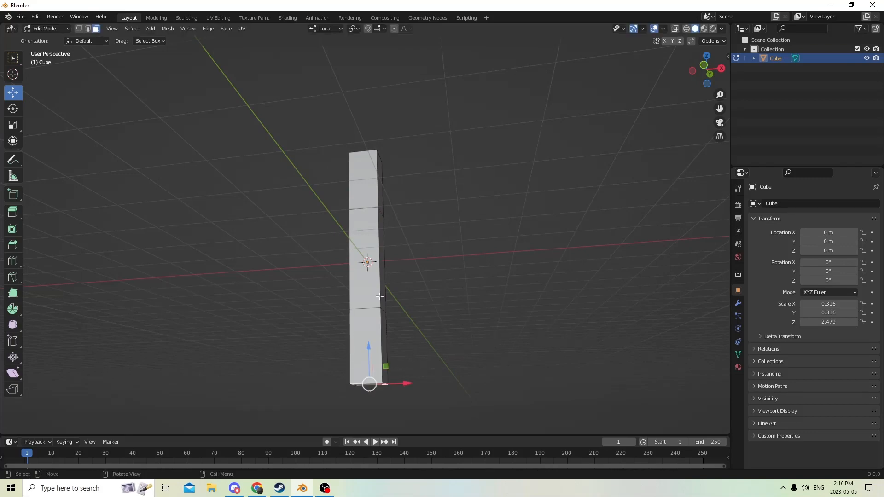
Step: Add a horizontal loop cut centred between the pillar's upper and lower edge loops, without sliding it
mouse_move(379, 296)
middle_mouse_down()
mouse_move(336, 292)
mouse_move(367, 272)
mouse_move(372, 256)
mouse_move(367, 290)
middle_mouse_up()
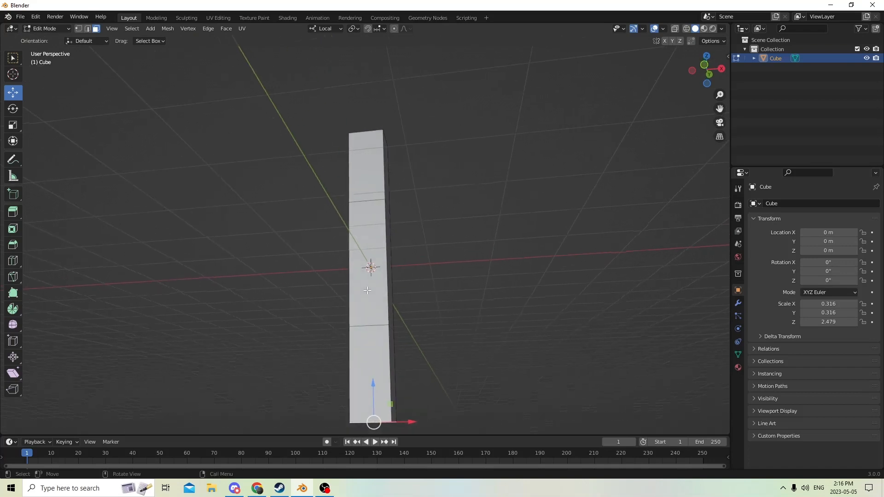
key("ctrl")
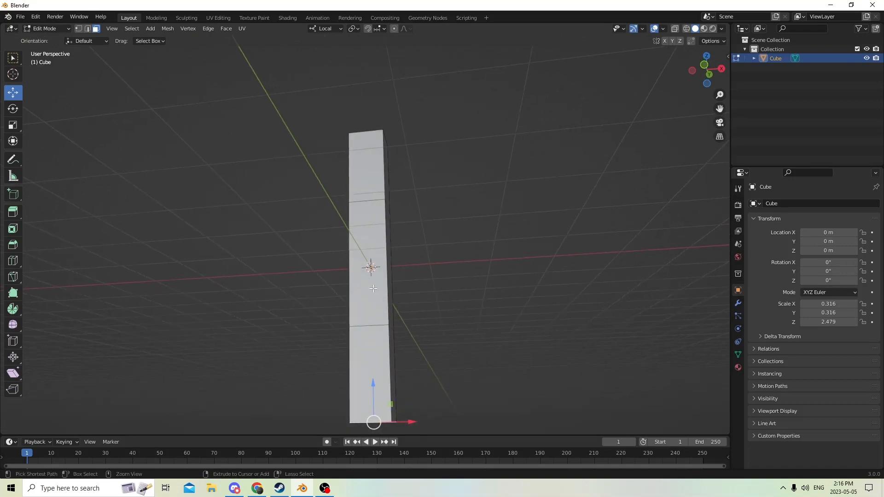
key("ctrl+r")
left_click(373, 288)
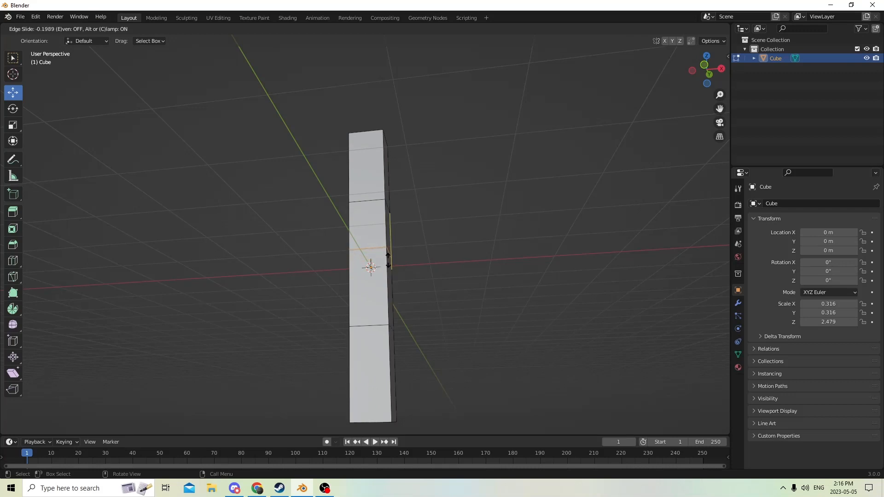
right_click(388, 260)
Step: Scale the new middle loop up uniformly by about 1.3 and move it down along Z to just above the lower loop
middle_click_drag(499, 244, 501, 257)
key("s")
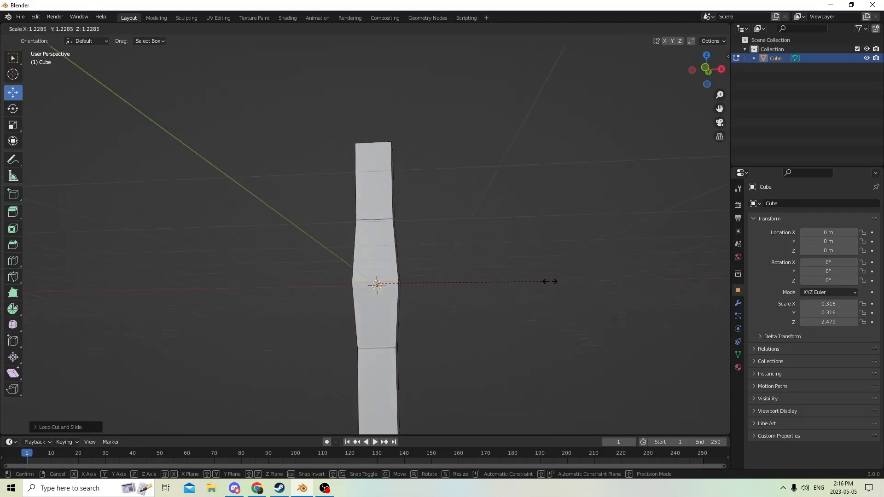
left_click(566, 280)
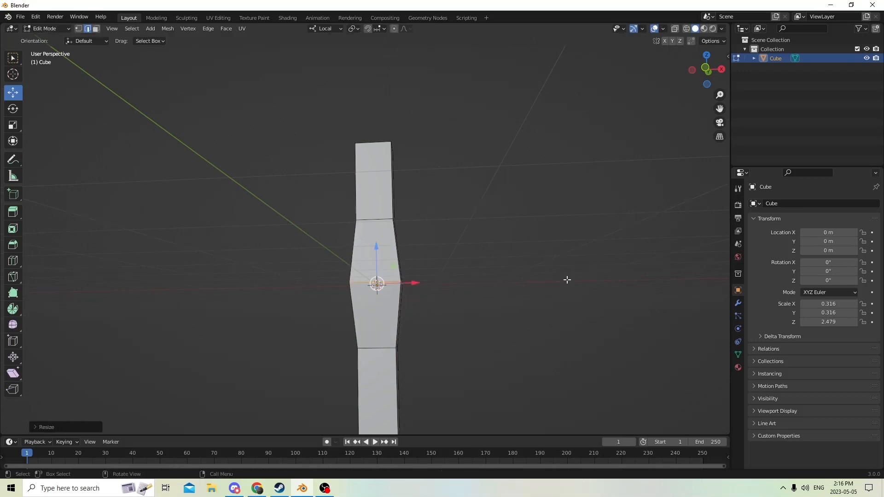
middle_click_drag(567, 278, 464, 281)
key("Tab")
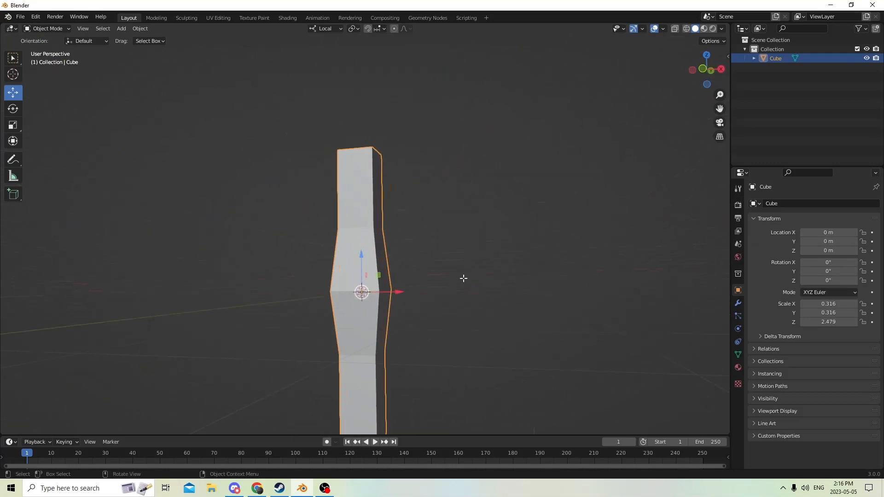
key("Tab")
left_click_drag(361, 252, 363, 289)
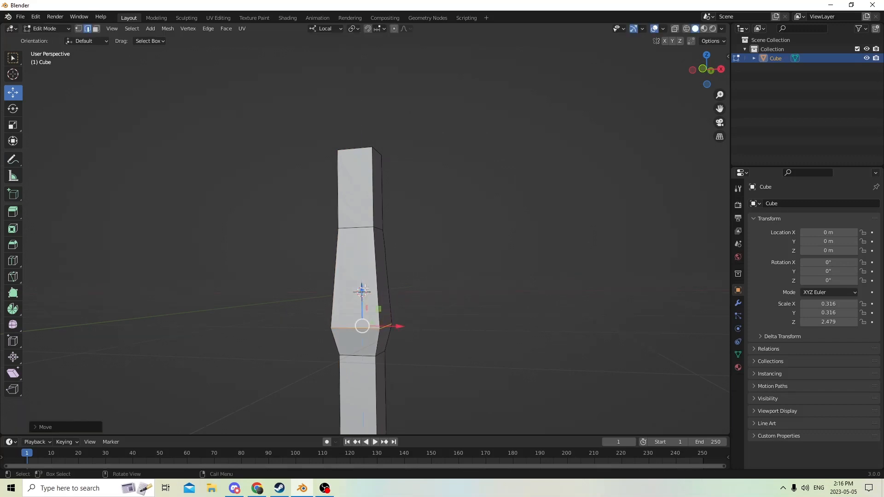
Step: Add a loop cut in the tapering section, slid toward its upper end, and scale it up to about the width of the widened loop below
key("ctrl+r")
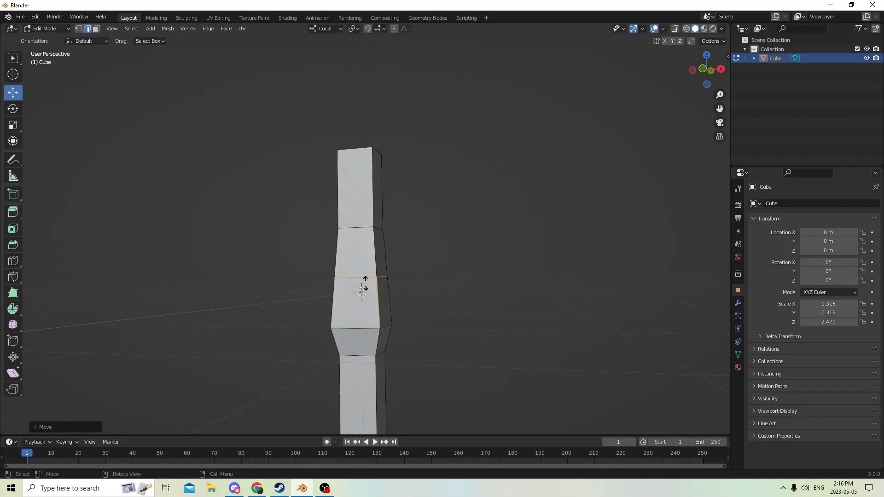
left_click(365, 283)
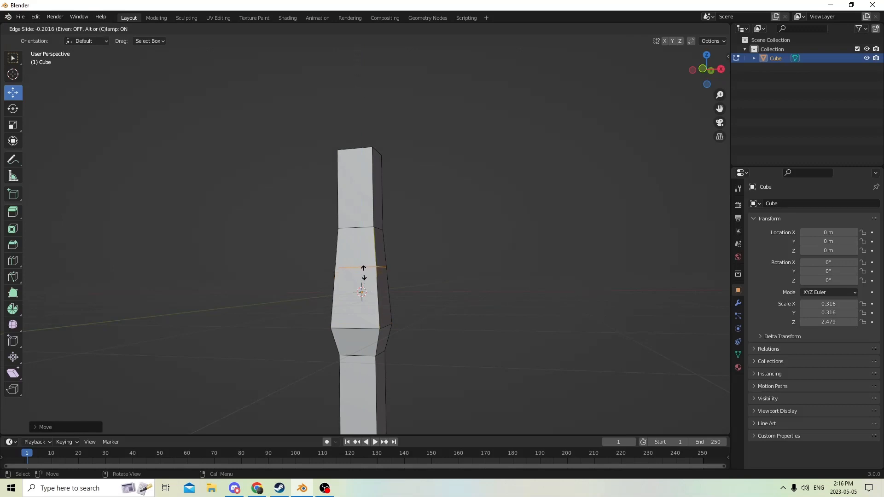
left_click(363, 267)
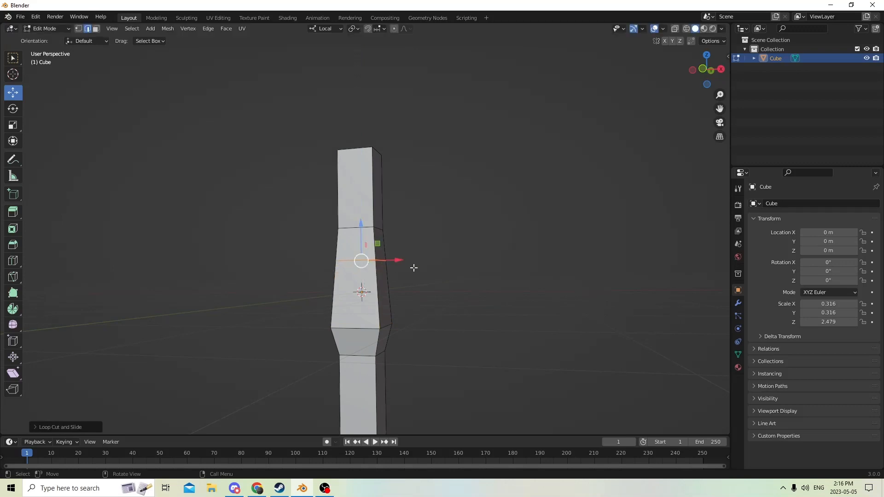
middle_click_drag(471, 247, 484, 260)
key("s")
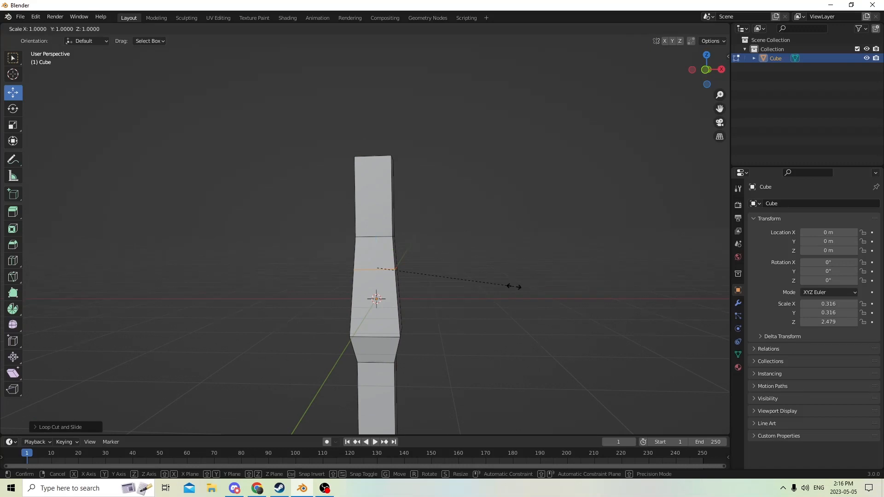
left_click(545, 278)
middle_click_drag(543, 274, 438, 248)
middle_click_drag(544, 257, 484, 293)
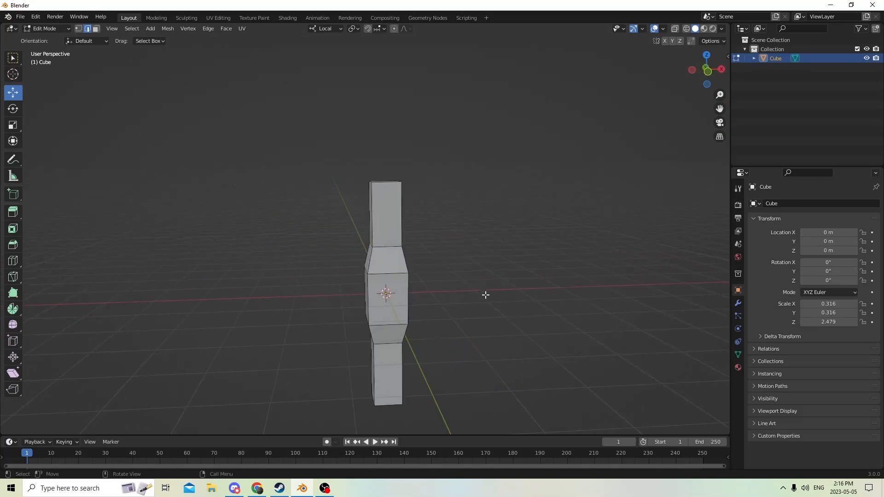
Step: In Object Mode, add a cube mesh and move it down along Z to about -0.0236 m at the pillar's base
left_click_drag(720, 109, 598, 187)
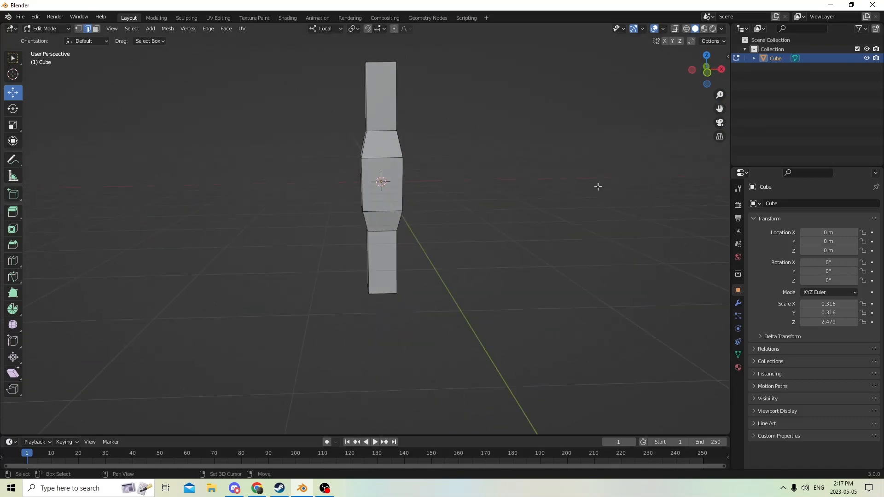
key("Tab")
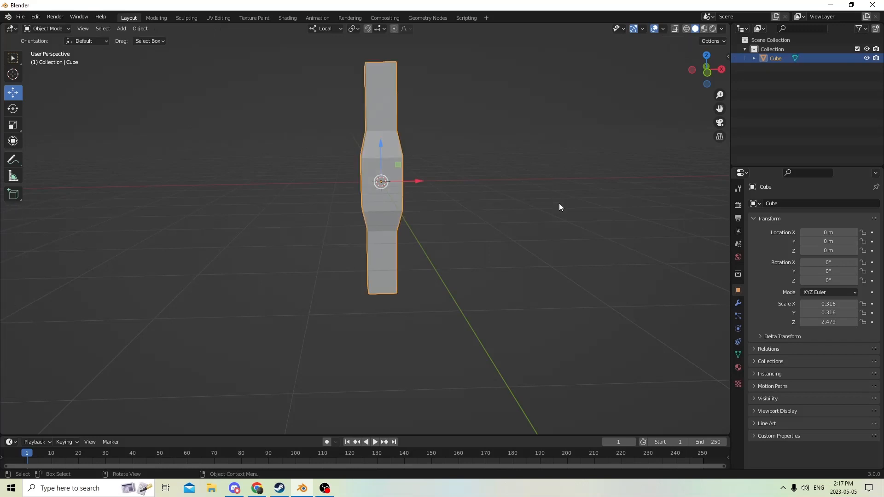
key("shift+a")
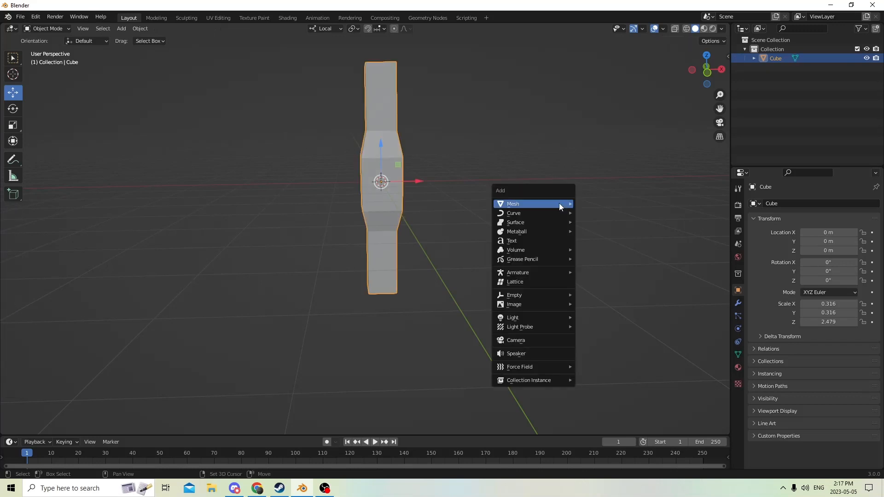
mouse_move(559, 203)
left_click(584, 212)
middle_click_drag(585, 212, 553, 198)
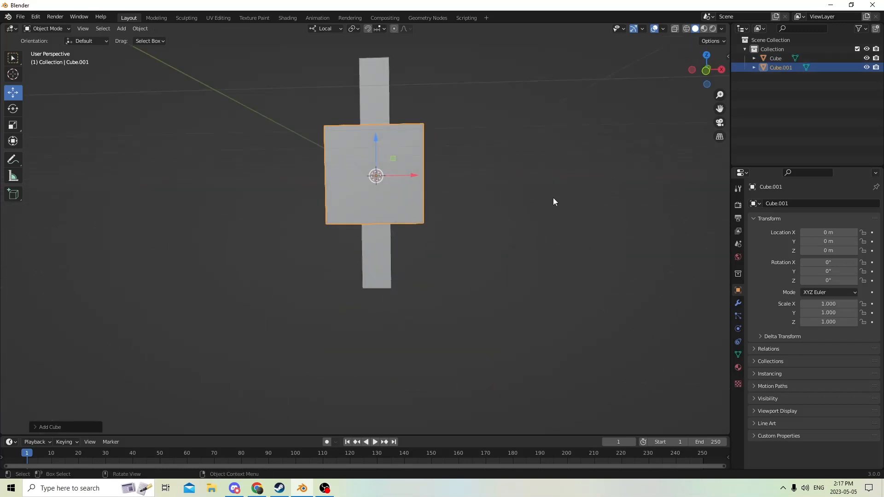
left_click_drag(381, 139, 383, 244)
middle_click_drag(383, 245, 477, 236)
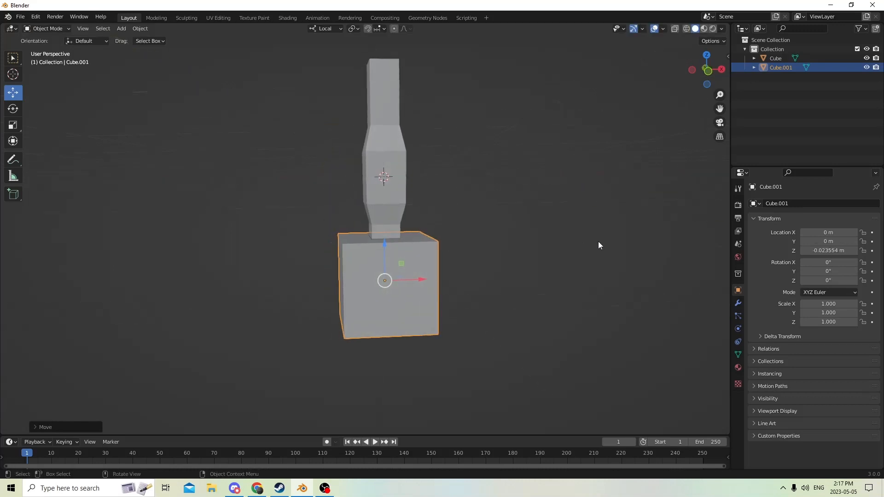
Step: Scale the new cube uniformly to about 0.4 and lower it along Z to about -0.0249 m
key("s")
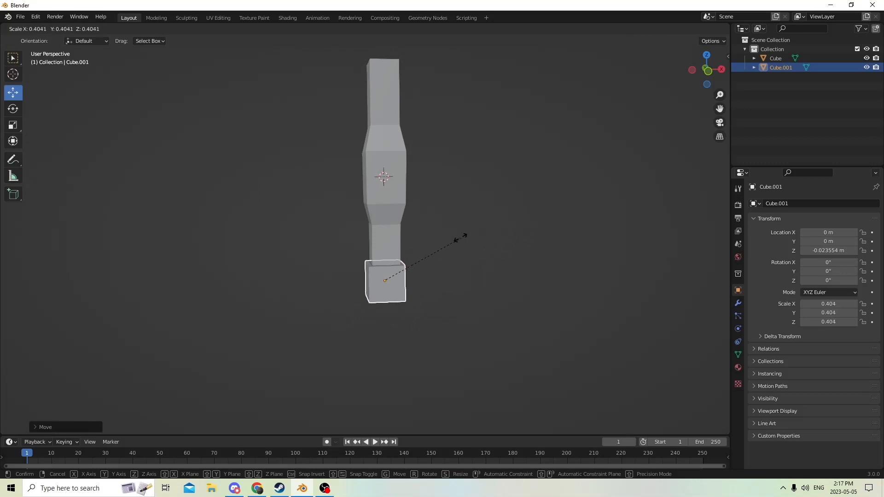
left_click(460, 237)
middle_click_drag(460, 236, 401, 219)
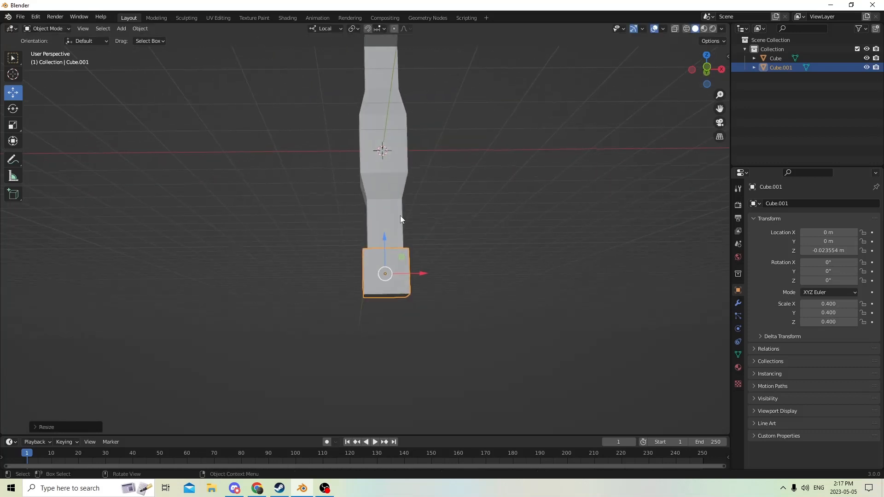
mouse_move(384, 237)
left_mouse_down()
mouse_move(387, 269)
mouse_move(385, 243)
left_mouse_up()
Step: Flatten the base cube along Z to a scale of about 0.155
left_click(13, 125)
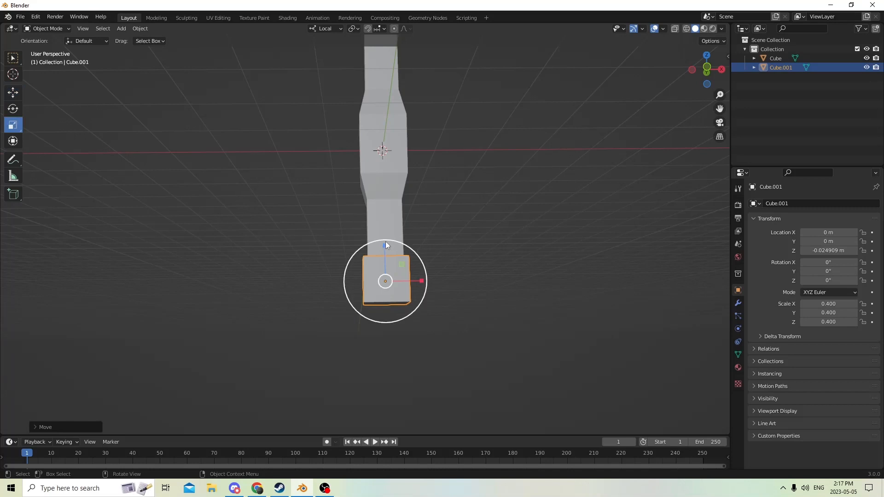
left_click_drag(386, 247, 383, 269)
middle_click_drag(383, 269, 450, 314)
scroll(409, 319, "up", 1)
Step: In Edit Mode, bevel the edges of the base block's top face with a width of about 0.009 m
key("Tab")
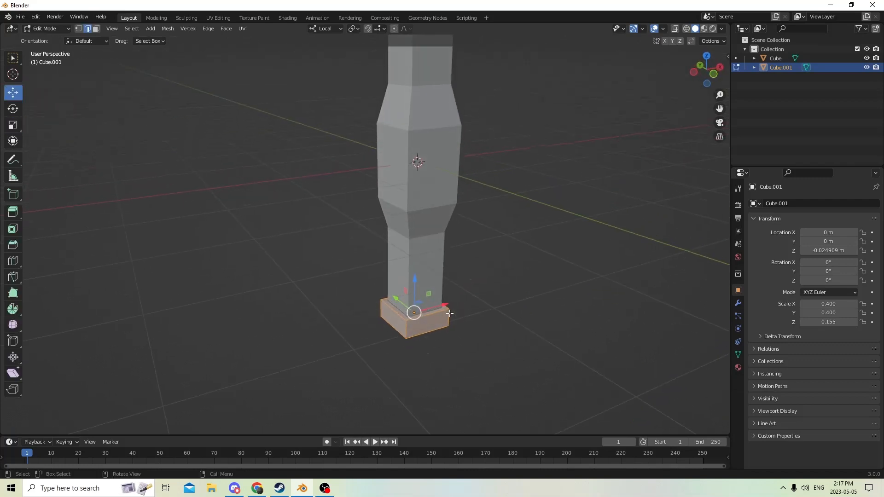
left_click(97, 29)
key("ctrl+b")
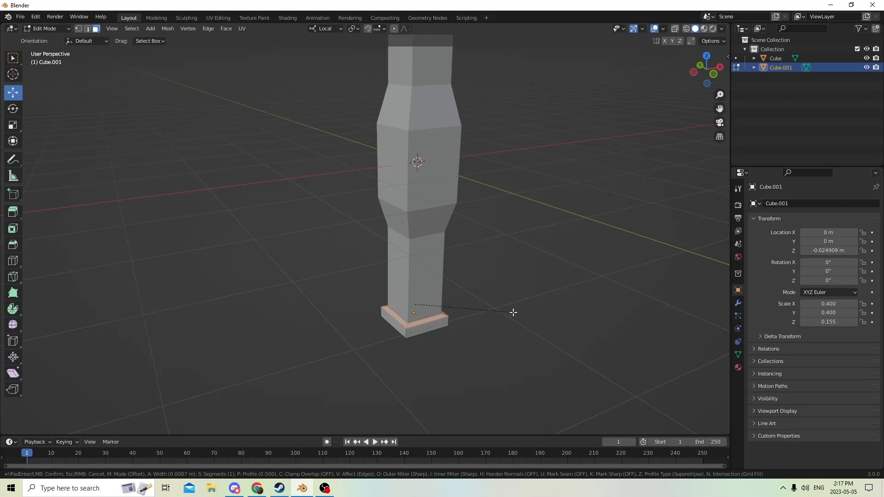
left_click(507, 306)
middle_click_drag(508, 307, 421, 241)
scroll(460, 269, "up", 1)
Step: Try moving the base block down along Z to about -0.0286 m in Object Mode, and undo back to Edit Mode
key("Tab")
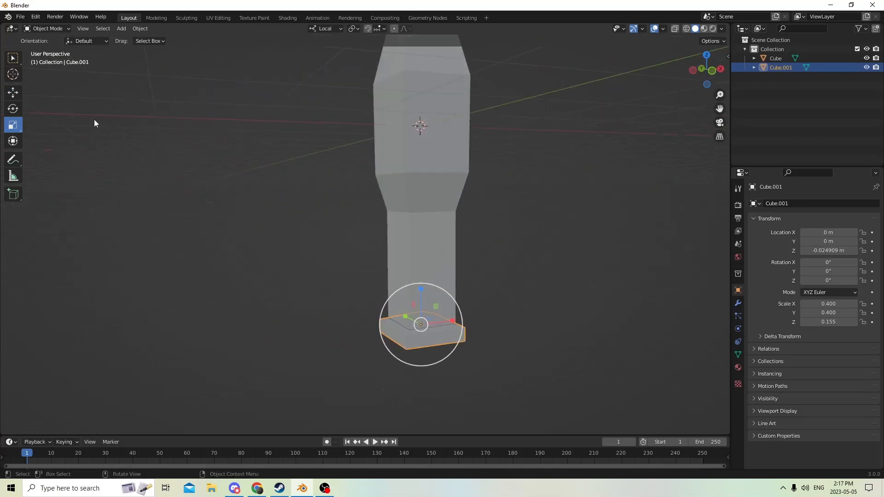
left_click(13, 93)
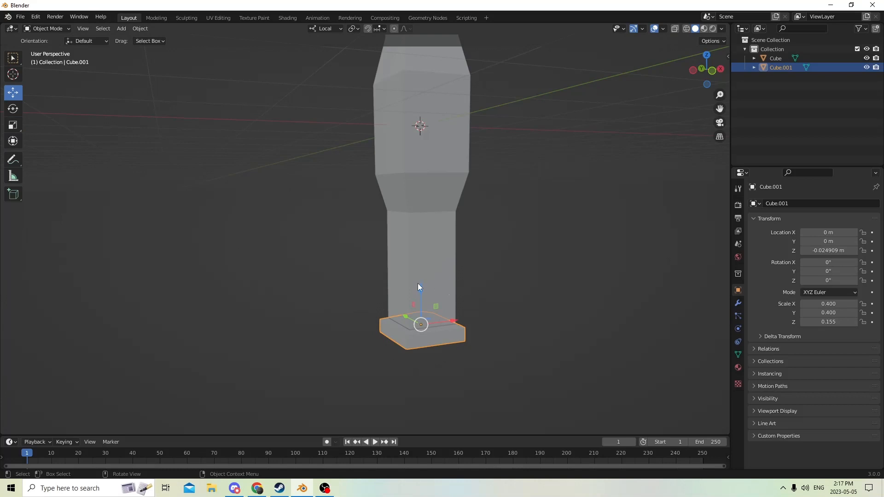
mouse_move(419, 285)
left_mouse_down()
mouse_move(420, 321)
mouse_move(424, 289)
left_mouse_up()
middle_click_drag(424, 288, 410, 271)
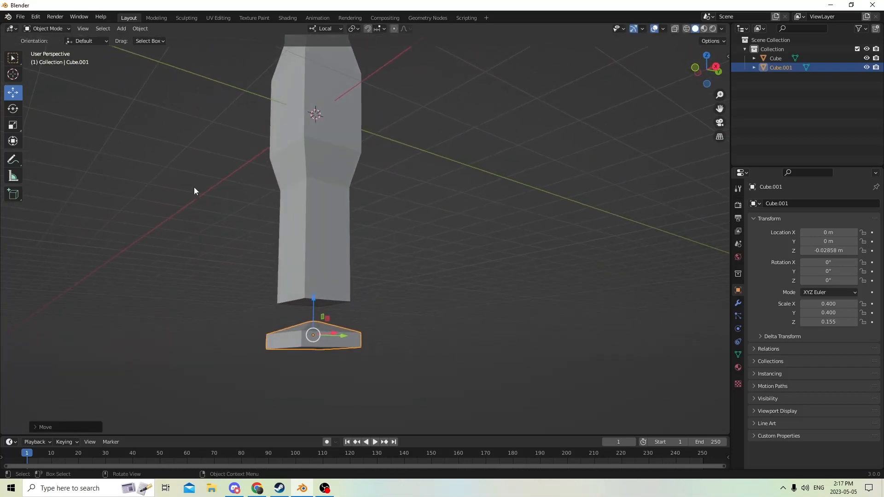
middle_click_drag(194, 191, 388, 216)
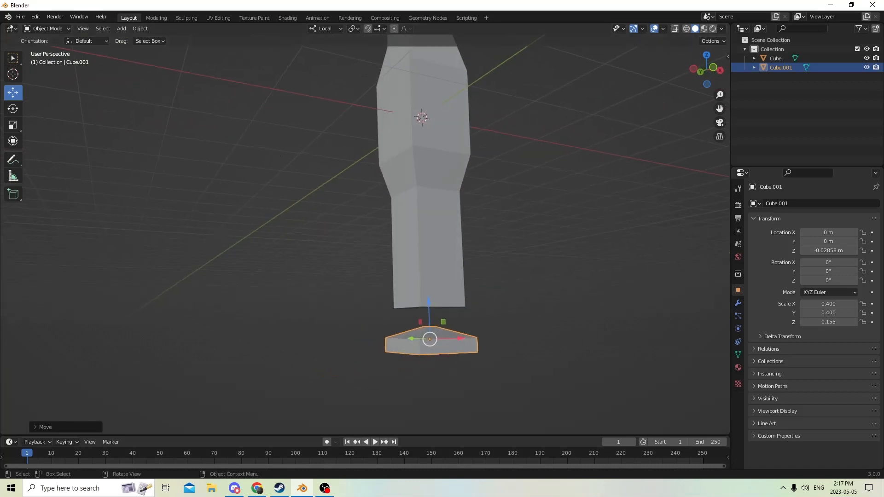
left_click(37, 17)
left_click(47, 27)
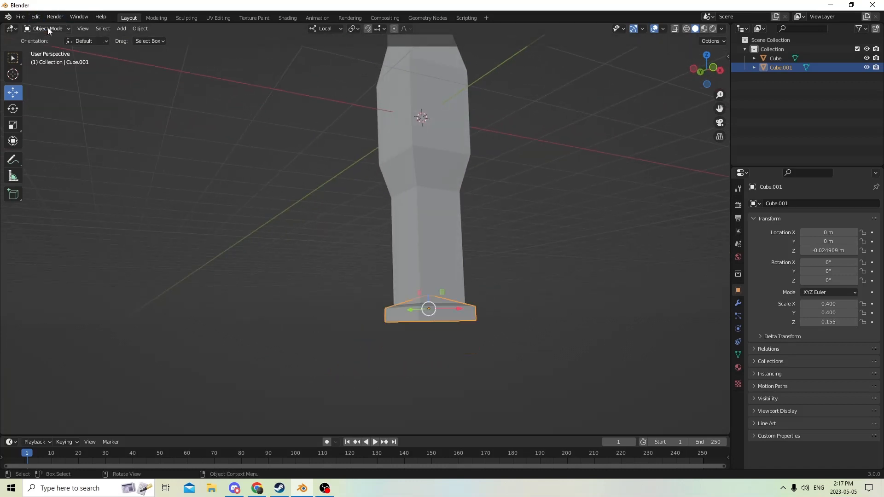
left_click(36, 17)
left_click(48, 26)
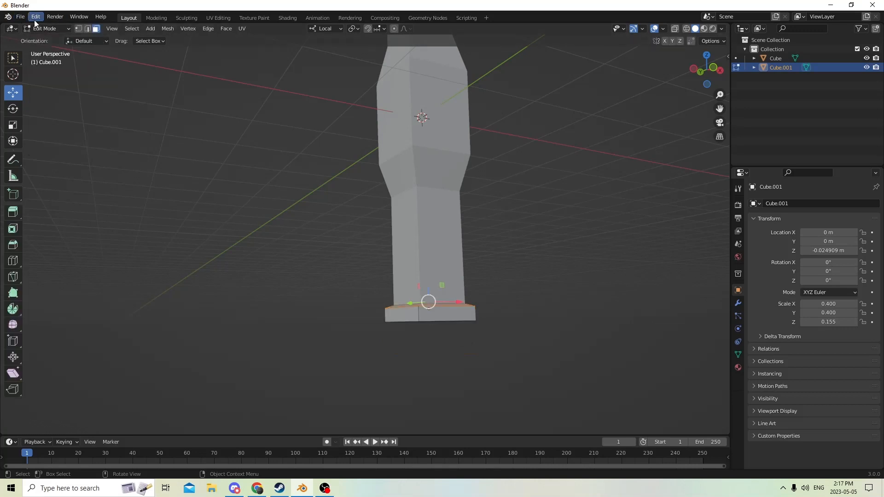
Step: Undo the earlier bevel on the base block's top edges
left_click(35, 19)
left_click(44, 26)
middle_click_drag(248, 157, 273, 187)
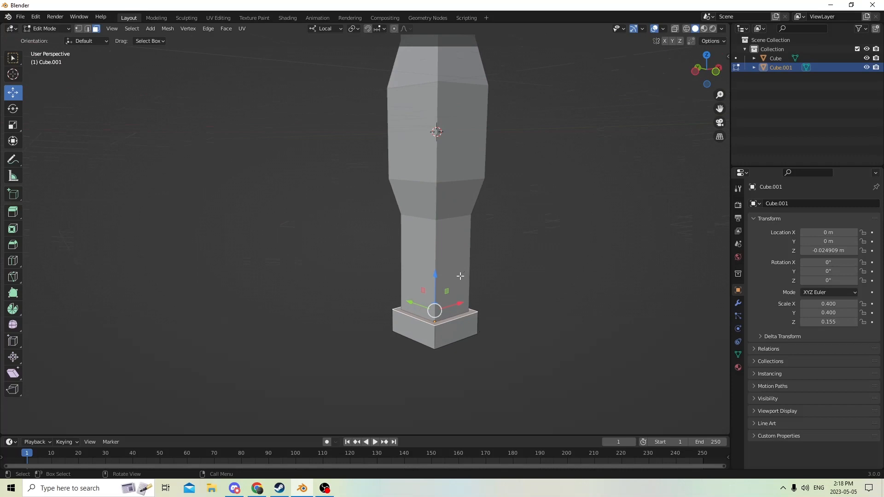
Step: Add the block's vertical corner edges to the selected top edges and bevel them with a width of about 0.0026 m
left_click(88, 30)
left_click(435, 337, "shift")
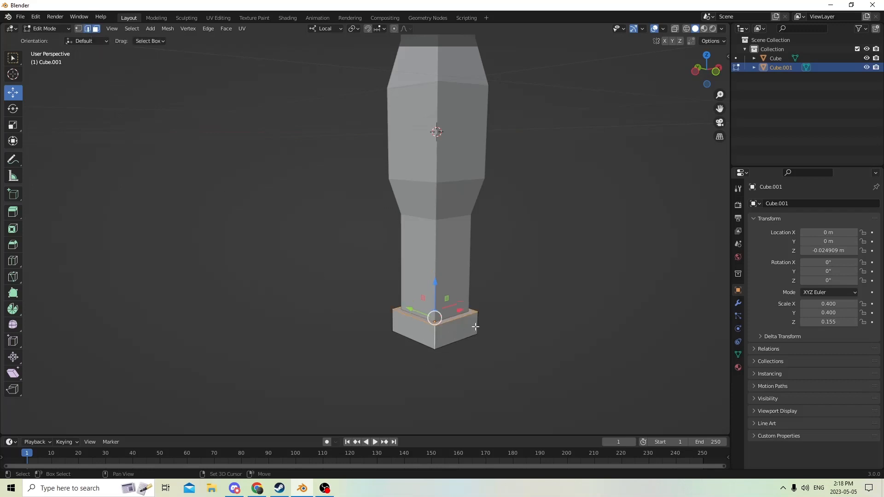
middle_click_drag(475, 327, 417, 321)
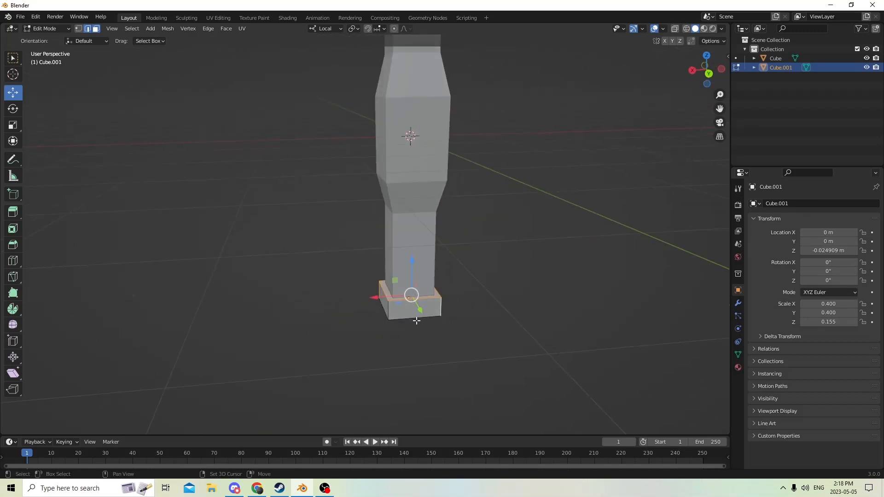
left_click(389, 311, "shift")
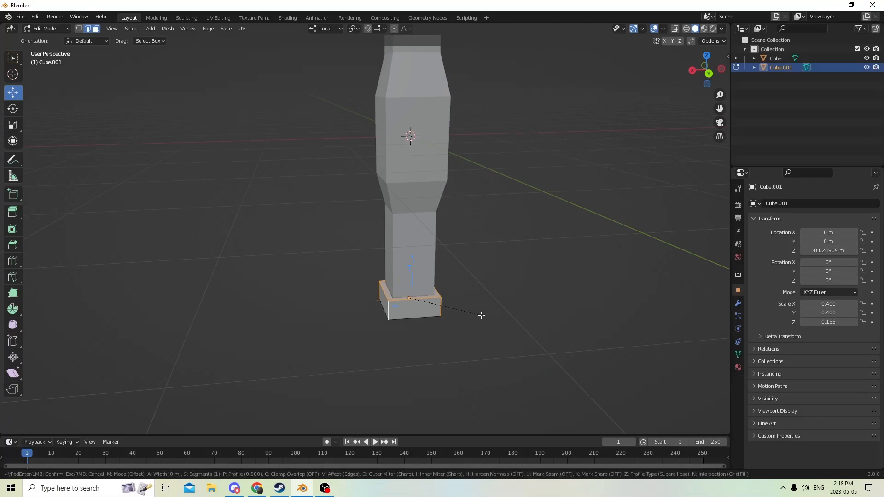
key("ctrl+b")
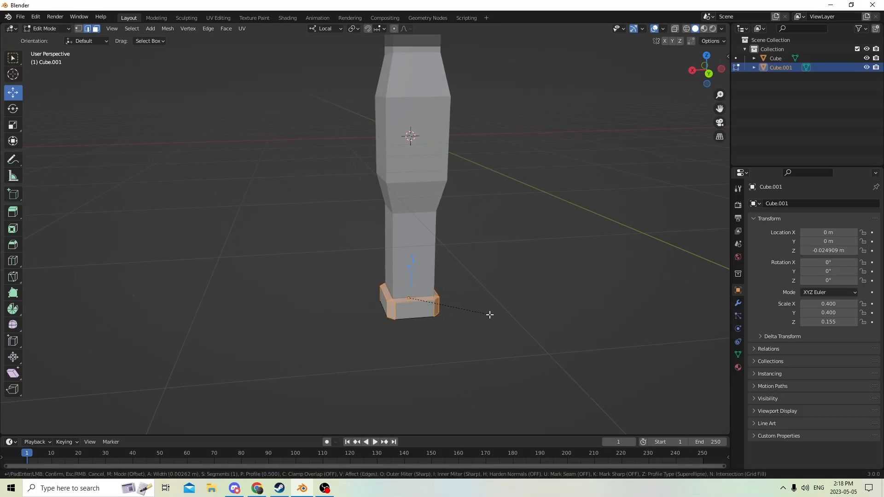
left_click(489, 315)
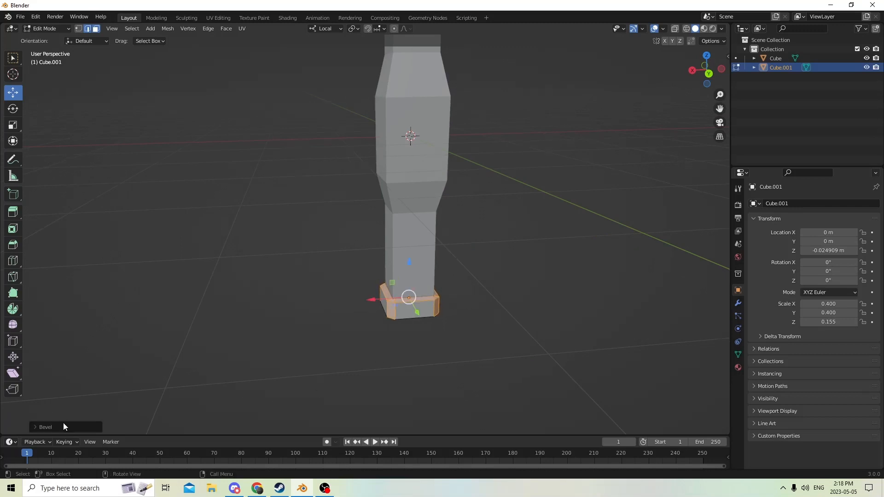
Step: Set the base block's bevel to 6 segments and return to Object Mode
left_click(46, 427)
left_click(151, 296)
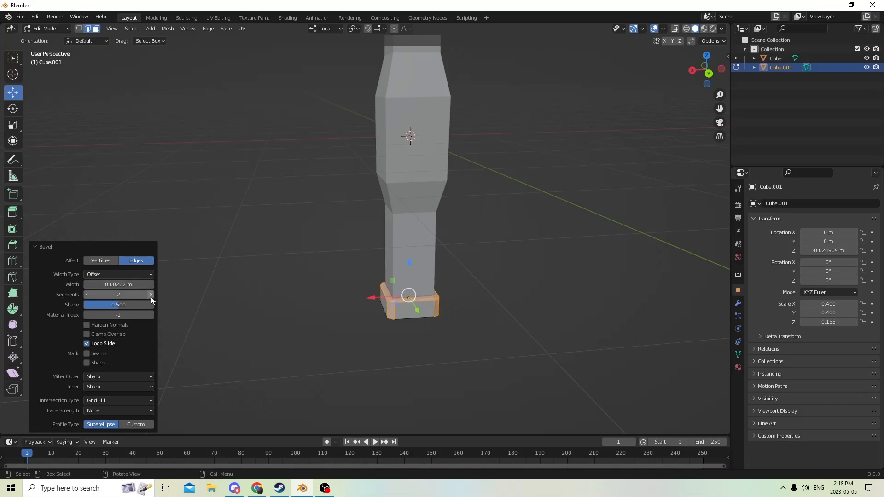
left_click(151, 296)
left_click(150, 296)
left_click(151, 294)
left_click(151, 295)
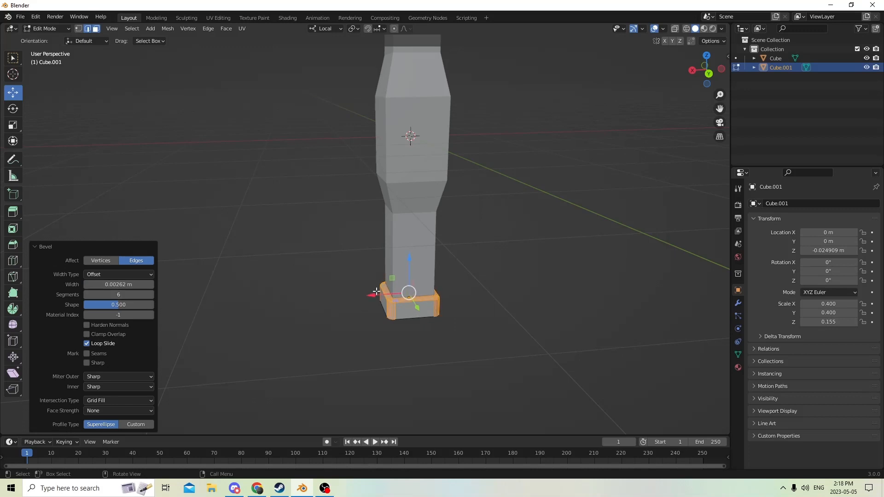
scroll(376, 292, "up", 2)
middle_click_drag(363, 266, 225, 257)
key("Tab")
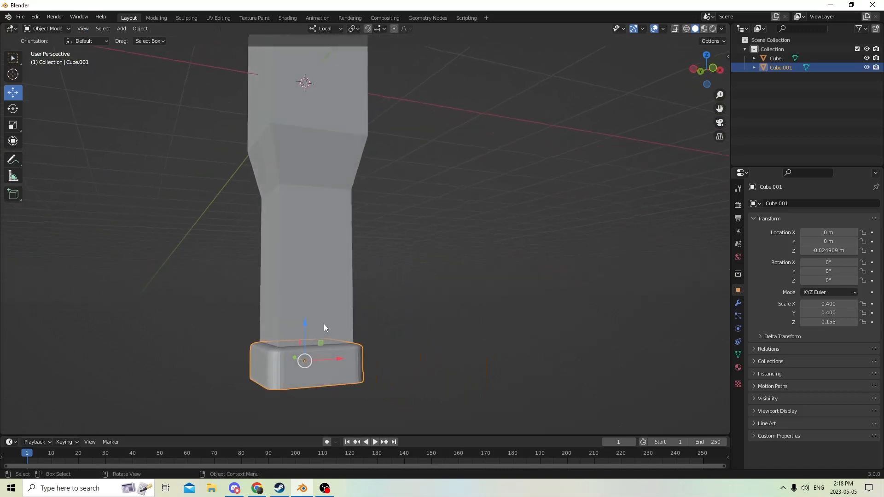
Step: Scale the base block up uniformly by a factor of about 1.038
middle_click_drag(321, 363, 545, 358)
key("Tab")
key("Tab")
key("s")
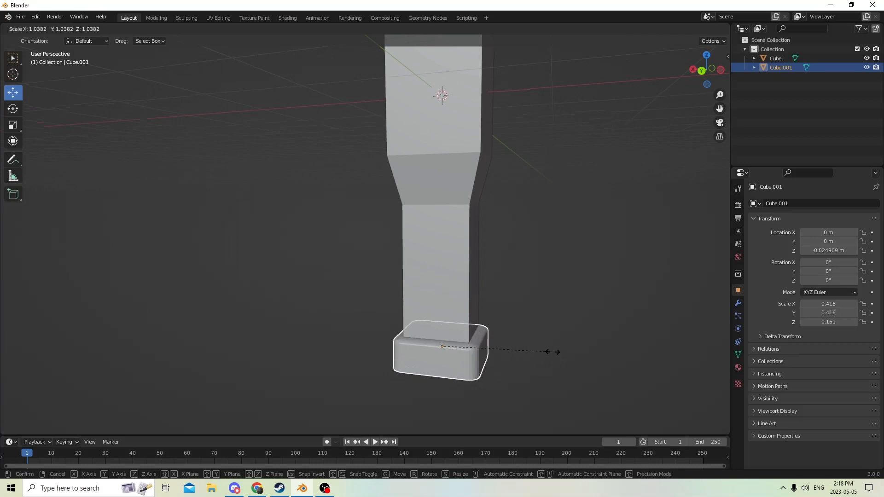
left_click(552, 351)
Step: Lower the base block along Z by about 0.00105 m
middle_click_drag(552, 352, 325, 322)
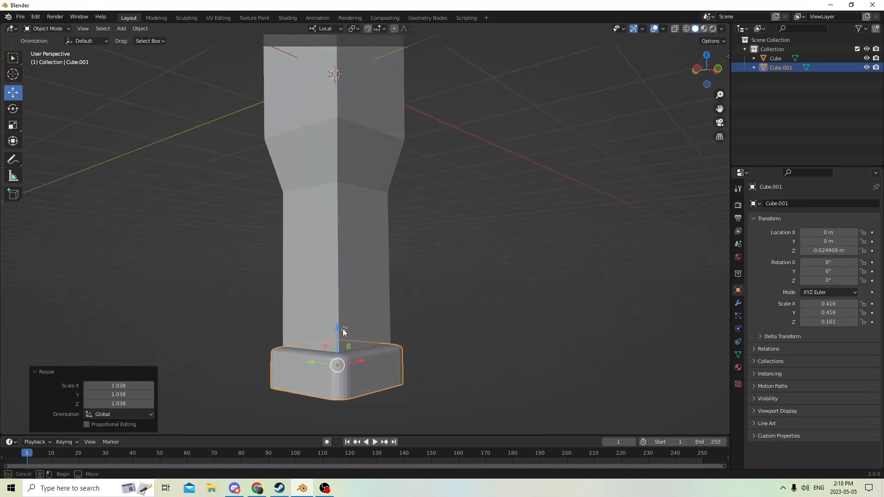
left_click(343, 327)
left_click(335, 370)
key("g")
key("z")
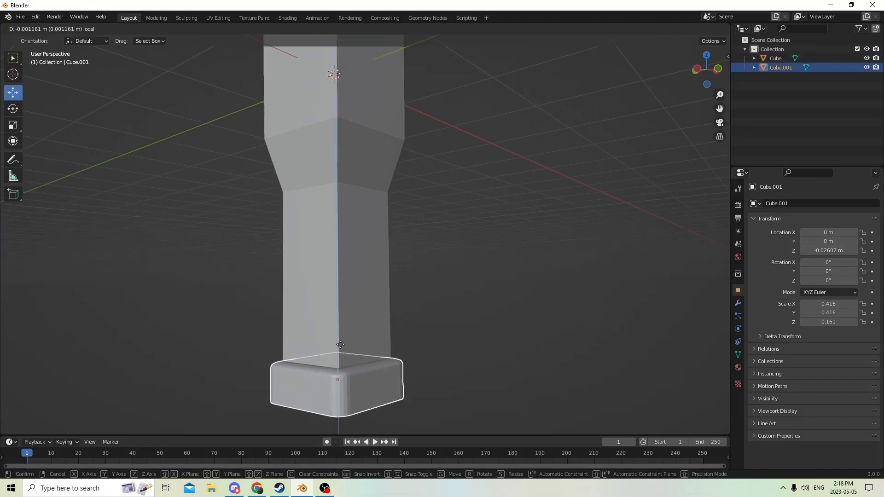
left_click(340, 344)
Step: Add the pillar to the selection as the active object and join it with the base block into one object
middle_click_drag(341, 344, 379, 358)
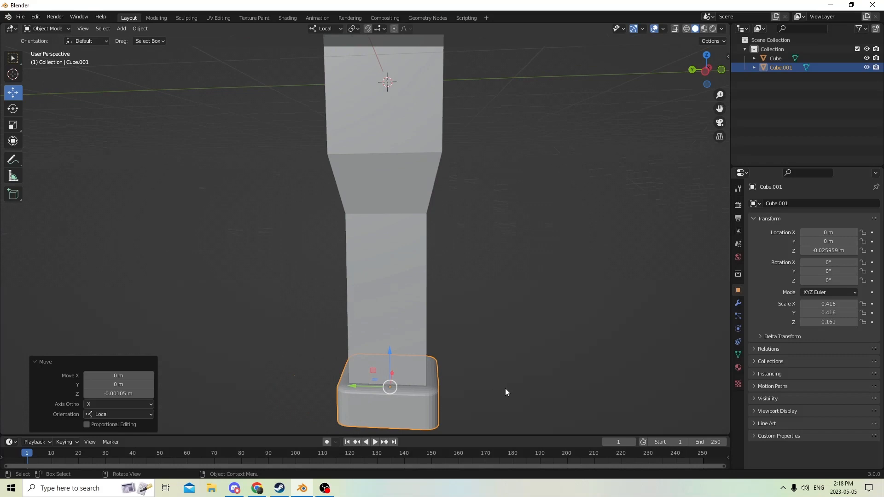
middle_click_drag(505, 388, 457, 388)
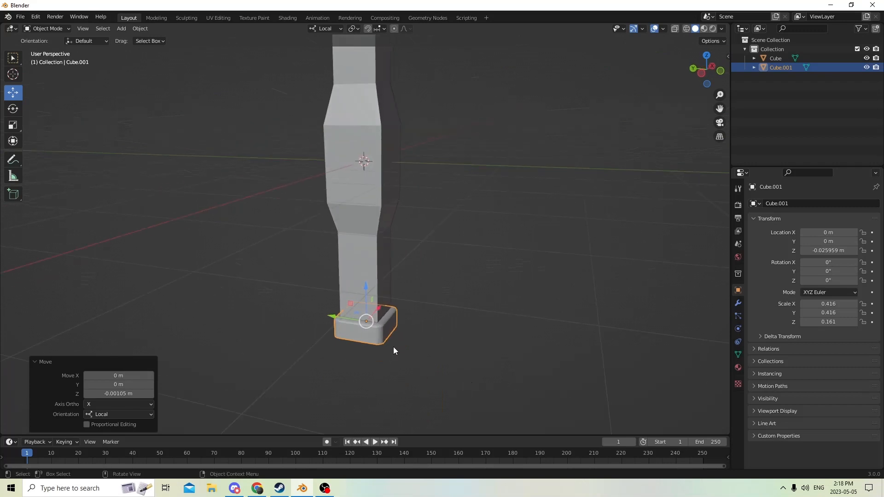
left_click(374, 278, "shift")
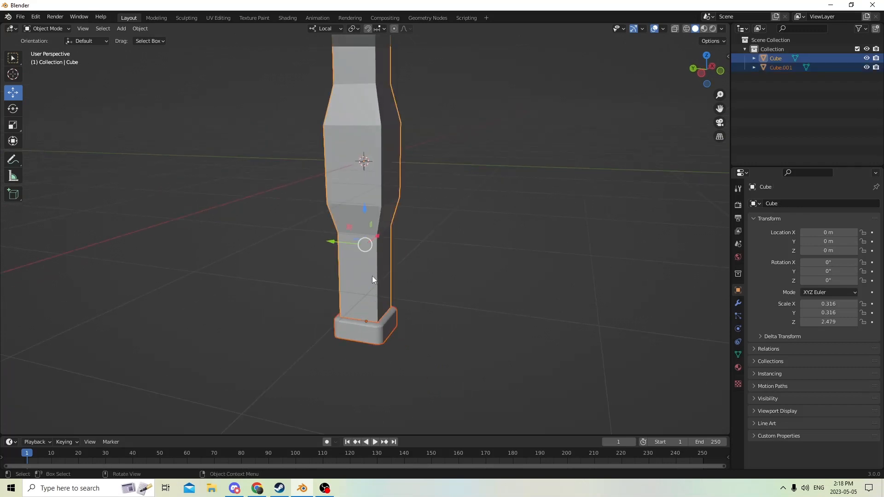
mouse_move(372, 276)
middle_mouse_down()
mouse_move(292, 290)
mouse_move(402, 313)
mouse_move(428, 307)
mouse_move(342, 323)
middle_mouse_up()
key("ctrl+j")
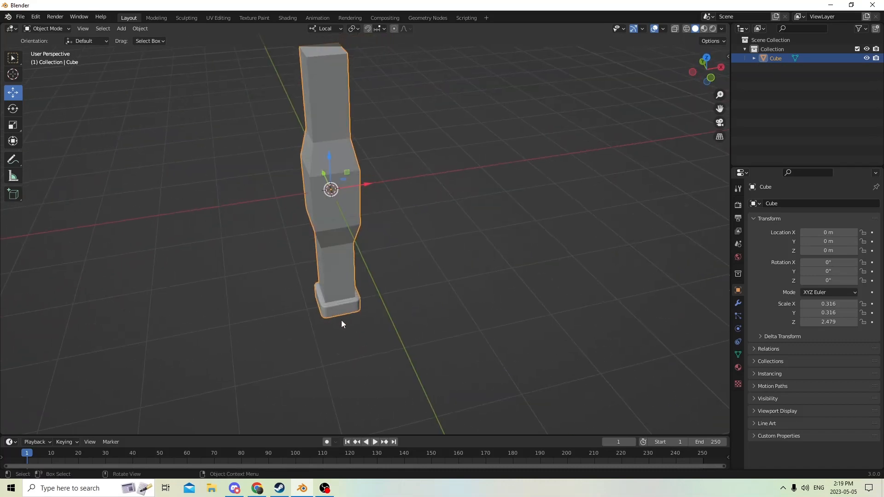
Step: Move the joined pillar to about -0.0293 m along X and about -0.047 m along Y
left_click_drag(368, 186, 197, 191)
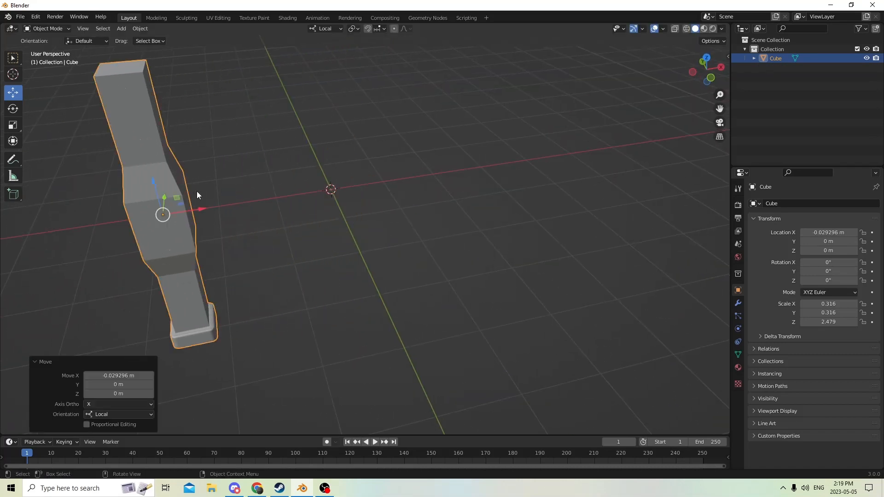
middle_click_drag(197, 192, 417, 175)
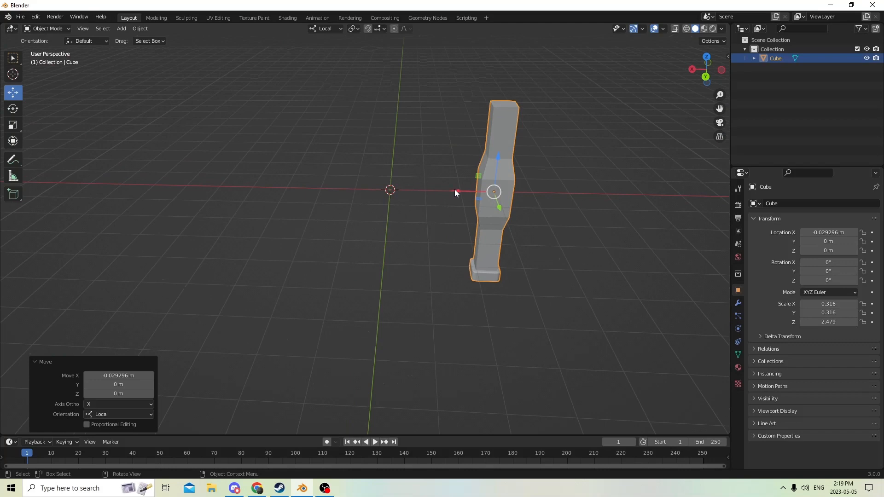
middle_click_drag(484, 193, 441, 197)
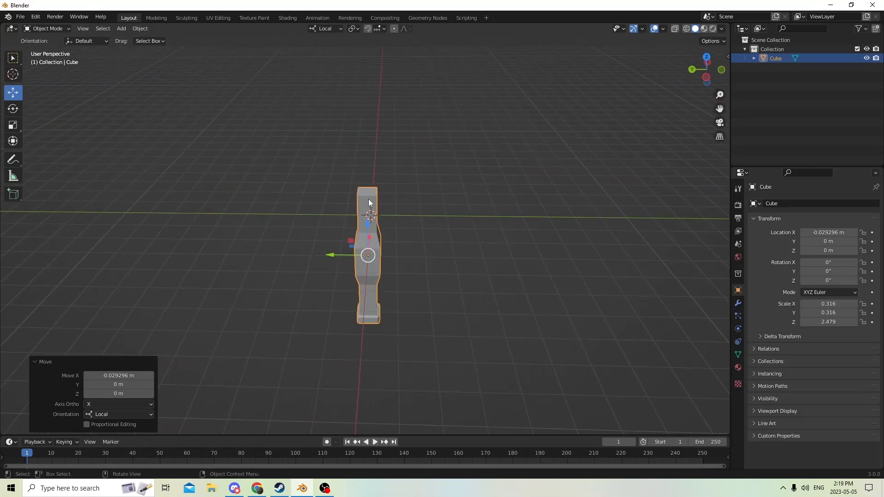
left_click_drag(330, 255, 466, 252)
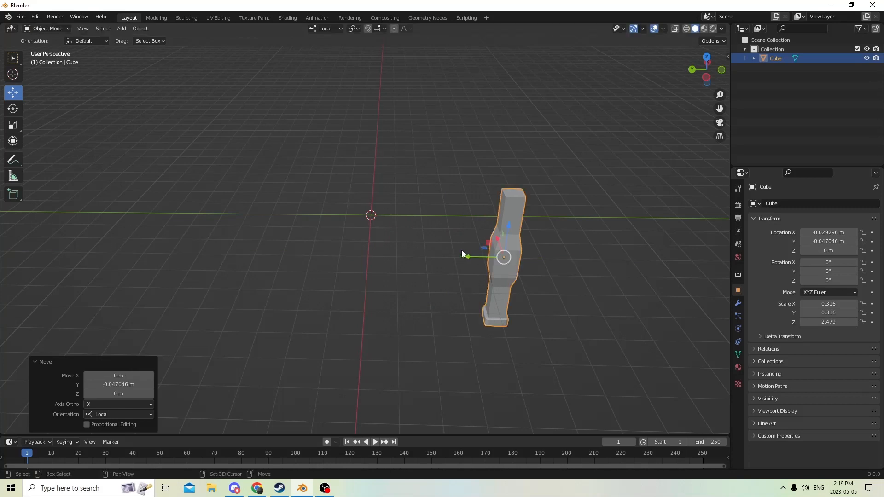
Step: Duplicate the pillar in place and mirror the copy's position across Y by setting its Y location to 0.047046 m
key("shift+d")
key("Escape")
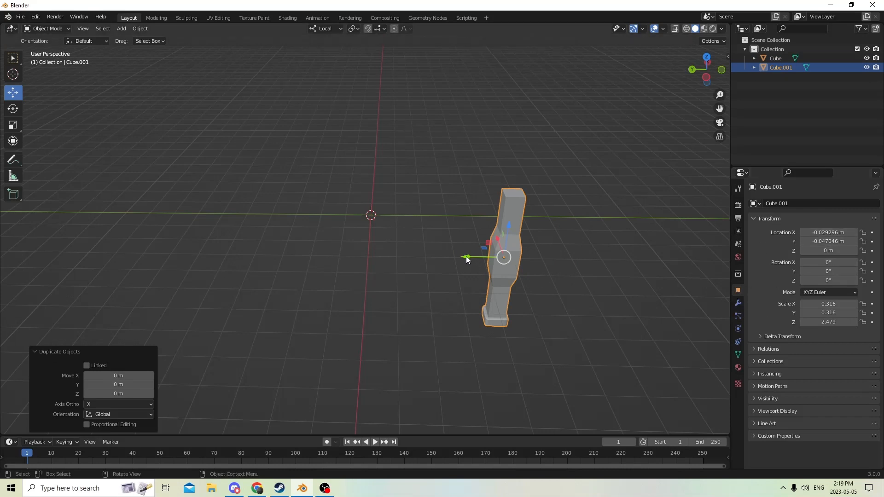
left_click_drag(466, 256, 431, 257)
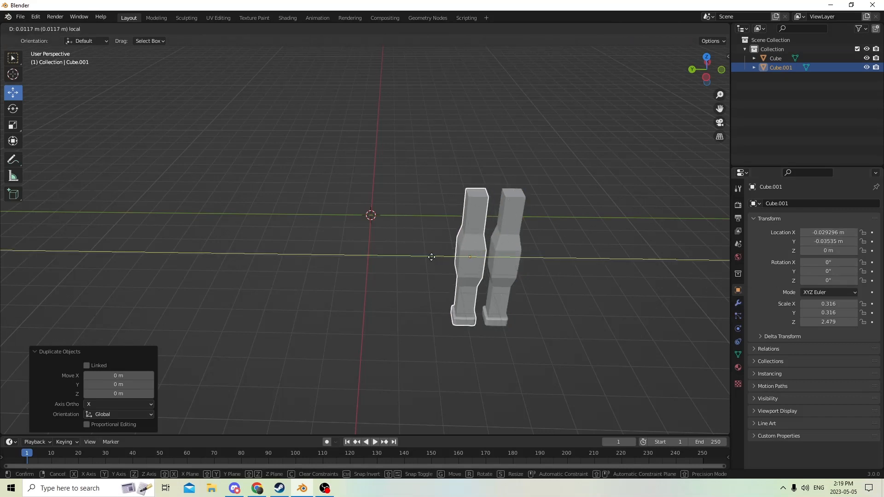
right_click(431, 257)
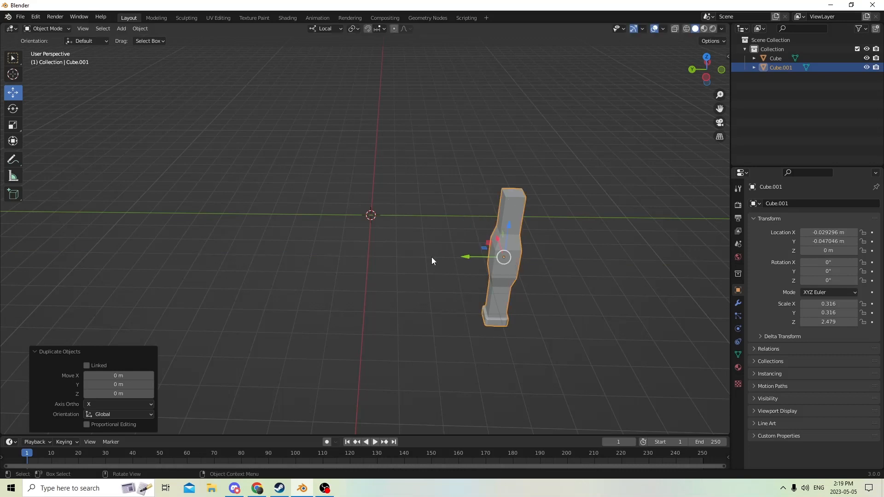
left_click(813, 241)
left_click(806, 241)
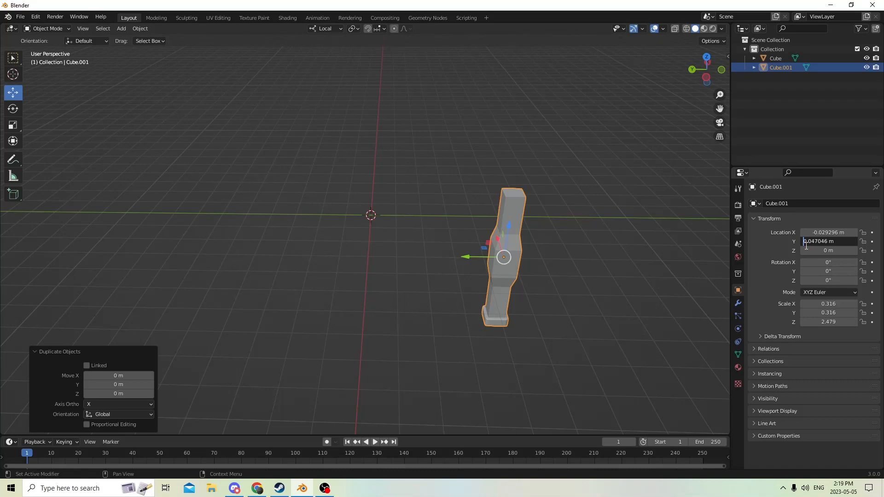
key("Return")
Step: Duplicate the second pillar in place and set the copy's X location to 0.029296 m
middle_click_drag(581, 245, 619, 229)
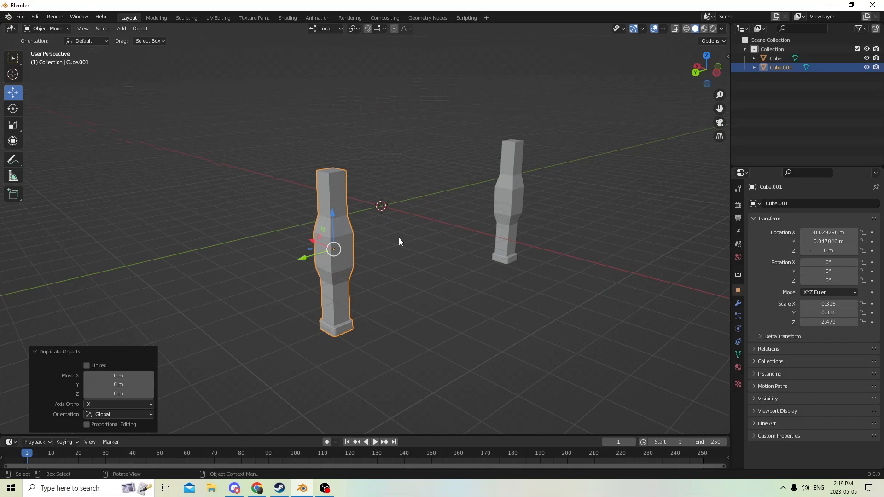
middle_click_drag(399, 238, 512, 270)
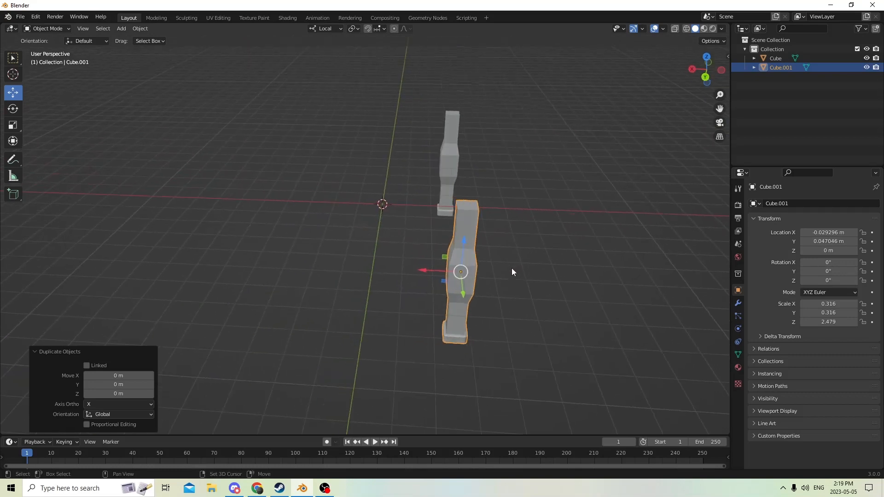
key("shift+d")
key("Escape")
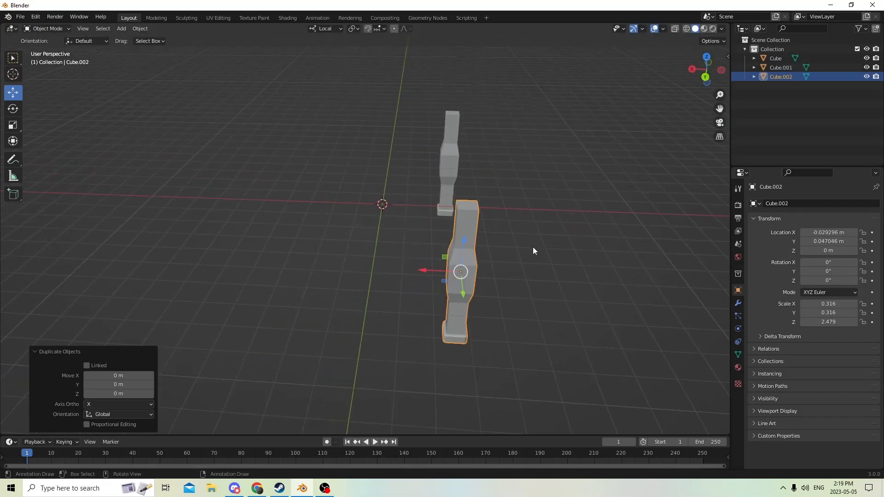
left_click(809, 232)
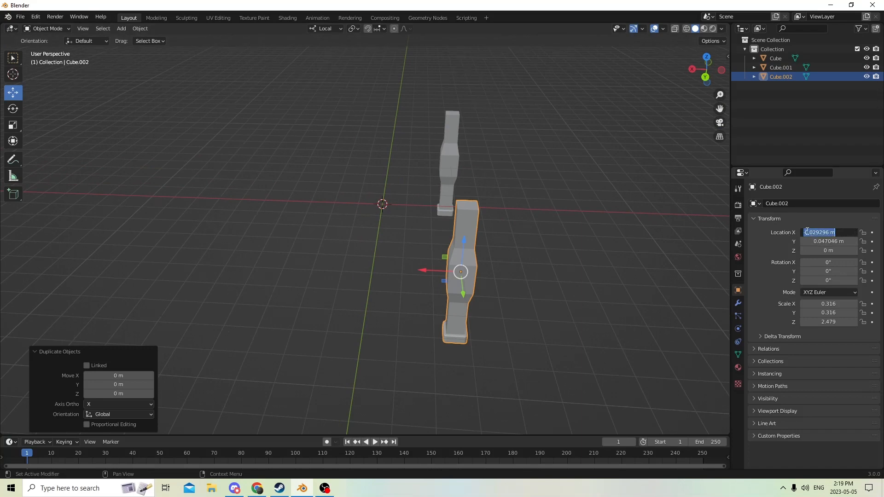
left_click(805, 232)
key("Return")
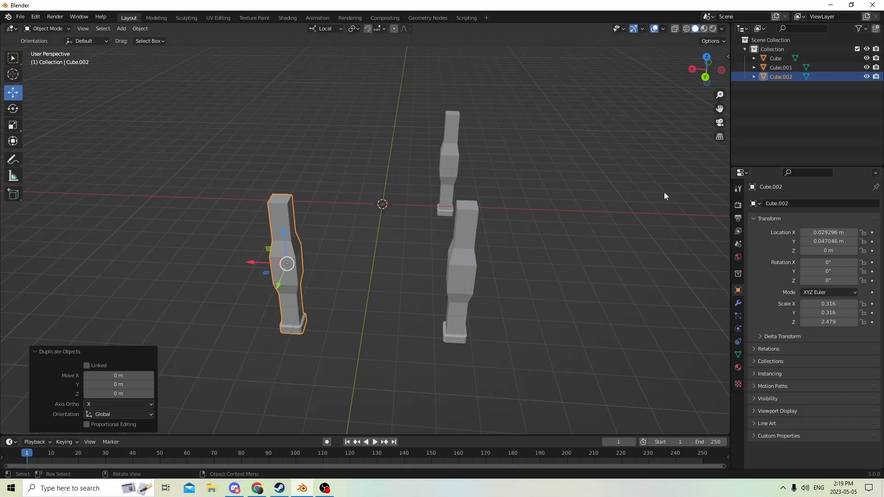
Step: Duplicate the original pillar in place, set the copy's X location to 0.029296 m and deselect everything
left_click(455, 159)
key("shift+d")
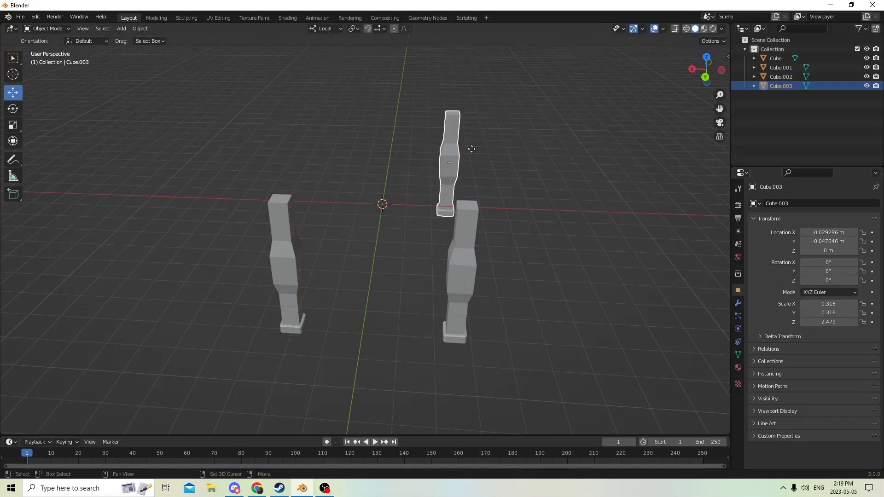
right_click(500, 131)
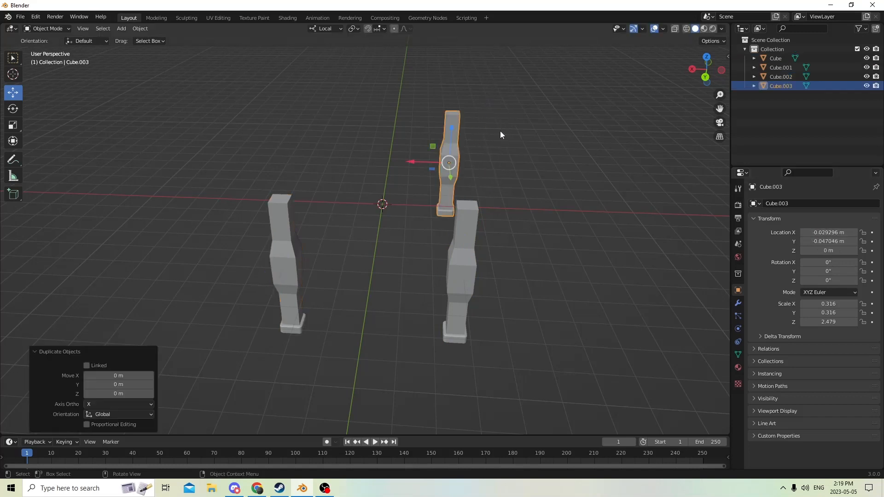
double_click(814, 231)
left_click(806, 233)
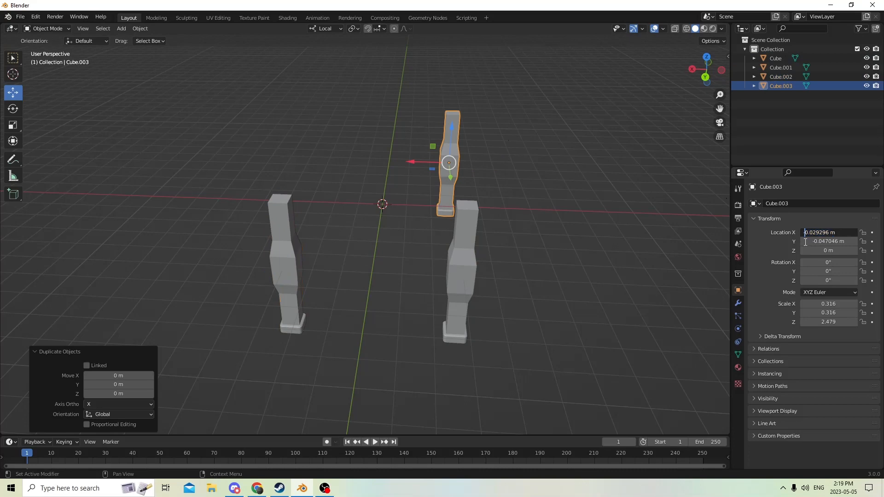
key("Return")
middle_click_drag(659, 184, 385, 101)
left_click(550, 151)
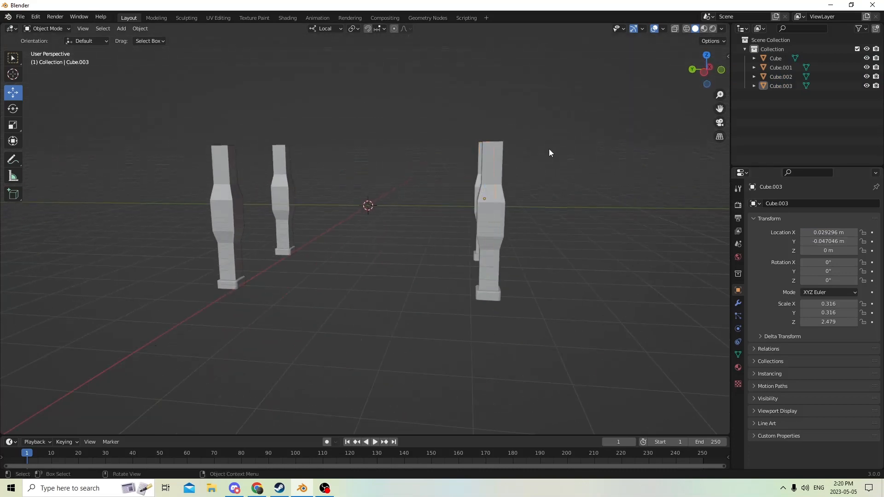
Step: Add a mesh cube at the centre between the four legs and scale it uniformly to about 2.25
middle_click_drag(550, 150, 573, 182)
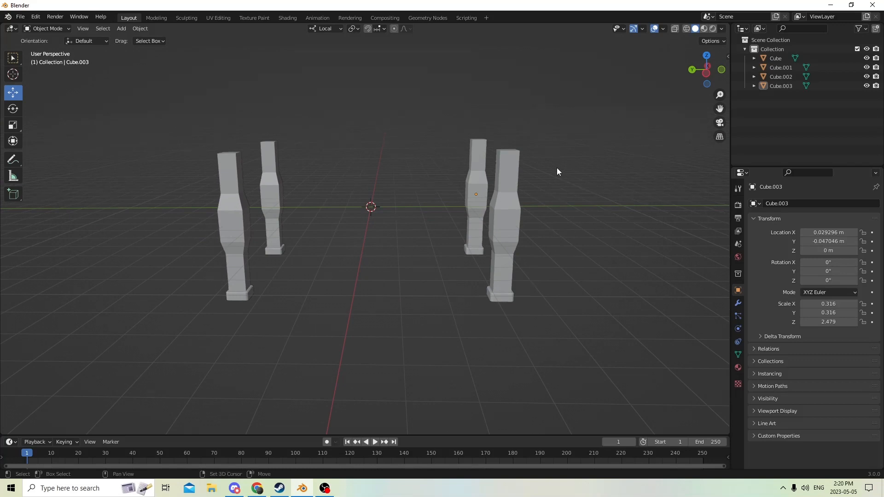
key("shift+a")
mouse_move(557, 167)
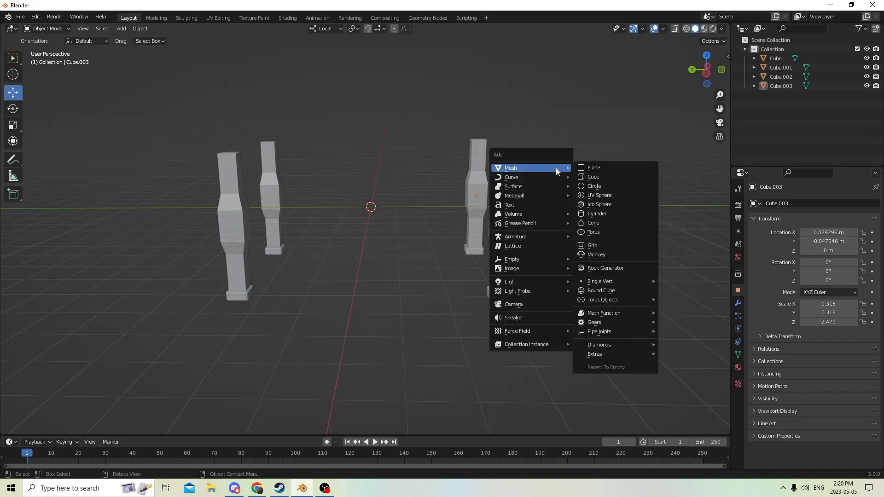
left_click(588, 180)
middle_click_drag(493, 173, 466, 159)
key("s")
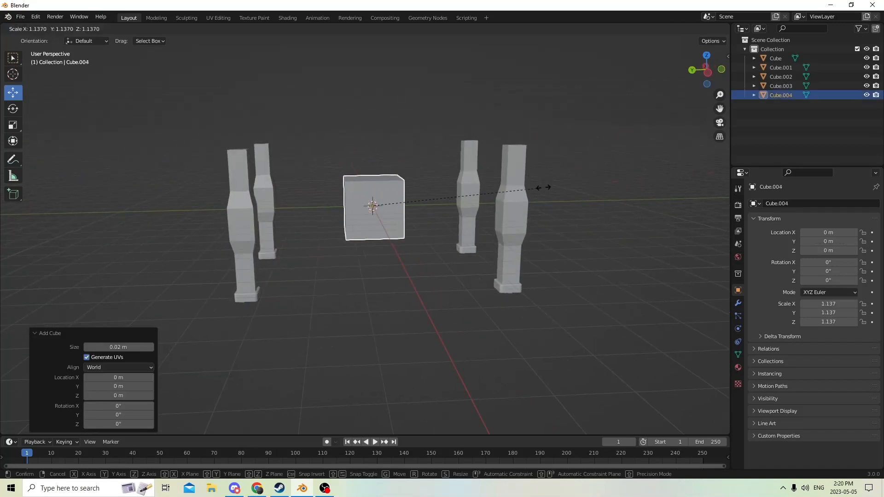
left_click(690, 165)
middle_click_drag(308, 126, 303, 121)
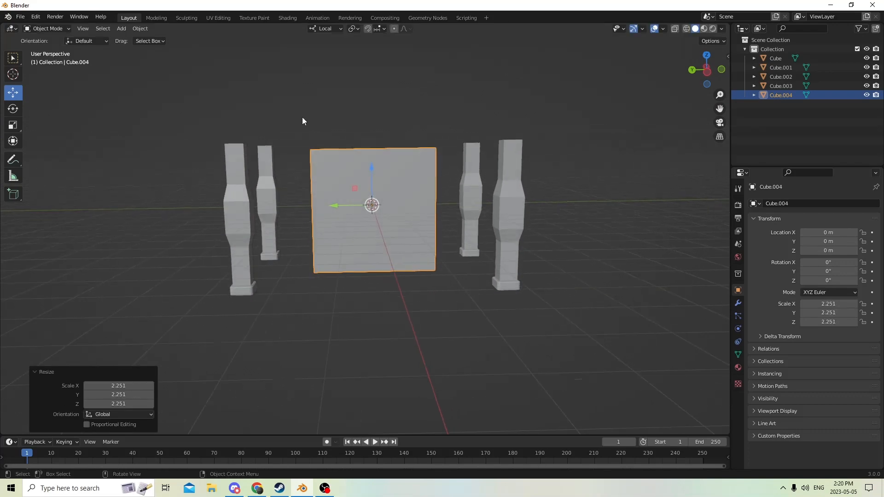
Step: Flatten the central cube along Z to about 0.175 of its height, and enlarge it uniformly by about 2.085
left_click(13, 124)
left_click_drag(372, 168, 373, 202)
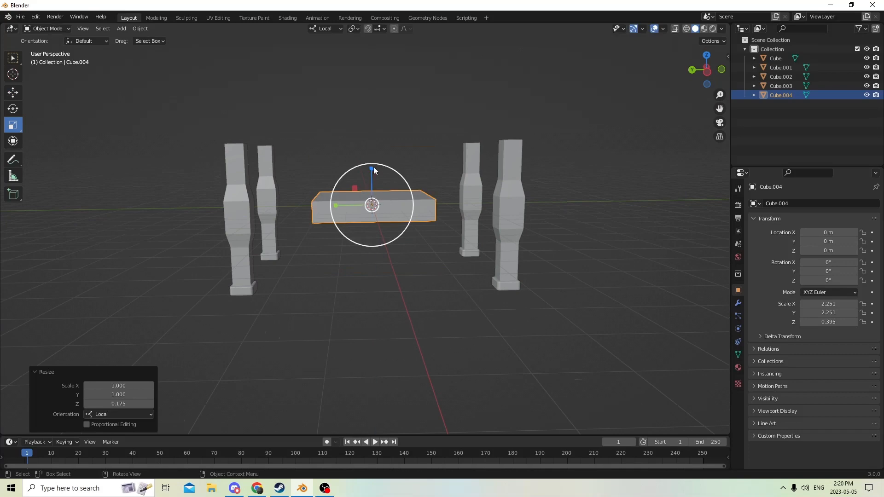
middle_click_drag(360, 177, 336, 206)
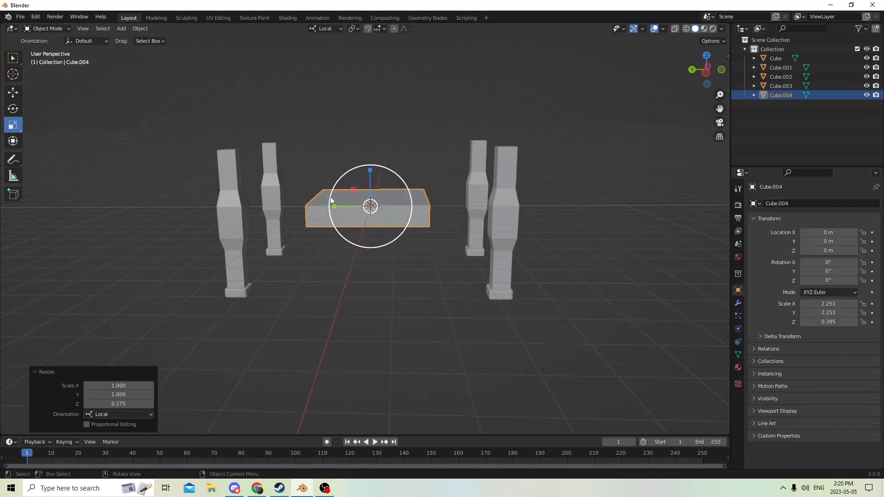
key("s")
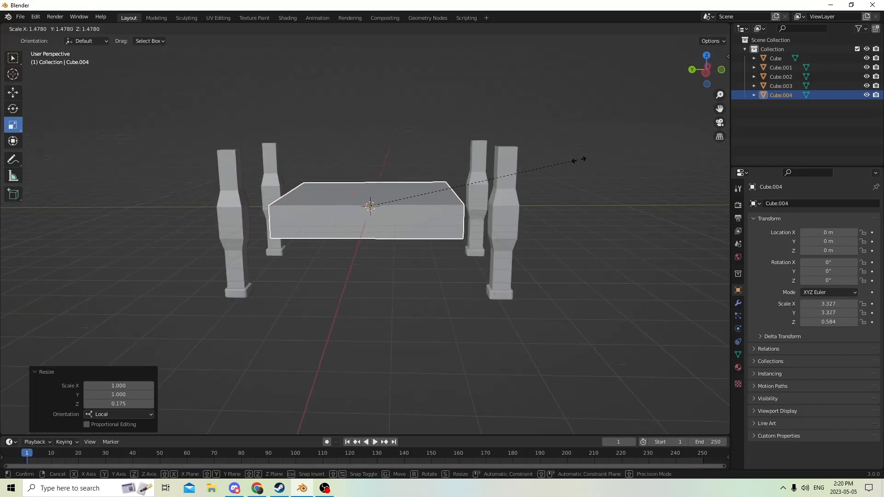
left_click(656, 155)
middle_click_drag(568, 159, 403, 148)
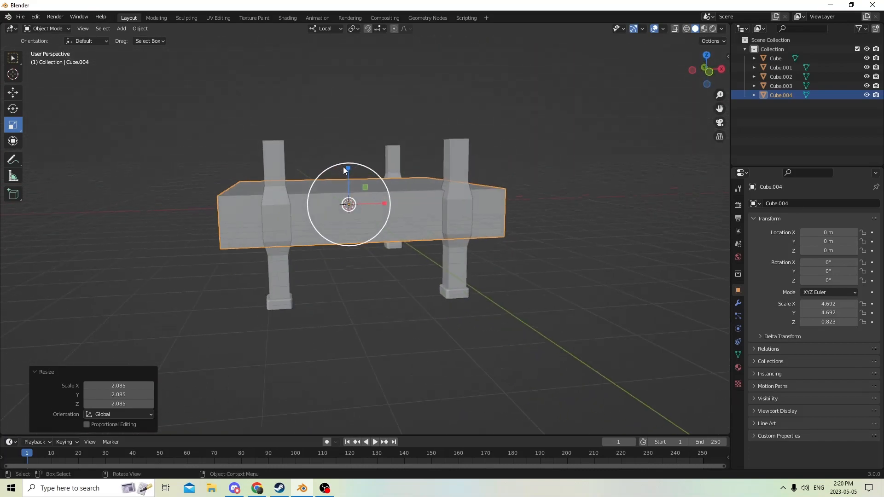
Step: Thin the central slab along its local Z axis to a Z scale of about 0.181
key("s")
key("z")
key("z")
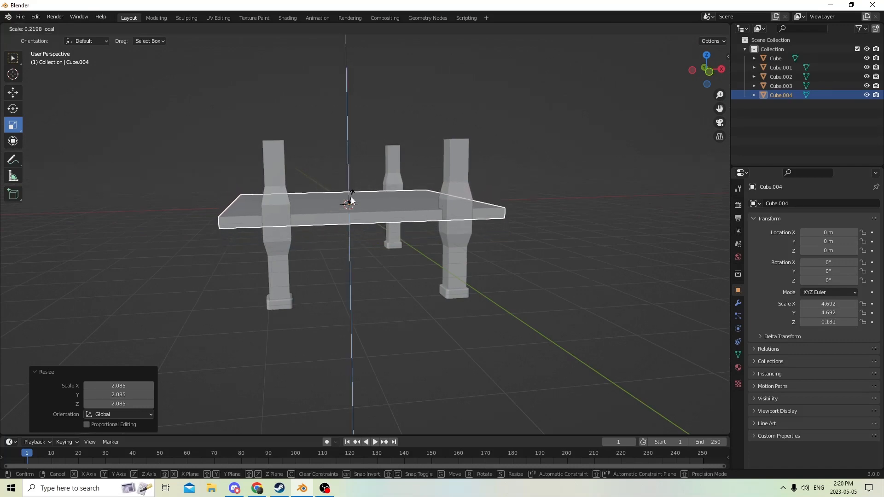
left_click(352, 198)
middle_click_drag(351, 197, 450, 238)
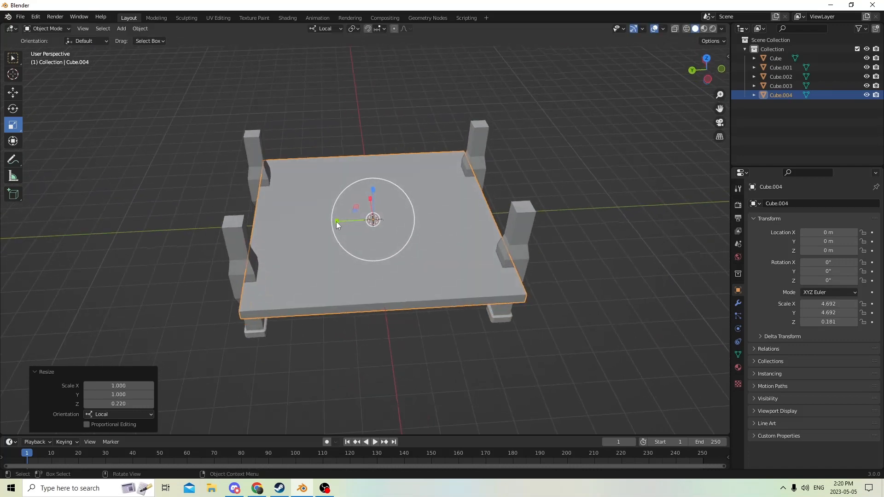
Step: Stretch the slab along its local Y axis to a Y scale of about 6.69
key("s")
key("y")
key("y")
left_click(318, 221)
middle_click_drag(316, 220, 328, 185)
Step: Raise the slab along Z to about 0.0265 m so it rests on the leg tops as a tabletop
left_click(11, 91)
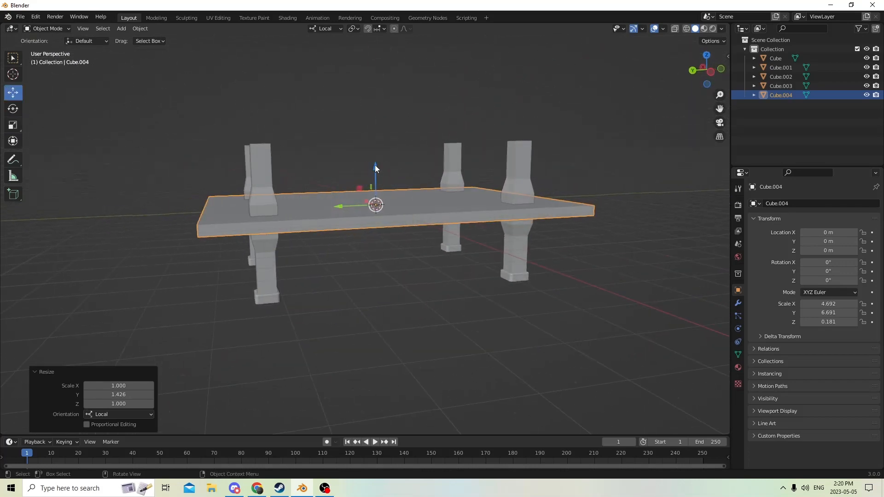
left_click_drag(376, 168, 390, 98)
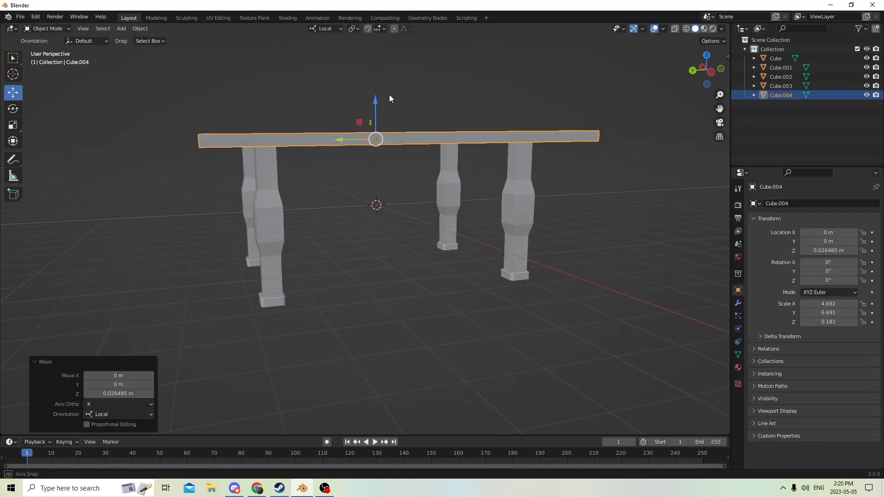
middle_click_drag(389, 98, 318, 148)
middle_click_drag(504, 189, 466, 168)
key("Tab")
key("Tab")
scroll(619, 175, "up", 1)
middle_click_drag(623, 179, 617, 159)
left_click(613, 170)
middle_click_drag(584, 194, 494, 178)
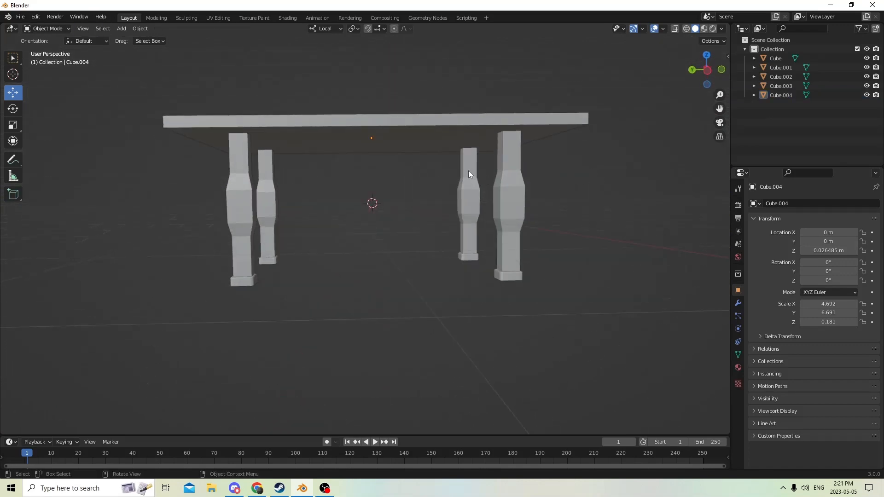
Step: Duplicate the tabletop slab in place and raise the copy along Z to float above the original
left_click(418, 123)
middle_click_drag(418, 123, 417, 157)
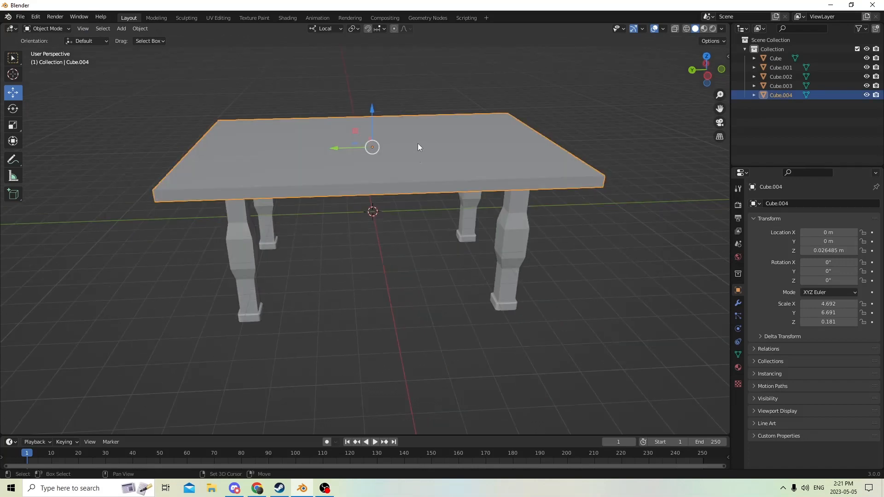
key("shift+d")
right_click(444, 97)
middle_click_drag(439, 110, 431, 86)
left_click_drag(373, 100, 377, 76)
middle_click_drag(377, 76, 374, 124)
Step: Select the lower tabletop slab and open its mesh in Edit Mode
left_click(368, 181)
middle_click_drag(391, 184, 373, 161)
key("Tab")
middle_click_drag(519, 164, 420, 173)
scroll(490, 166, "up", 2)
scroll(428, 168, "down", 1)
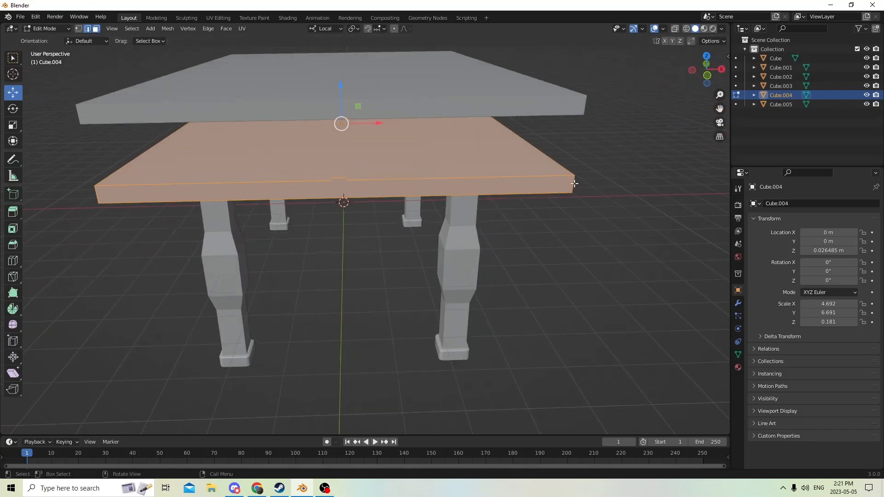
key("Tab")
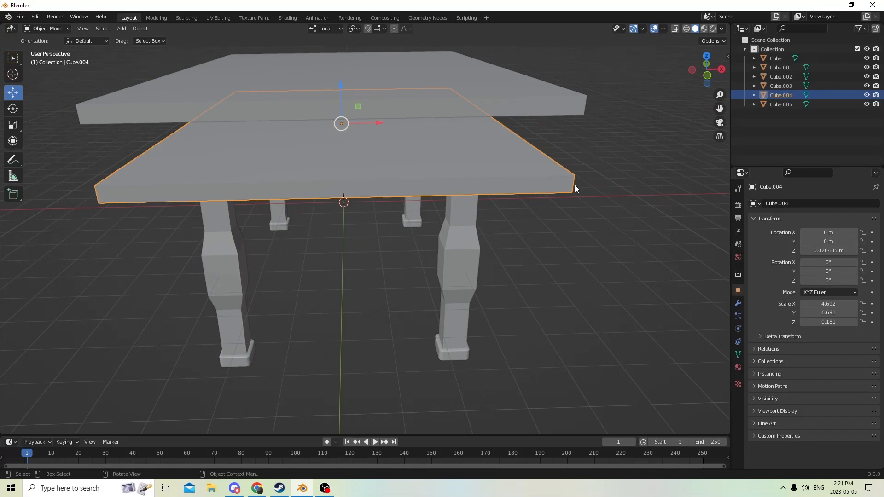
key("Tab")
key("Tab")
key("Tab")
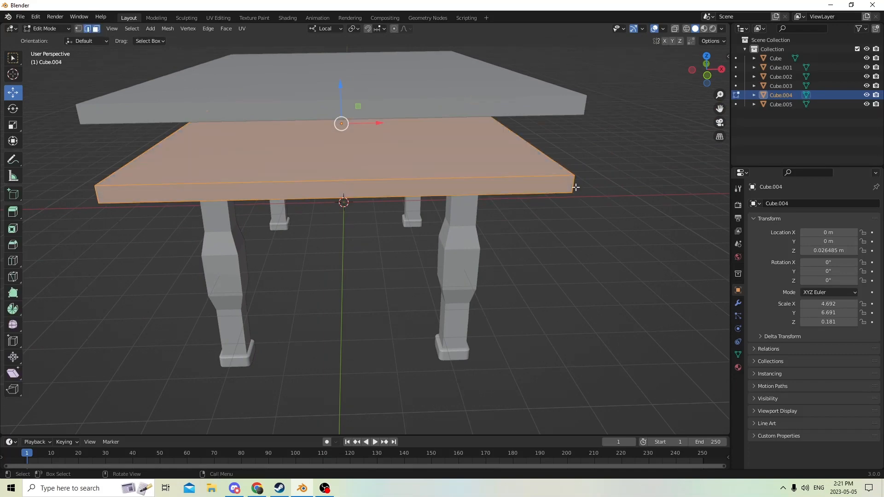
key("Tab")
key("Tab")
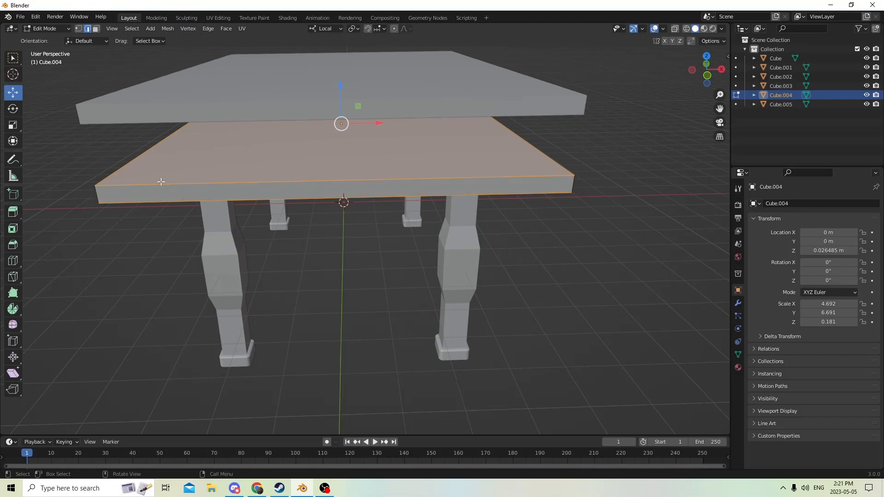
Step: Bevel the four vertical corner edges of the lower tabletop with a width of about 0.00111 m and 6 segments
left_click(586, 195)
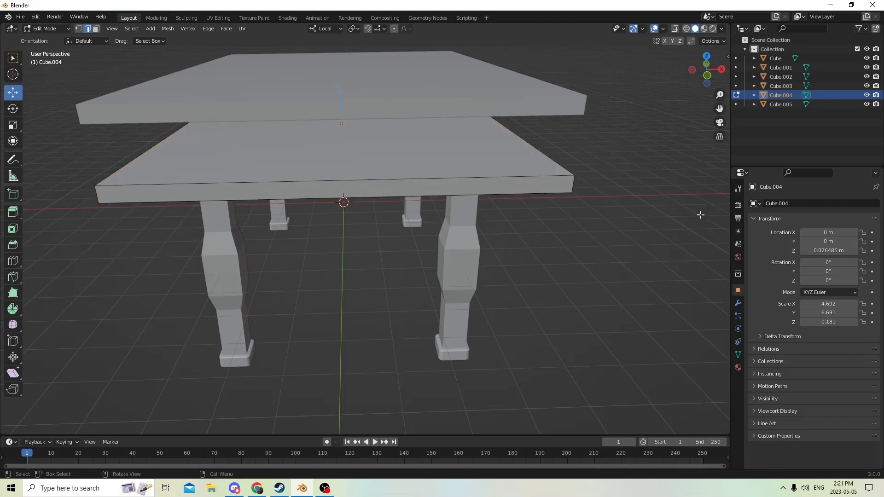
left_click(571, 183)
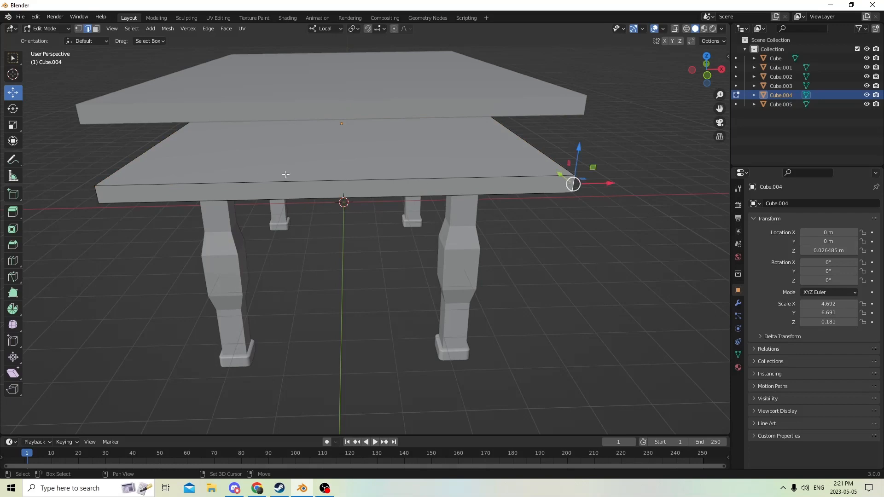
middle_click_drag(98, 195, 573, 308)
middle_click_drag(462, 304, 424, 286)
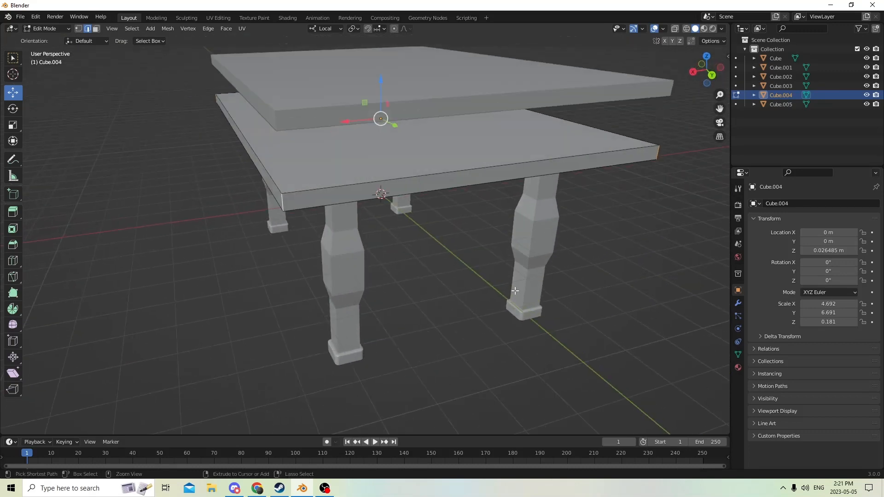
key("ctrl+b")
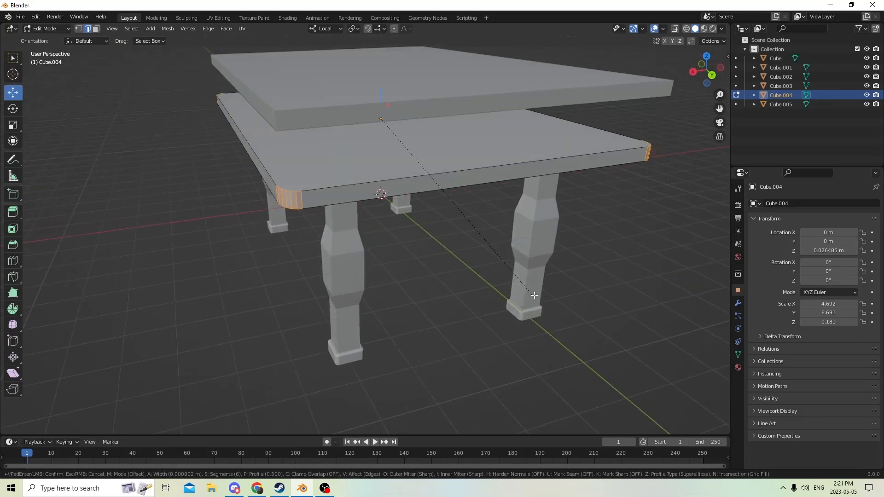
left_click(537, 296)
Step: Select the underside face of the lower tabletop in face mode and inset it by about 0.00041 m
middle_click_drag(535, 290, 516, 190)
middle_click_drag(428, 198, 451, 190)
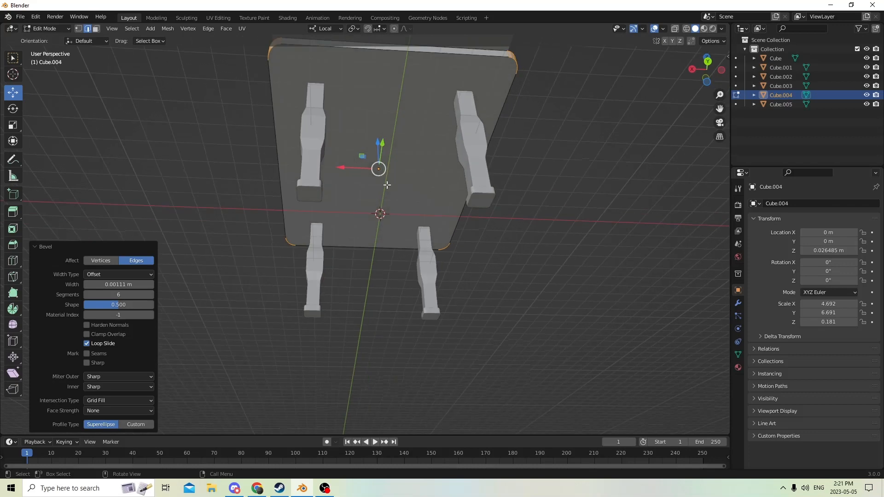
left_click(387, 184)
middle_click_drag(388, 185, 415, 188)
left_click(433, 158)
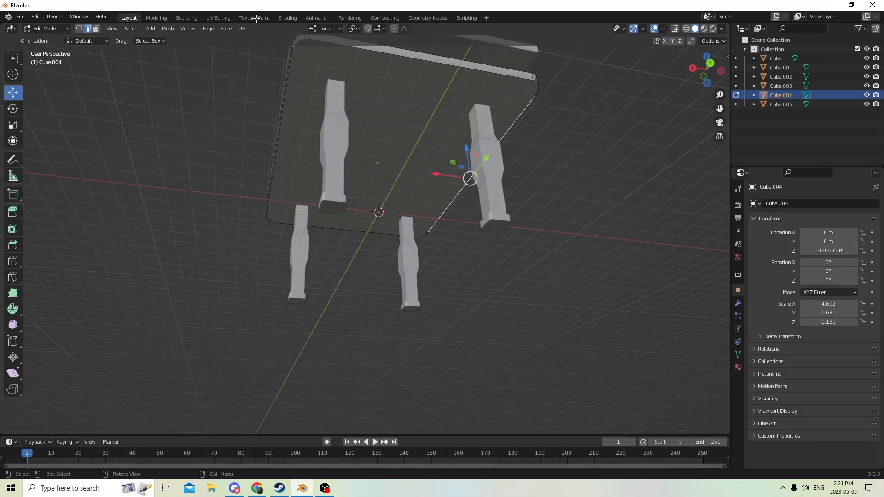
left_click(96, 29)
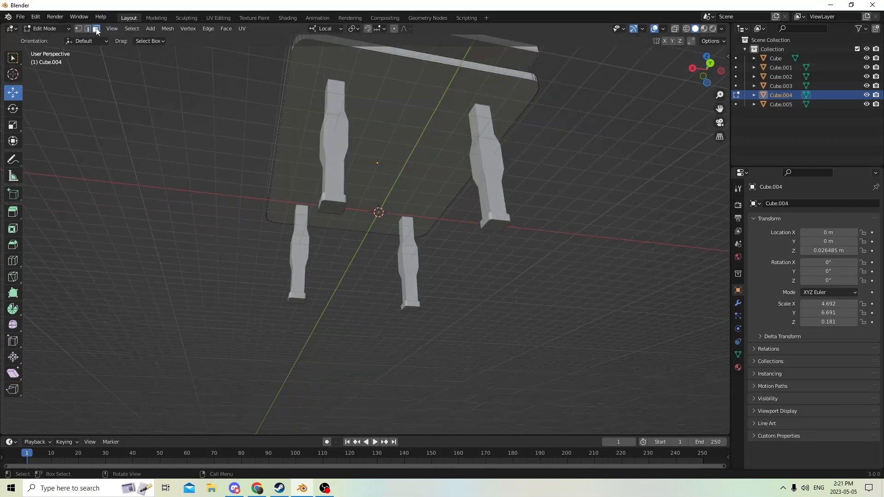
left_click(402, 130)
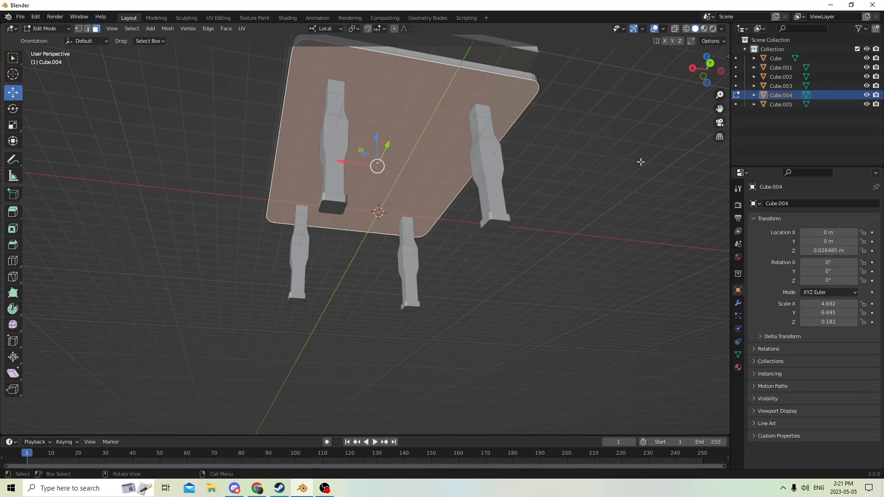
key("i")
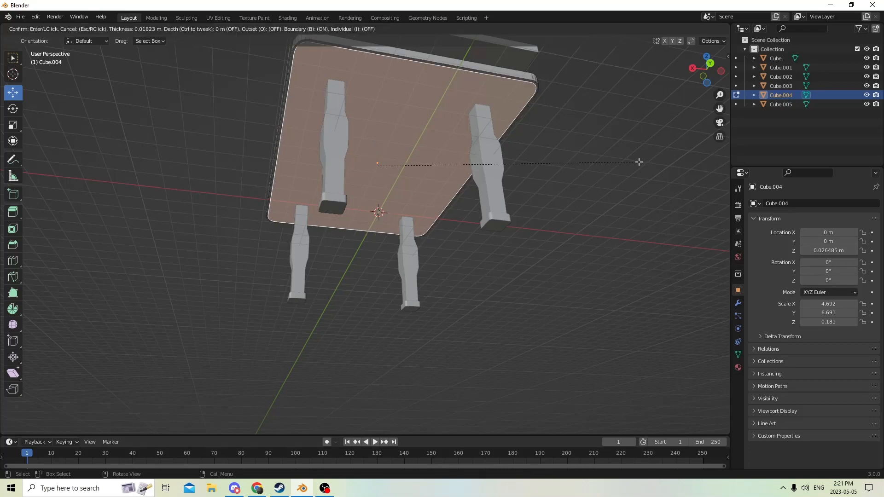
left_click(637, 162)
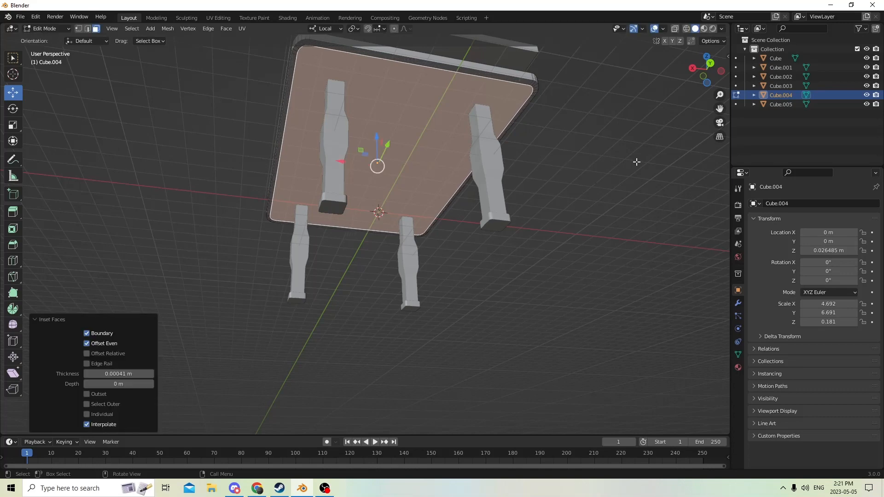
Step: Extrude the inset underside face by about 0.0008 m along its normal and return to Object Mode
middle_click_drag(636, 159, 477, 172)
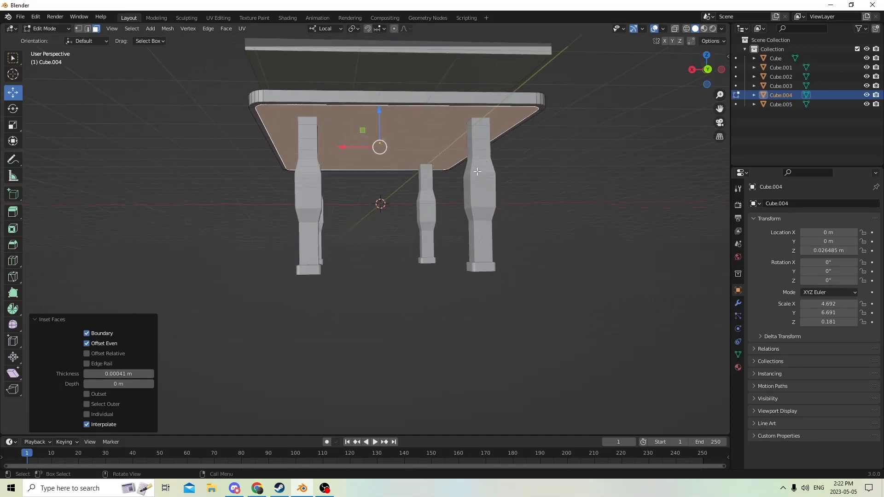
key("e")
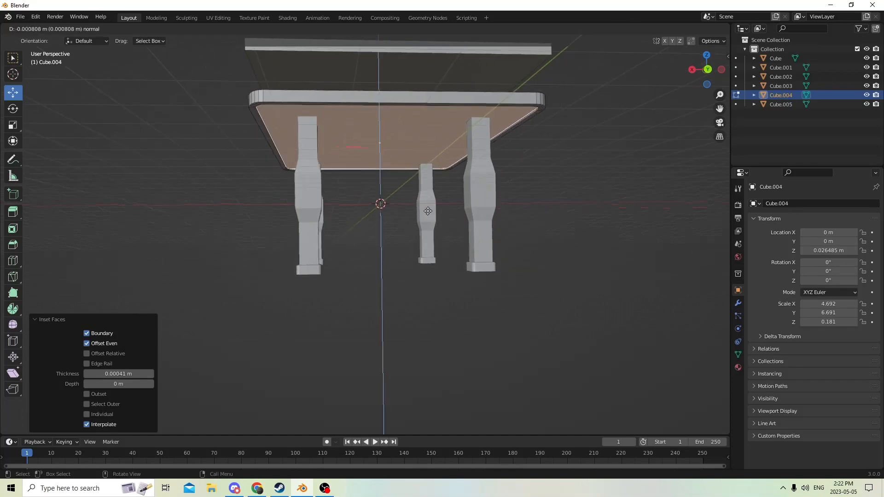
left_click(428, 209)
middle_click_drag(427, 209, 339, 169)
key("Tab")
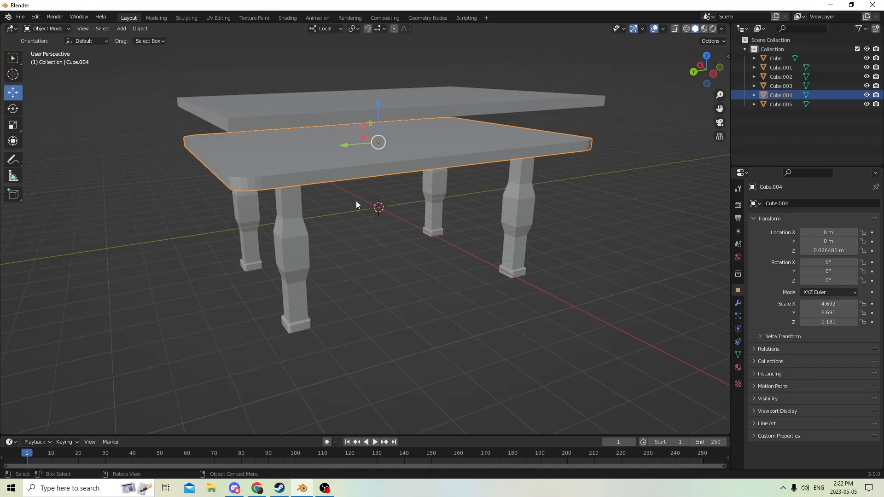
Step: Add all four table legs to the selection together with the lower tabletop
middle_click_drag(355, 201, 304, 204)
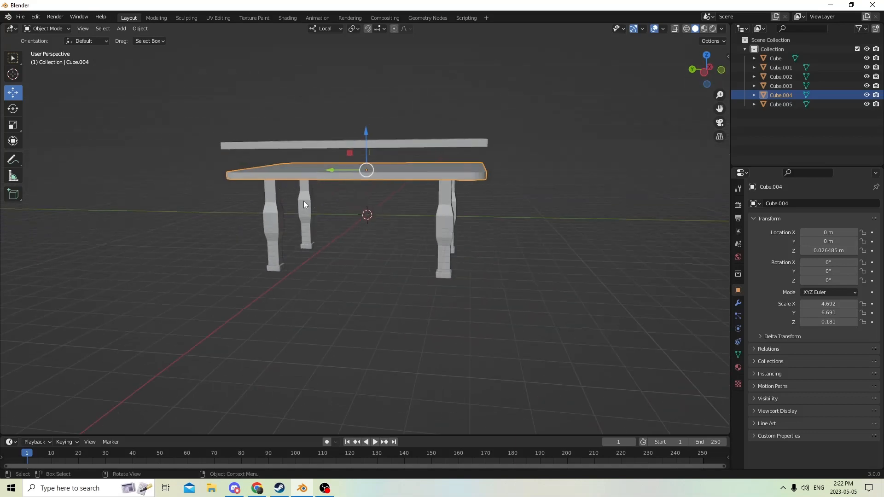
left_click(303, 203, "shift")
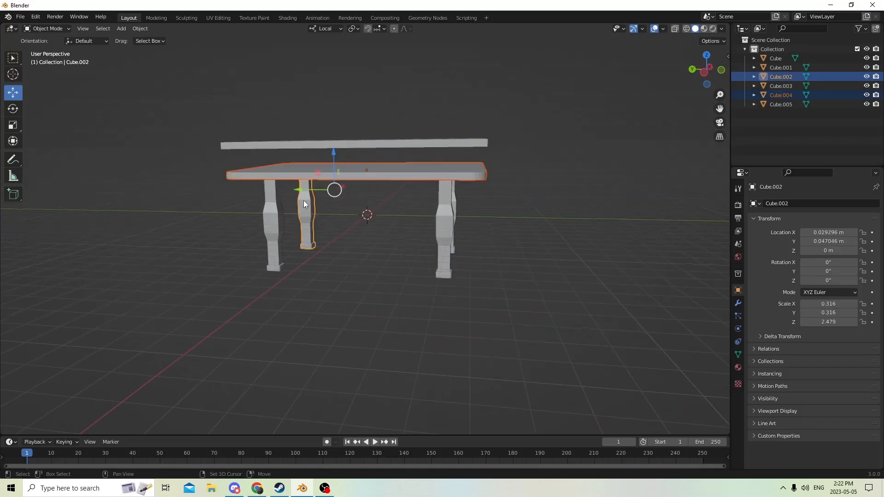
left_click(265, 224, "shift")
middle_click_drag(521, 217, 476, 211)
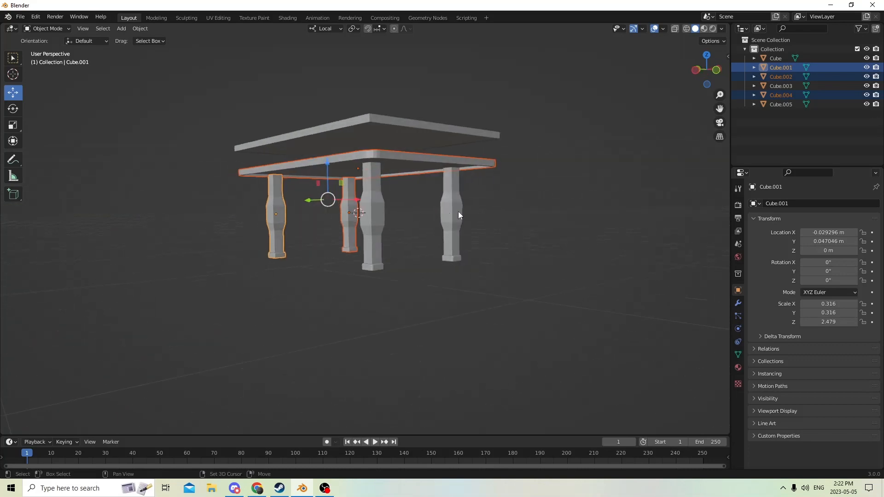
left_click(459, 215, "shift")
left_click(374, 220, "shift")
middle_click_drag(377, 197, 395, 220)
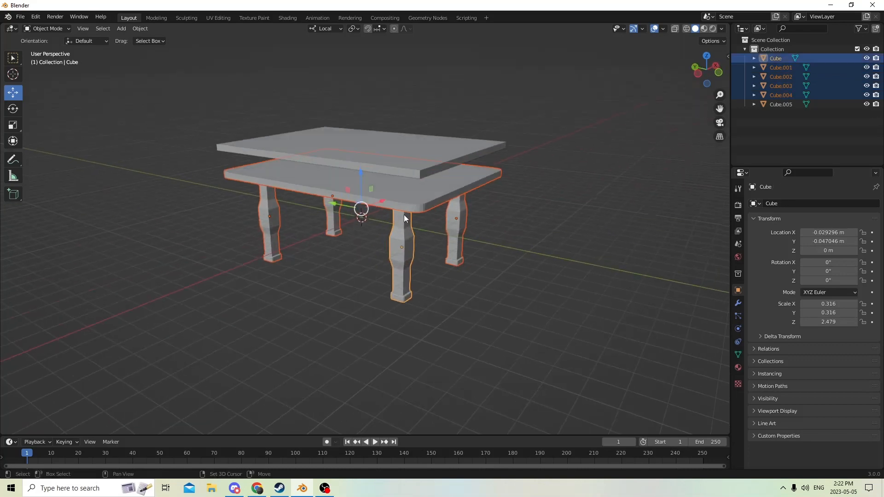
Step: Duplicate the selected tabletop and legs in place and join the copies into a single object
key("shift+d")
key("Escape")
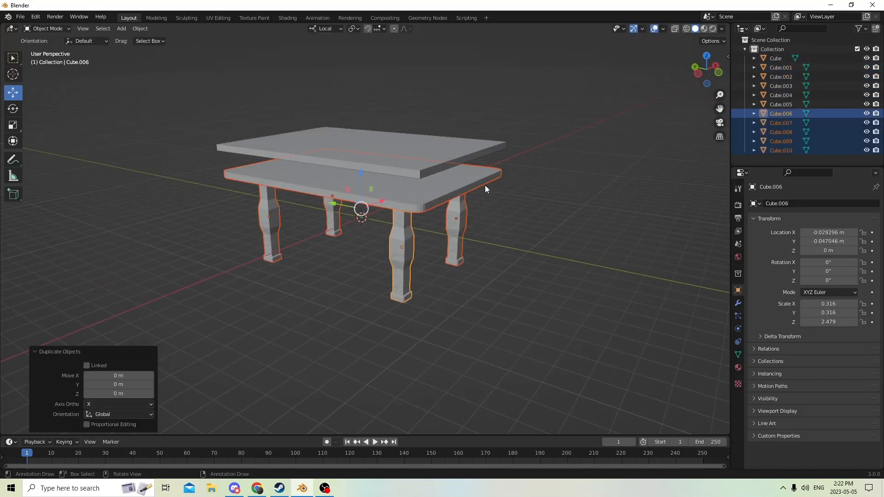
key("ctrl+j")
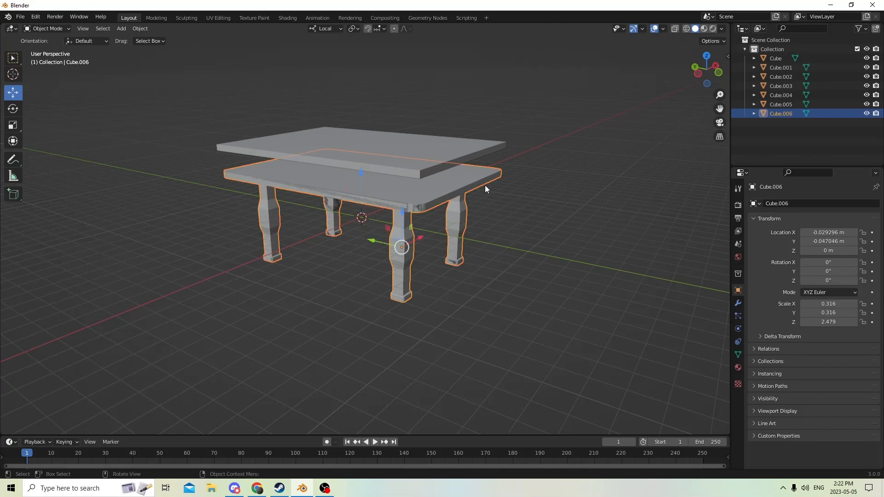
Step: Move the joined table copy along its local Y axis until it stands clear beside the original table
middle_click_drag(485, 185, 534, 196)
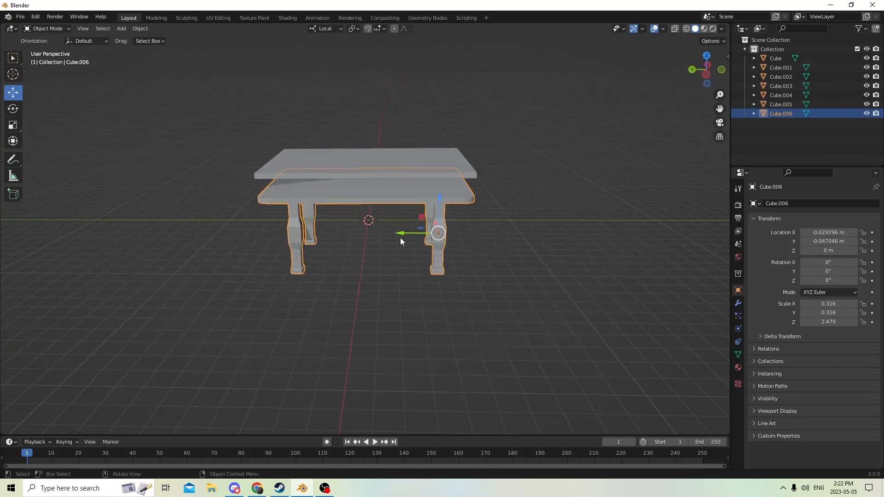
left_click_drag(400, 239, 131, 212)
middle_click_drag(290, 215, 355, 197)
Step: Open the original table's lower tabletop in Edit Mode and select its large top face
left_click(361, 194)
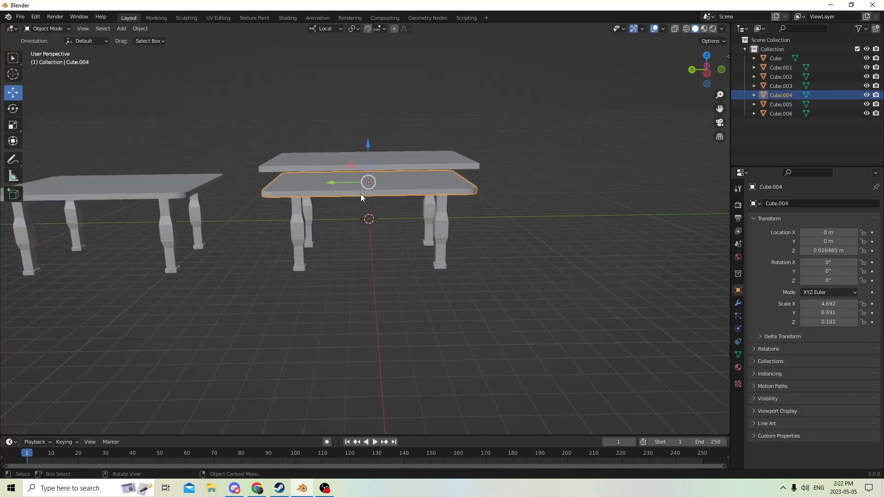
left_click(295, 222)
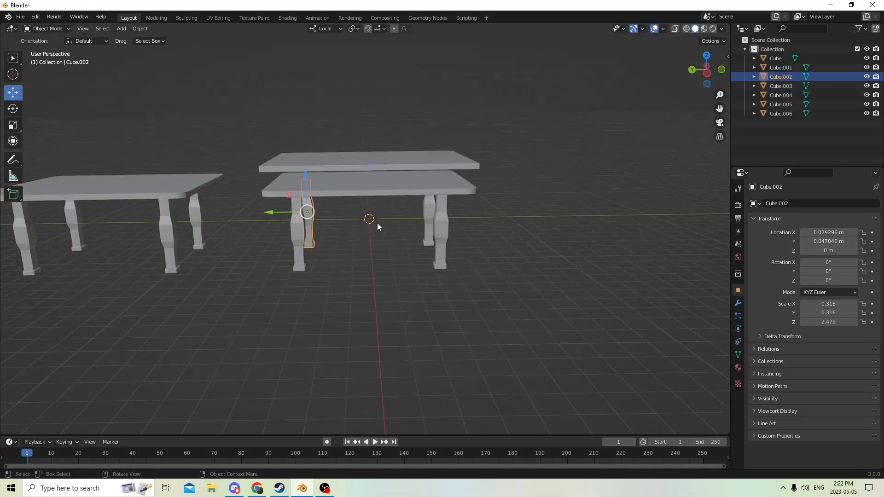
left_click(391, 189)
mouse_move(391, 189)
middle_mouse_down()
mouse_move(422, 201)
mouse_move(395, 229)
mouse_move(392, 209)
mouse_move(376, 199)
mouse_move(391, 196)
middle_mouse_up()
scroll(392, 208, "up", 2)
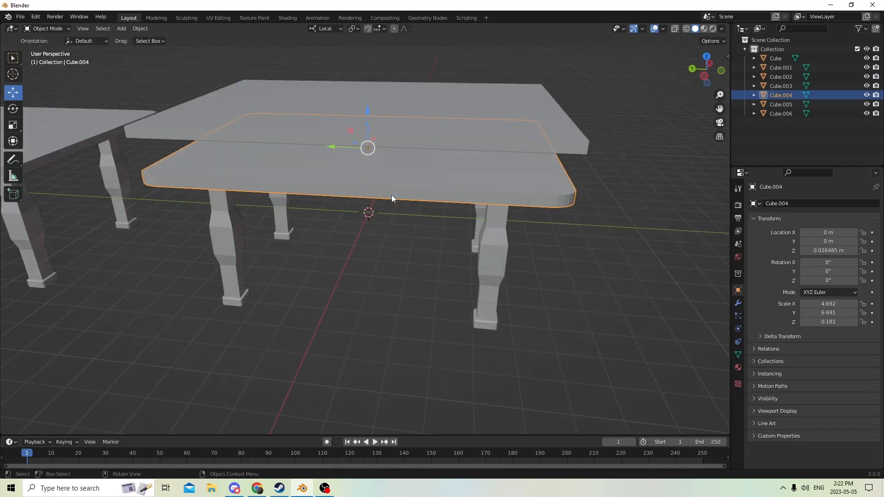
middle_click_drag(486, 183, 381, 158)
middle_click_drag(443, 160, 477, 176)
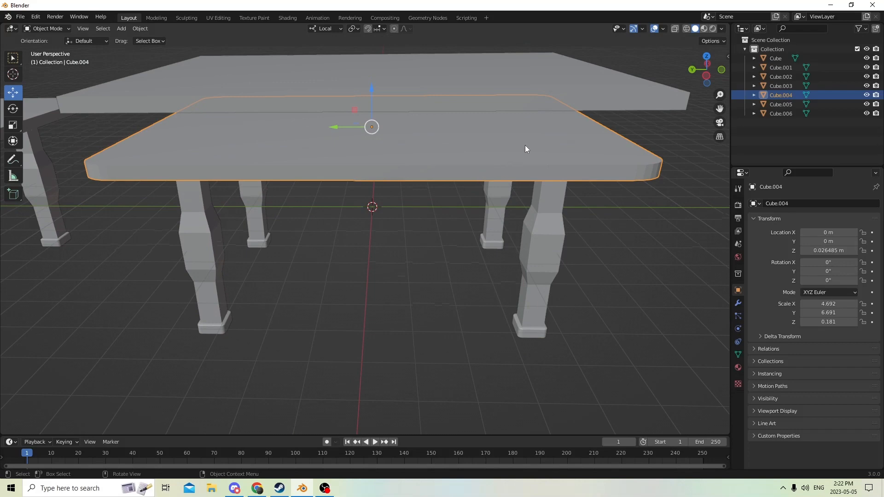
middle_click_drag(525, 148, 474, 151)
key("Tab")
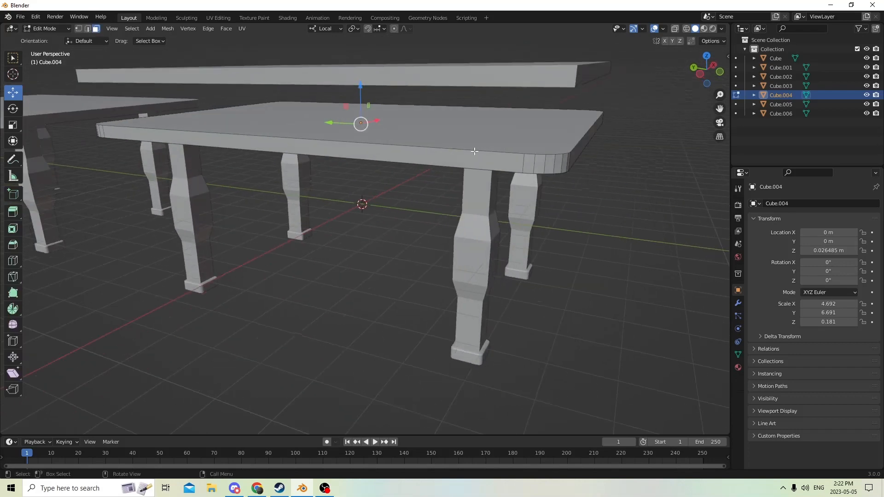
middle_click_drag(394, 131, 543, 170)
left_click(452, 169)
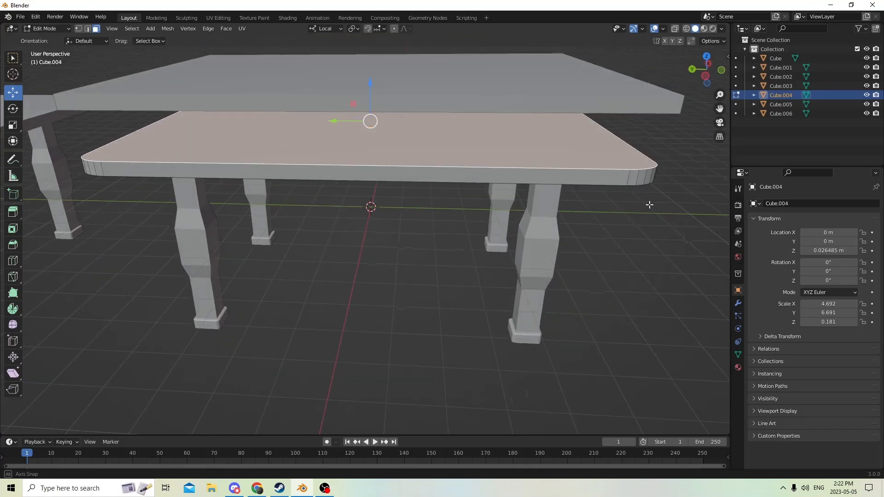
Step: Inset the tabletop's top face by about 0.00028 m
middle_click_drag(649, 204, 645, 205)
key("i")
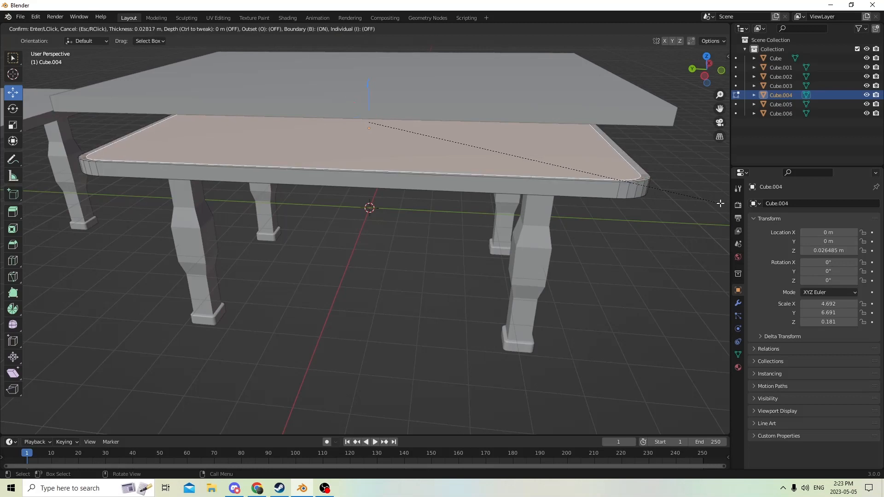
left_click(721, 204)
Step: Raise the inset top face by about 0.0007 m along local Z to form a sloped rim
middle_click_drag(361, 71, 359, 61)
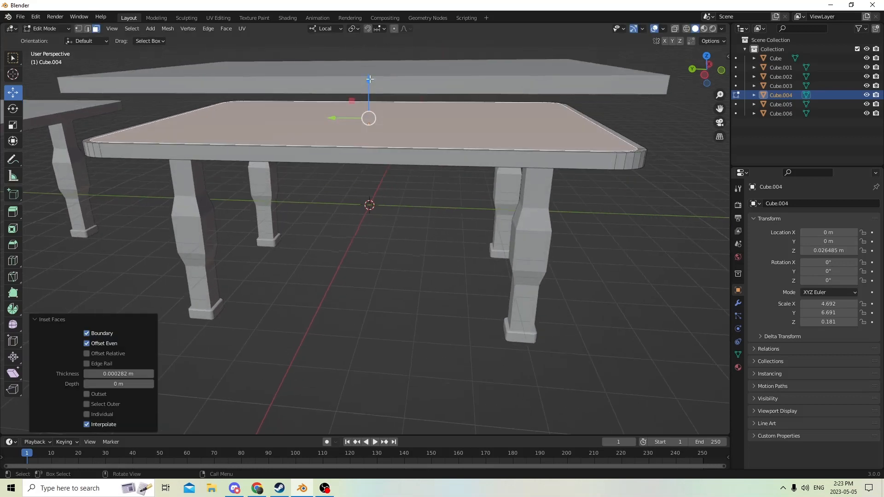
left_click_drag(370, 79, 370, 79)
middle_click_drag(370, 79, 397, 100)
middle_click_drag(510, 163, 510, 158)
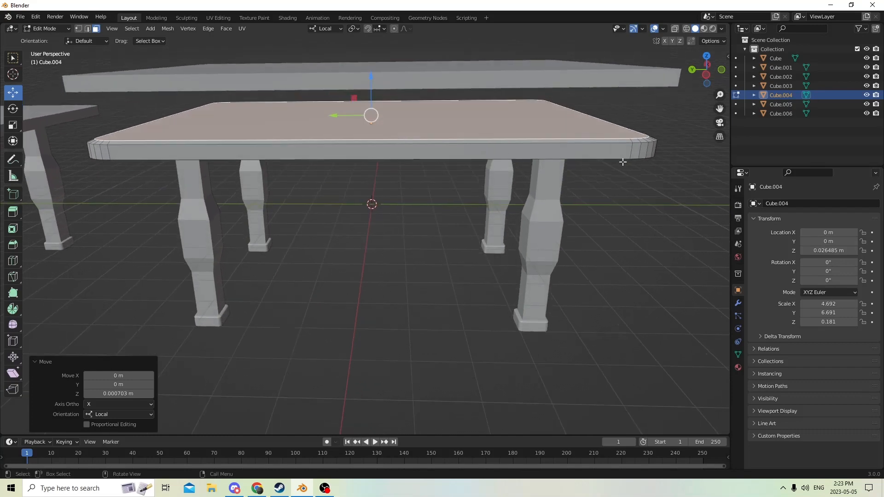
Step: Inset the raised top face by about 0.00038 m
key("i")
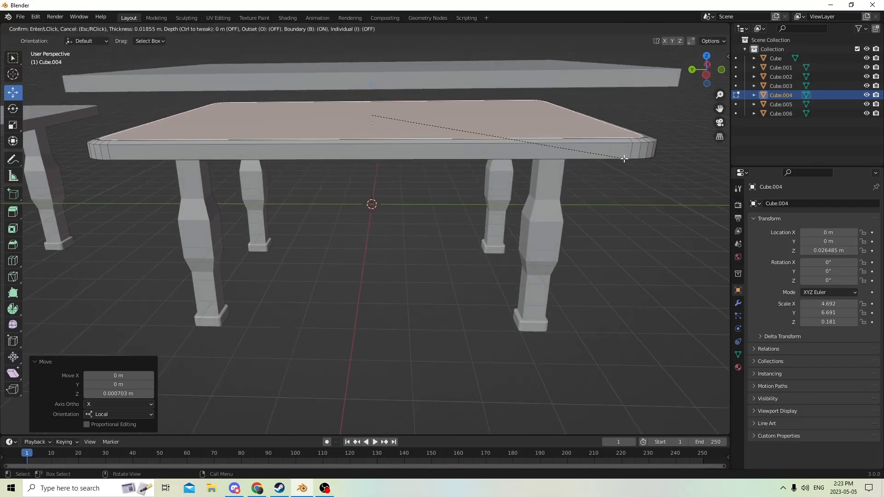
left_click(621, 157)
middle_click_drag(622, 157, 517, 164)
scroll(561, 168, "up", 1)
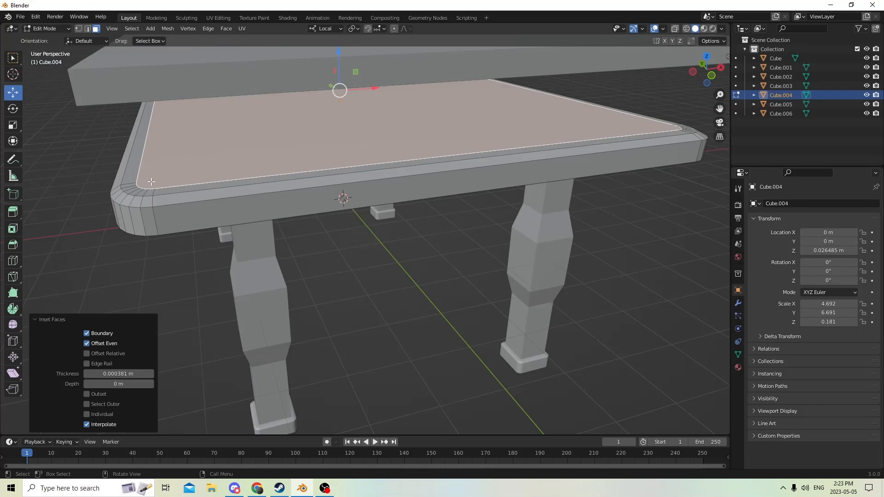
Step: Inset the top face once more by about 0.0003 m to form a narrow border strip, and return to Object Mode
key("i")
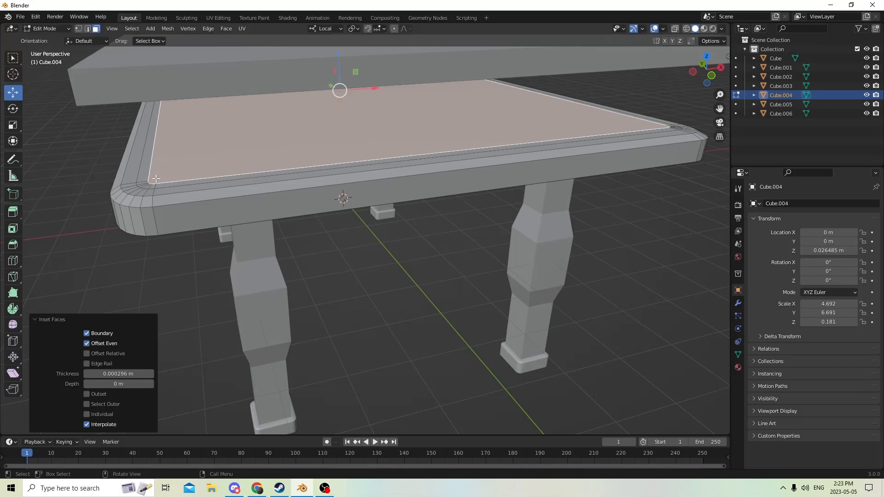
scroll(201, 171, "down", 3)
middle_click_drag(202, 171, 376, 101)
key("Tab")
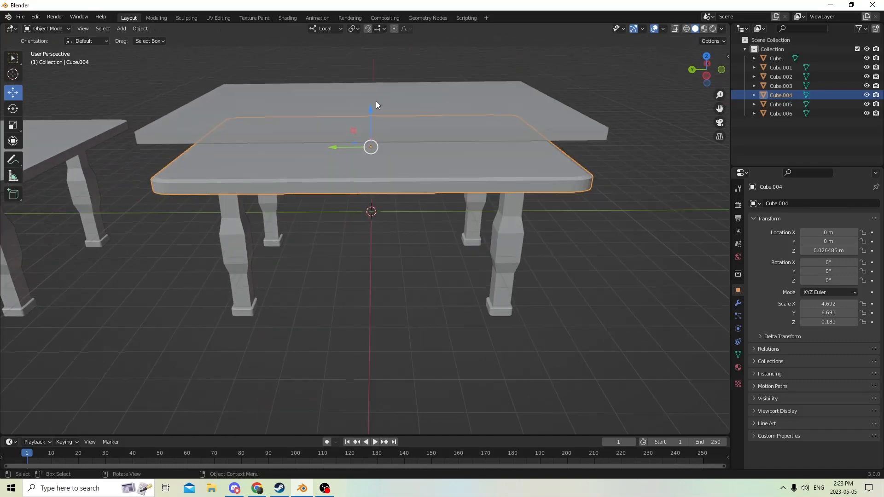
Step: Raise the upper slab along Z, farther above the table, and reselect the lower tabletop
left_click(353, 108)
left_click_drag(373, 80, 366, 43)
left_click(334, 159)
middle_click_drag(333, 161, 415, 191)
key("Tab")
key("Tab")
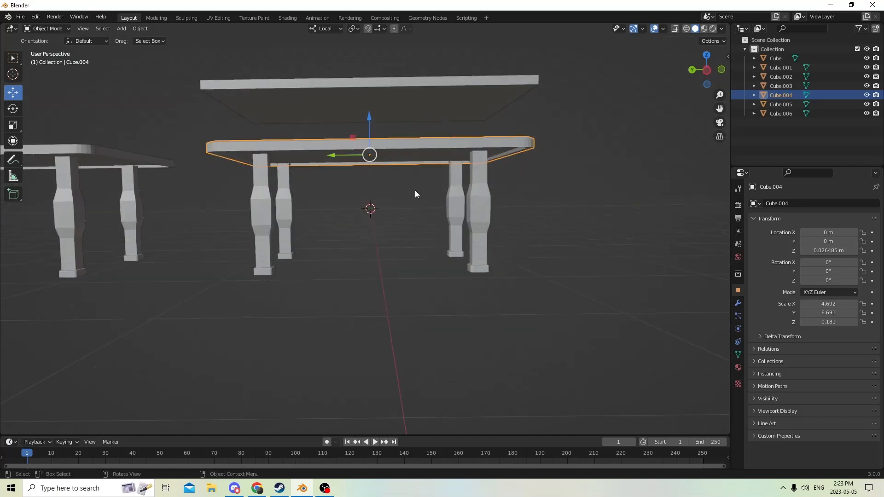
Step: Select the original table's four legs plus its tabletop as the active object, and join them into one object
left_click(455, 197)
left_click(484, 207, "shift")
left_click(279, 198, "shift")
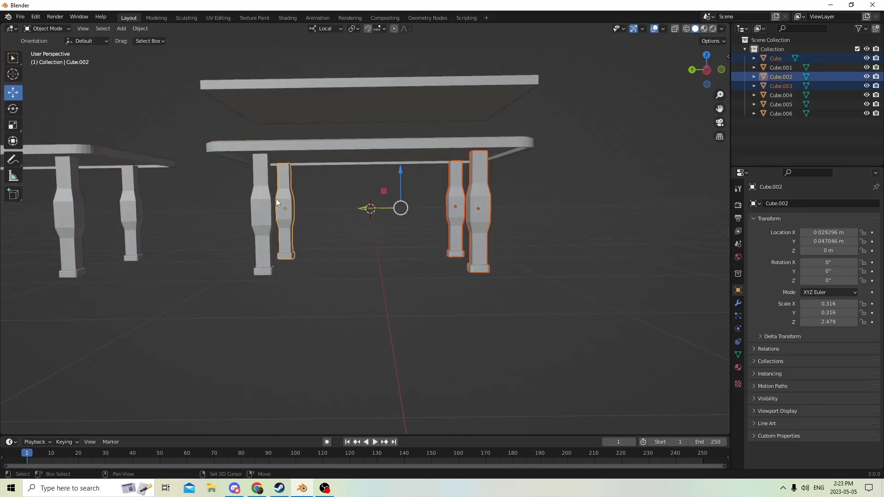
left_click(263, 207, "shift")
left_click(303, 153, "shift")
middle_click_drag(303, 153, 336, 169)
key("ctrl+j")
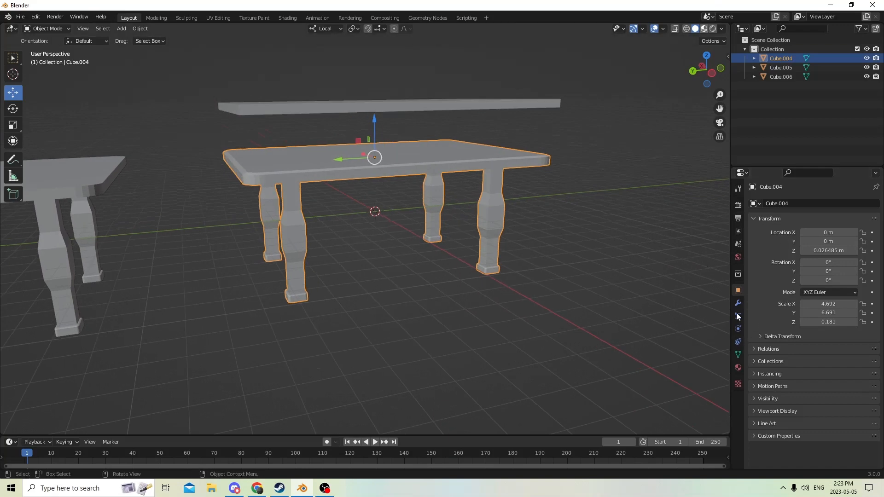
Step: Show the scene in Material Preview shading and set the table material's base color to a dark red
left_click(738, 367)
mouse_move(670, 288)
middle_mouse_down()
mouse_move(640, 304)
mouse_move(646, 280)
middle_mouse_up()
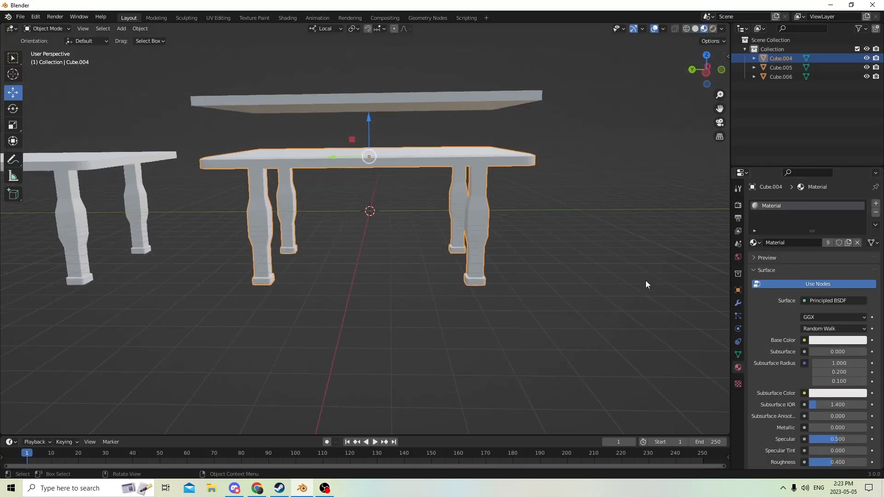
scroll(645, 278, "up", 3)
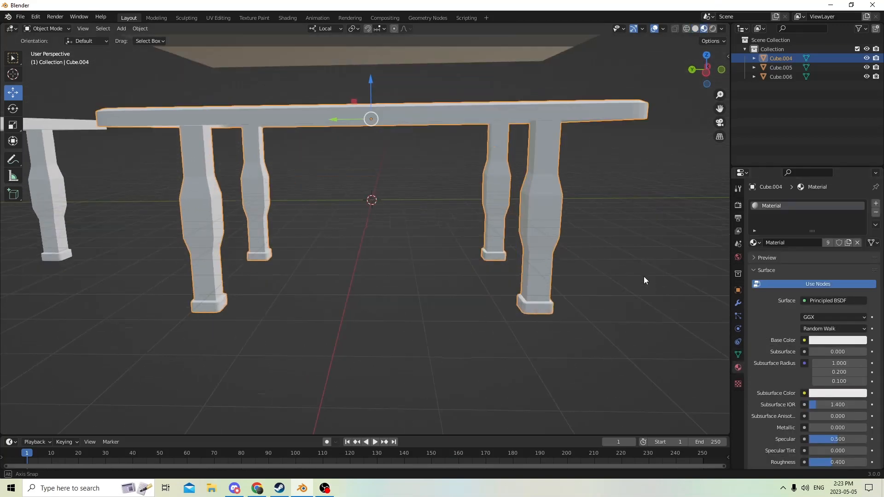
left_click(824, 342)
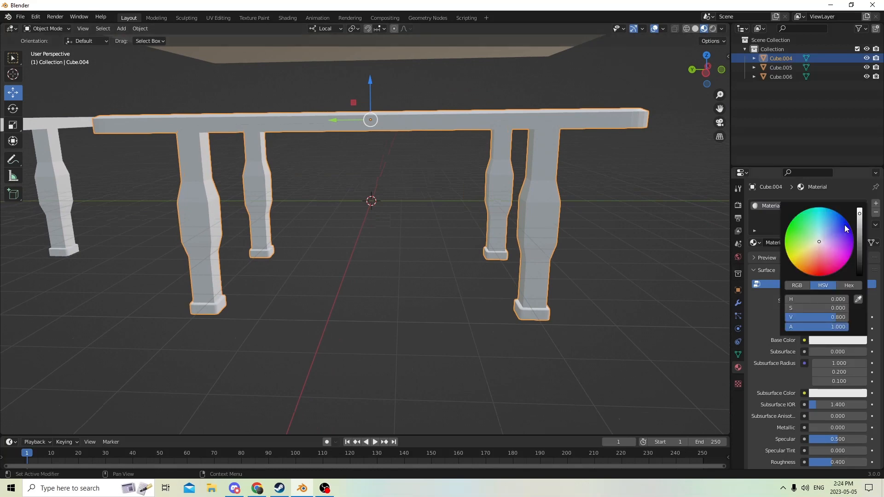
left_click(821, 247)
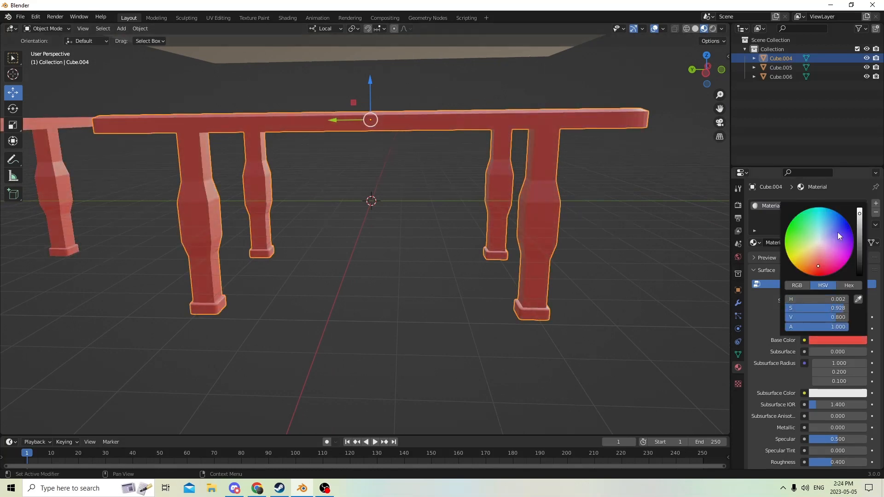
left_click(838, 340)
left_click_drag(859, 214, 858, 244)
Step: Enter Edit Mode on the joined table, clear the selection, and select all linked faces of the tabletop
middle_click_drag(467, 169, 546, 162)
key("Tab")
key("alt+a")
key("l")
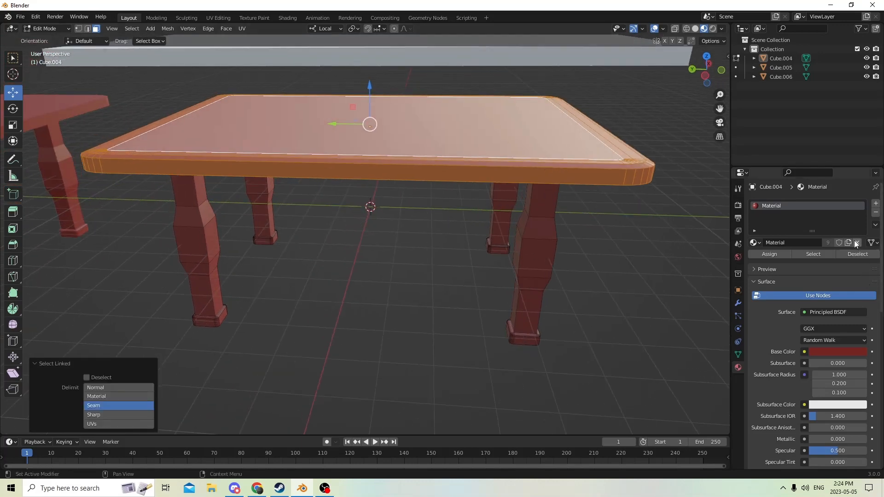
Step: Create a second material with a dark orange-brown base color, assign it to the selected tabletop faces, and clear the selection
middle_click_drag(617, 207, 657, 198)
left_click(876, 204)
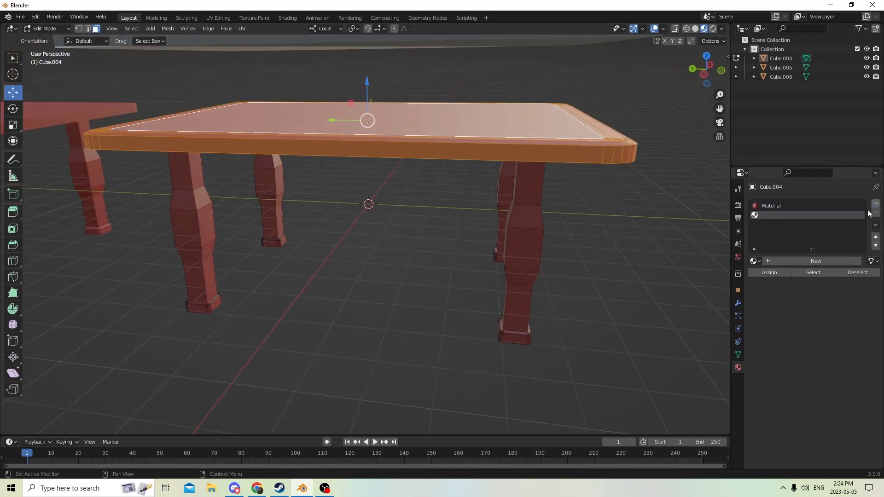
left_click(809, 260)
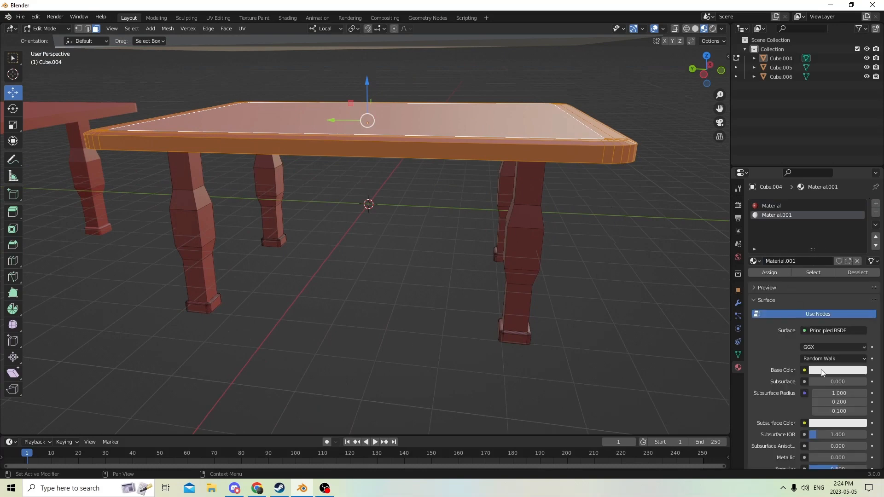
left_click(822, 372)
left_click_drag(822, 286, 811, 294)
left_click_drag(855, 247, 859, 278)
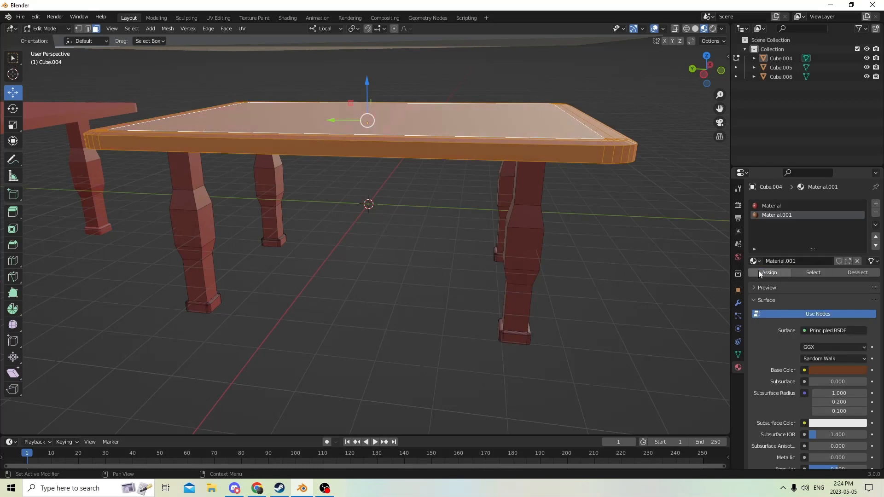
middle_click_drag(631, 221, 557, 238)
left_click(642, 166)
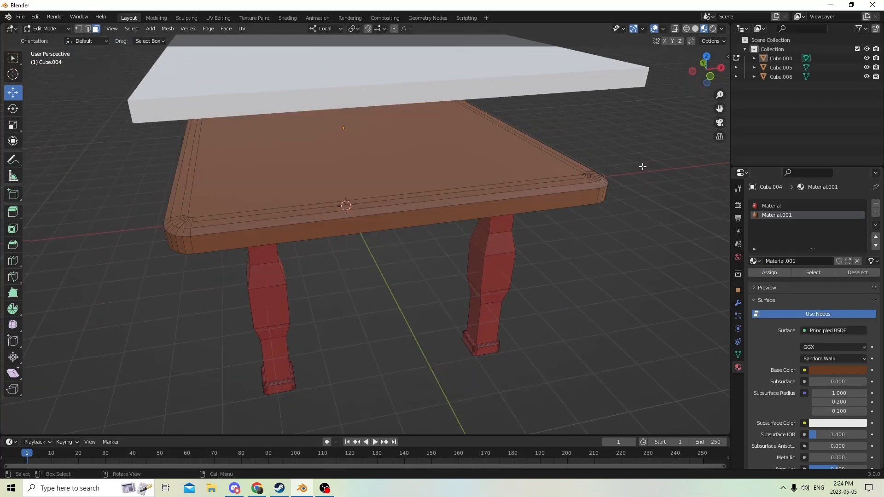
Step: Select the narrow inset border strip of faces running all the way around the tabletop's upper surface
scroll(610, 180, "up", 2)
middle_click_drag(642, 166, 589, 181)
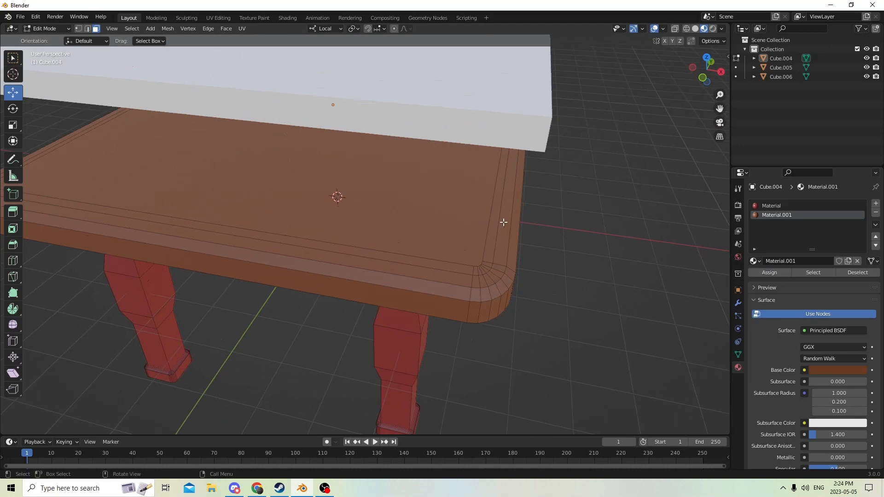
middle_click_drag(503, 216, 579, 191)
left_click(462, 164)
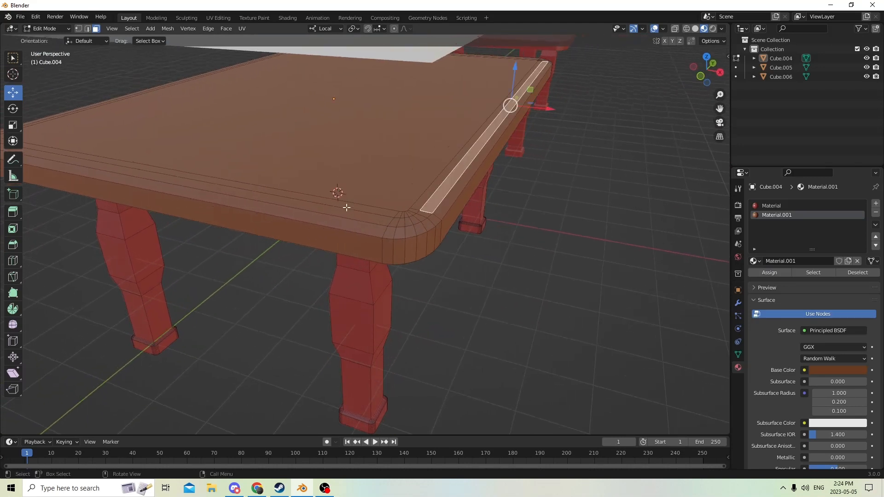
left_click(309, 206, "ctrl")
middle_click_drag(309, 206, 304, 296)
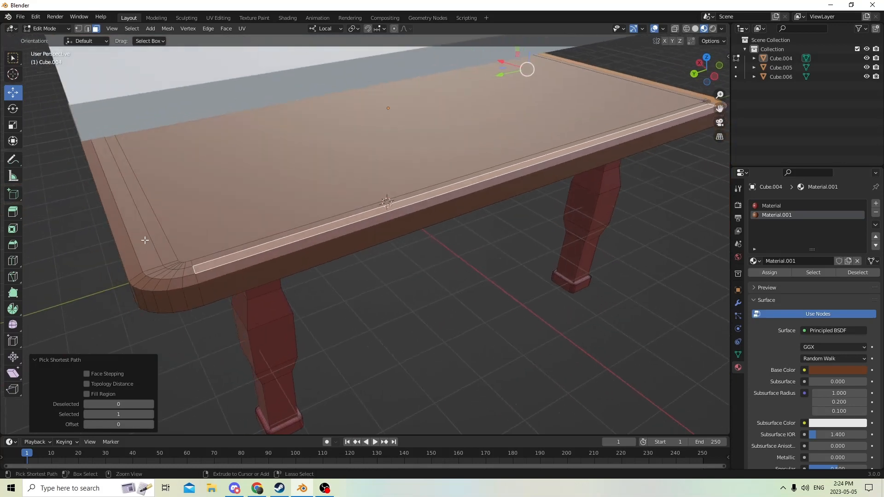
middle_click_drag(145, 240, 220, 284)
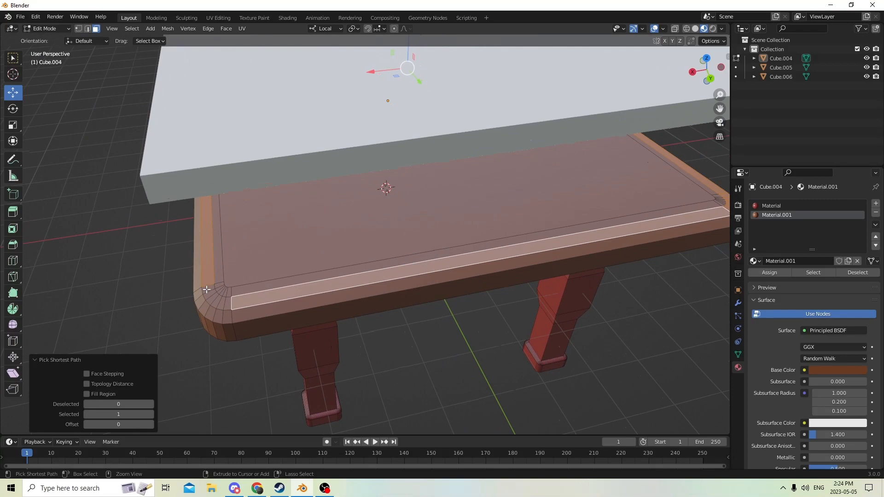
middle_click_drag(207, 289, 396, 231)
left_click_drag(332, 54, 333, 58)
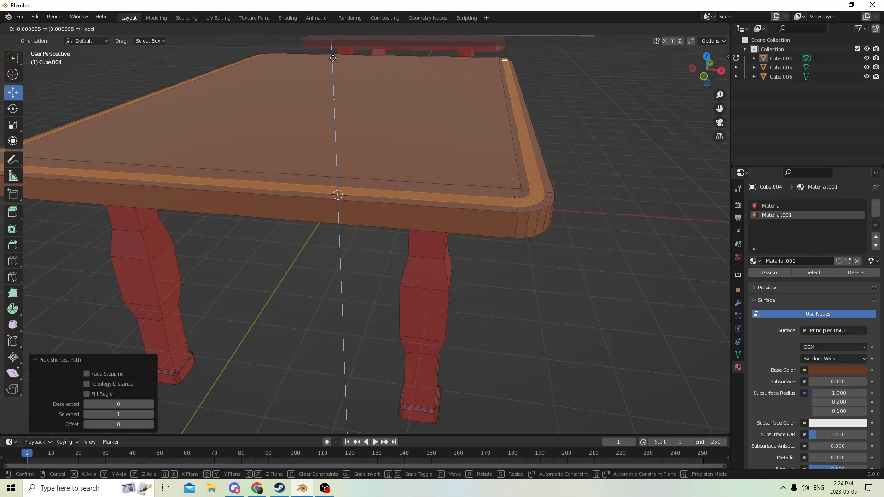
left_click_drag(333, 58, 333, 58)
middle_click_drag(566, 115, 567, 108)
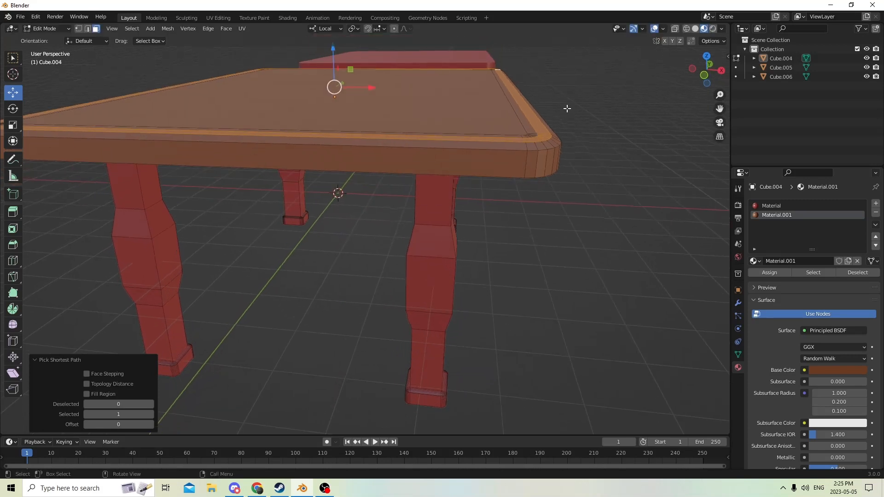
Step: Create a third material with a dark yellow base color, assign it to the selected border faces, and return to Object Mode
left_click(874, 204)
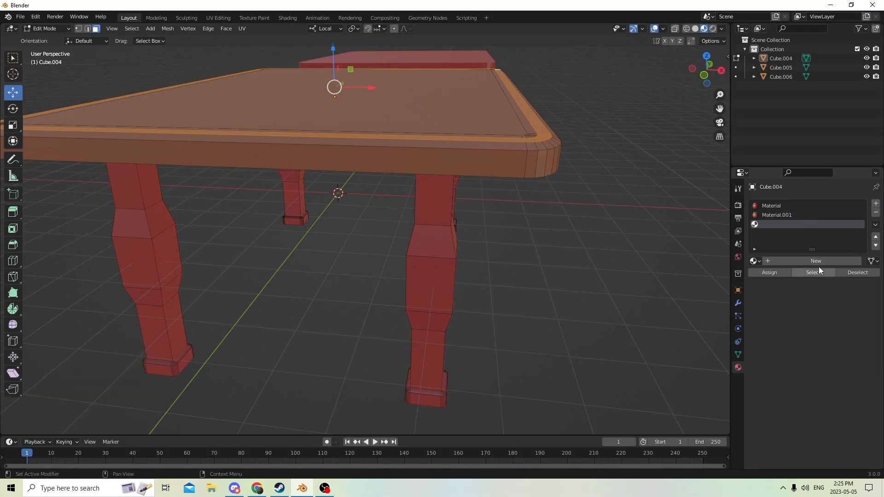
left_click(818, 262)
left_click(822, 372)
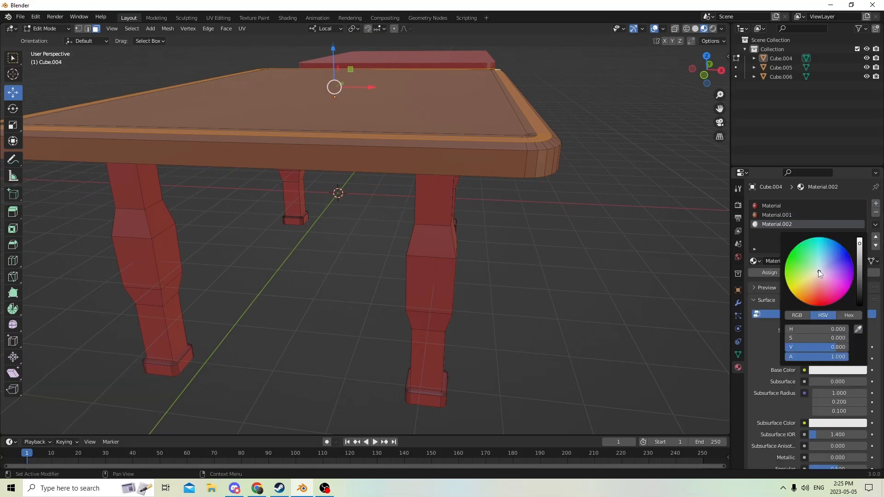
left_click_drag(820, 273, 800, 288)
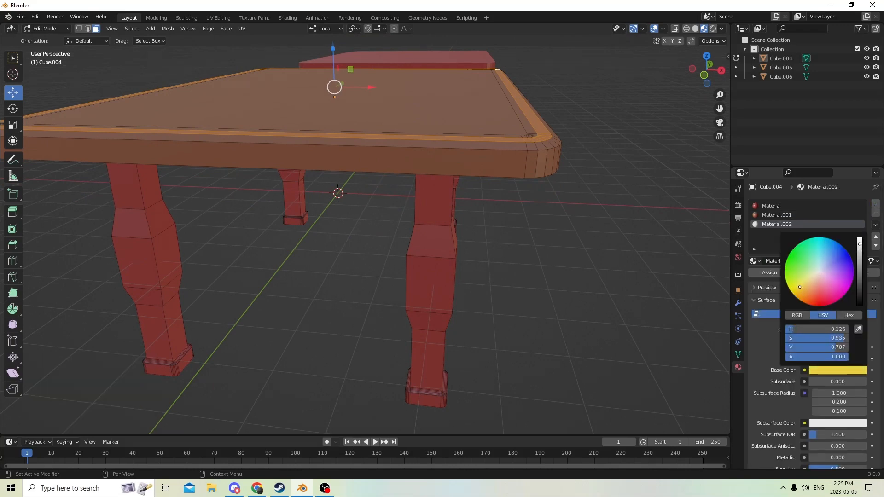
left_click_drag(860, 244, 859, 274)
left_click(759, 273)
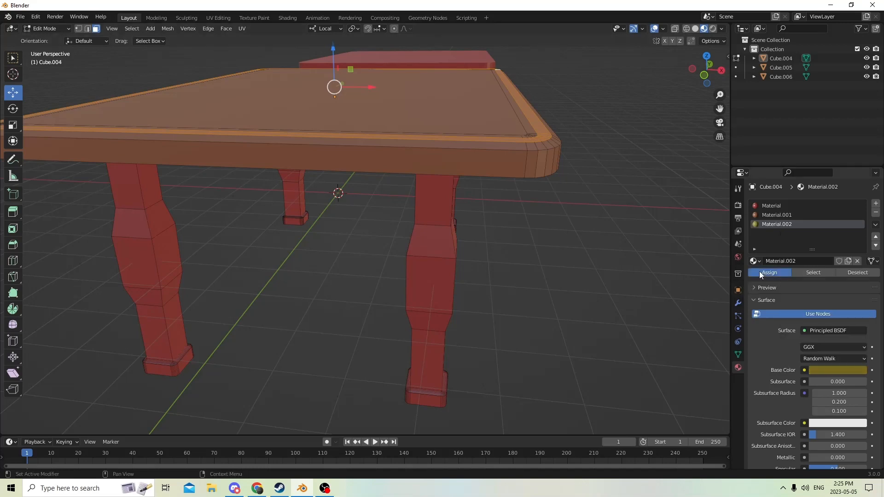
left_click(651, 223)
middle_click_drag(652, 222, 594, 231)
scroll(593, 230, "down", 1)
key("Tab")
scroll(403, 175, "down", 1)
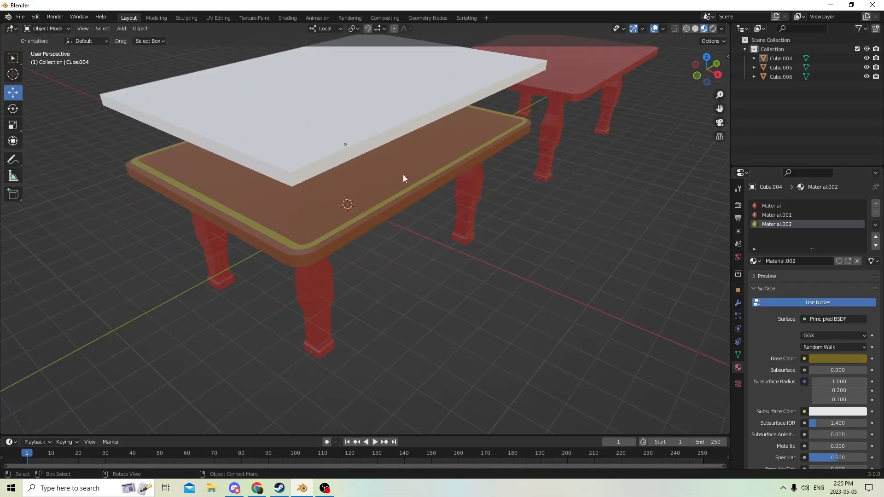
Step: Move the coloured table about 0.35 m along its local Y axis, past the red table copy
middle_click_drag(403, 175, 451, 186)
left_click(199, 193)
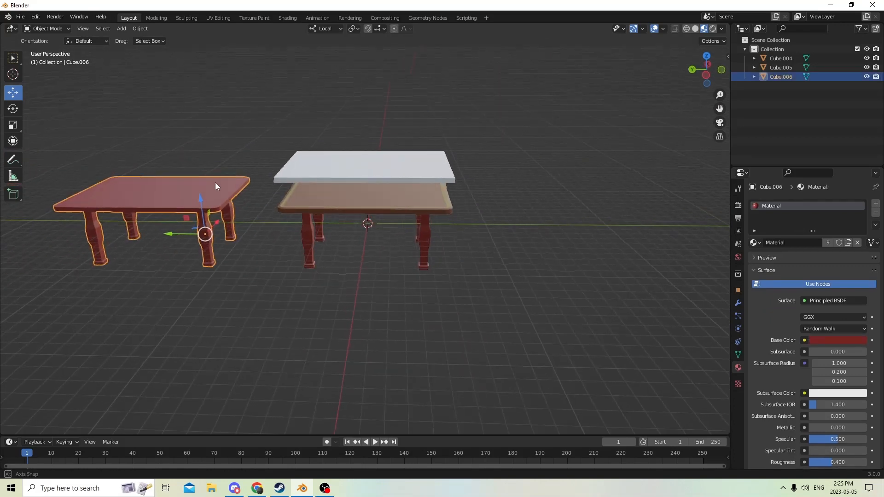
left_click(346, 203)
key("g")
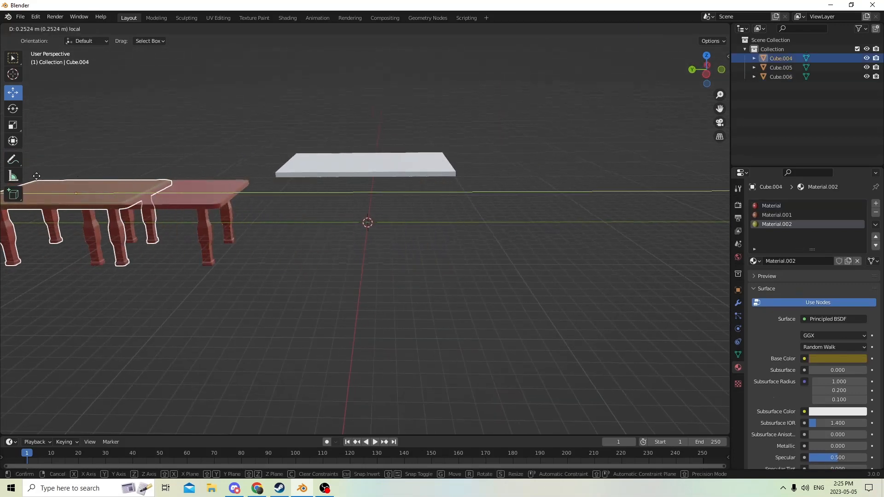
left_click(37, 176)
scroll(112, 199, "down", 2)
left_click_drag(128, 208, 49, 207)
Step: Add a mesh cylinder at the world origin
scroll(224, 216, "up", 6)
middle_click_drag(223, 215, 203, 173)
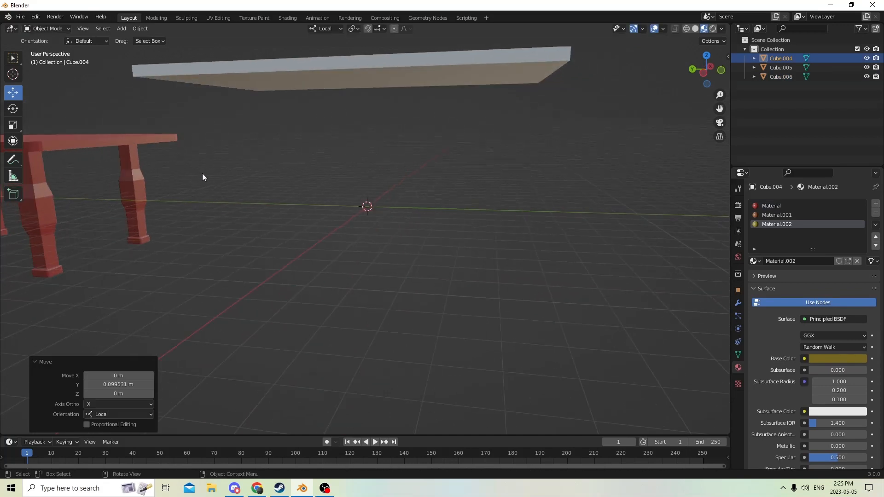
middle_click_drag(283, 162, 296, 199)
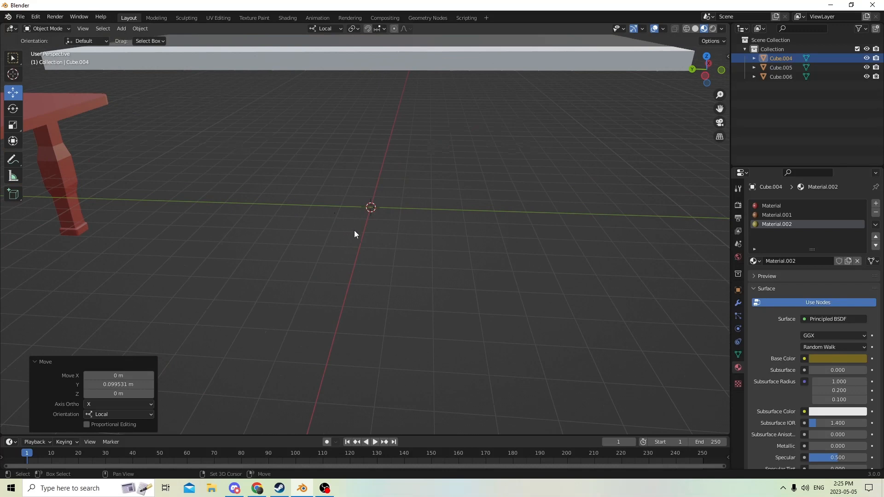
key("shift+a")
mouse_move(354, 230)
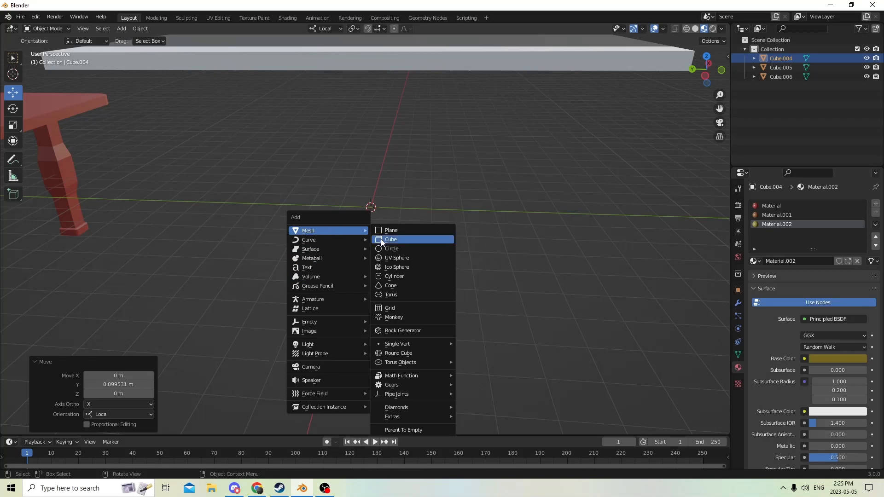
left_click(392, 277)
middle_click_drag(408, 258, 311, 231)
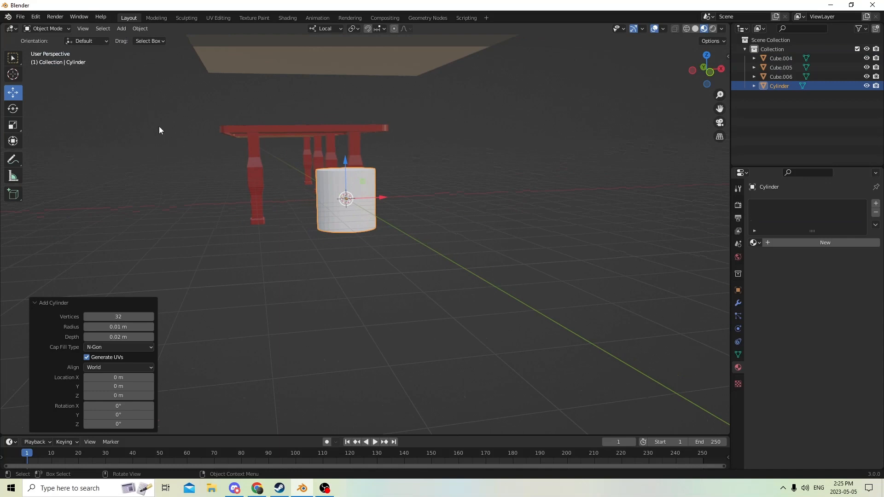
Step: Stretch the cylinder along its local Z axis by about 2.77 and then by a further 1.27
left_click(13, 125)
middle_click_drag(276, 152, 428, 172)
left_click_drag(357, 167, 355, 94)
scroll(364, 101, "down", 3)
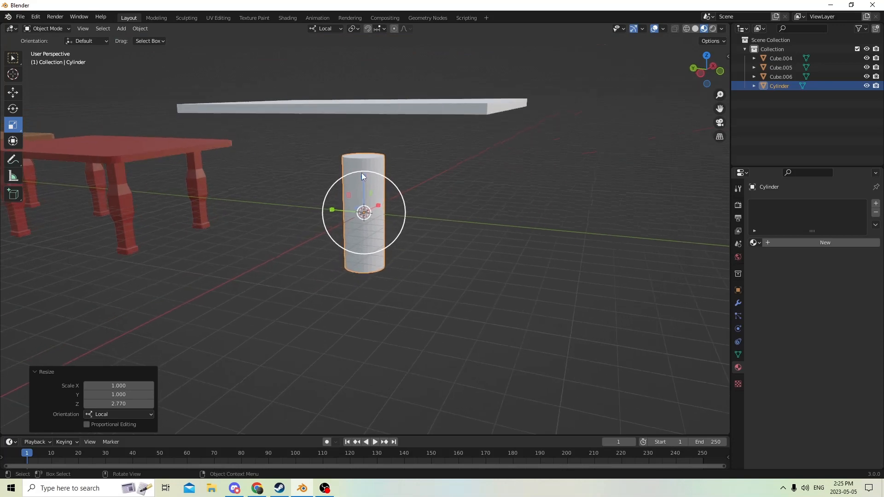
mouse_move(361, 173)
left_mouse_down()
mouse_move(361, 156)
mouse_move(354, 171)
left_mouse_up()
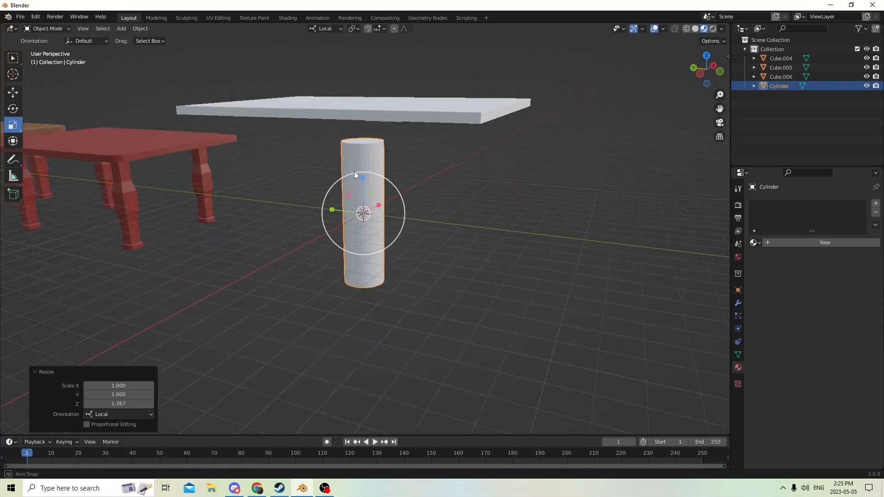
scroll(354, 172, "up", 2)
scroll(349, 173, "up", 2)
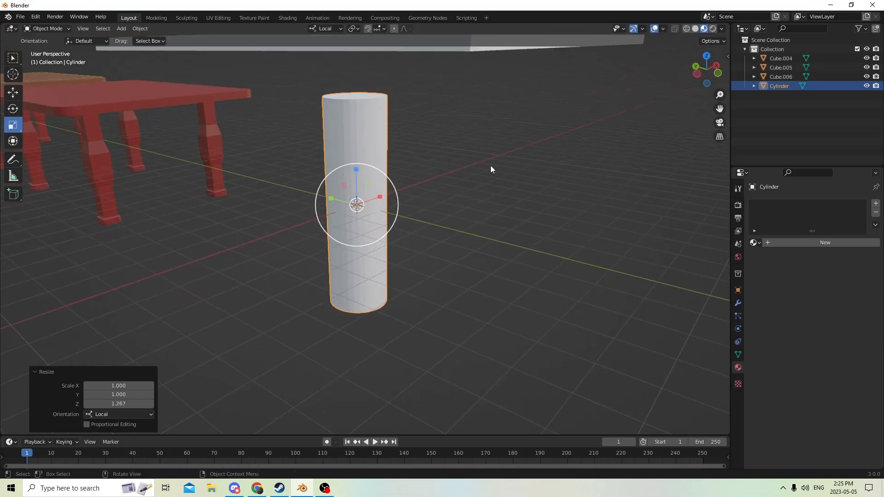
Step: Scale the whole cylinder down to about 0.5, and stretch it along local Z by about 2.02
key("s")
left_click(443, 175)
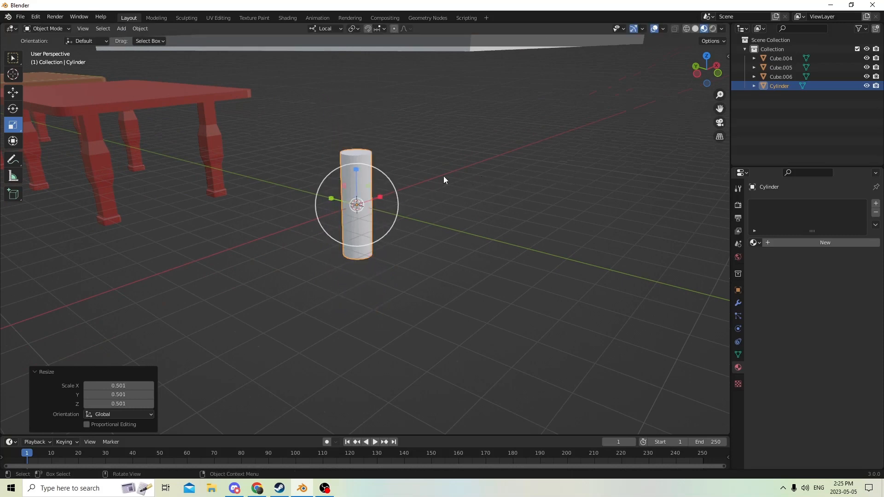
left_click_drag(356, 170, 357, 130)
middle_click_drag(539, 144, 568, 137)
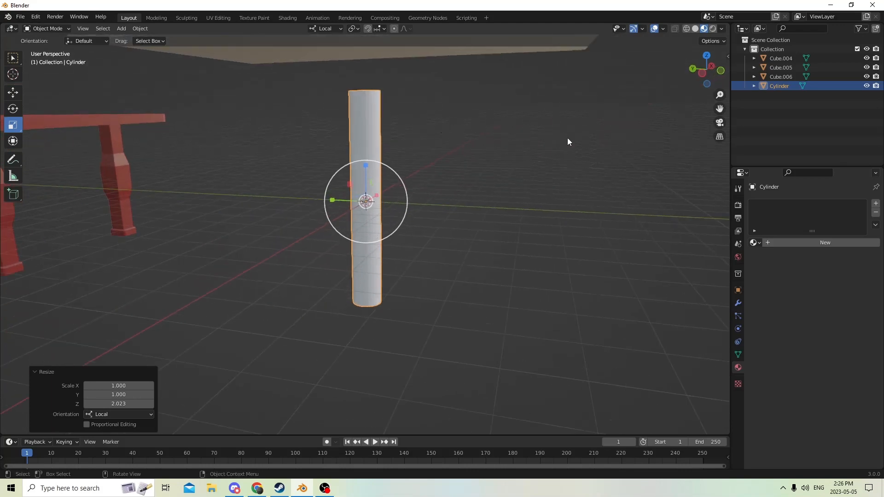
Step: Shrink the cylinder uniformly to about 0.53, and lengthen it along local Z into a thin pole, finishing with a factor of about 1.16
key("s")
left_click(454, 152)
middle_click_drag(367, 140, 354, 167)
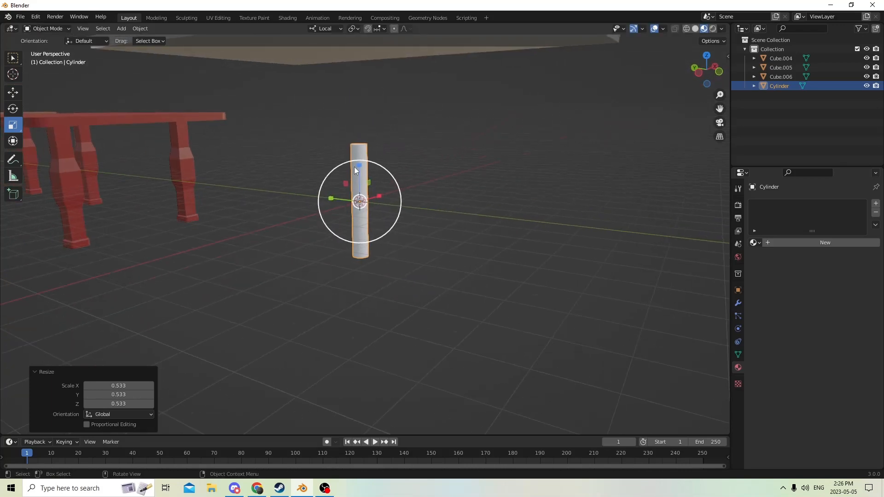
left_click_drag(359, 166, 358, 155)
middle_click_drag(361, 153, 519, 154)
left_click_drag(370, 174, 368, 169)
mouse_move(368, 169)
middle_mouse_down()
mouse_move(360, 193)
mouse_move(380, 182)
mouse_move(370, 186)
middle_mouse_up()
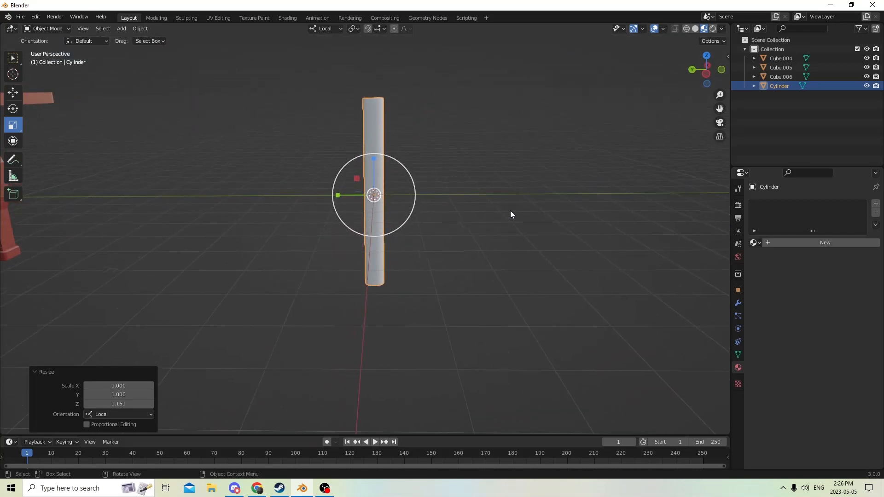
Step: Create a material with a dark red base color for the cylinder, assign it to all its faces, and deselect the object
left_click(828, 243)
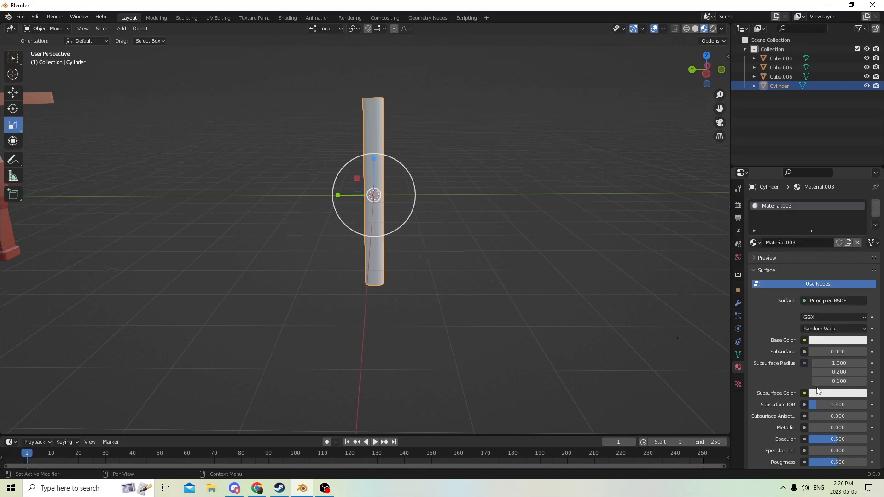
left_click(826, 341)
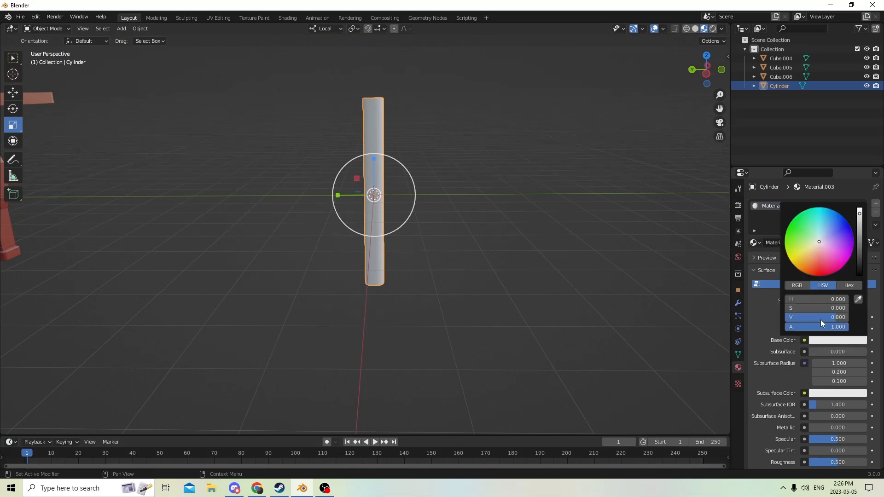
left_click_drag(820, 240, 818, 272)
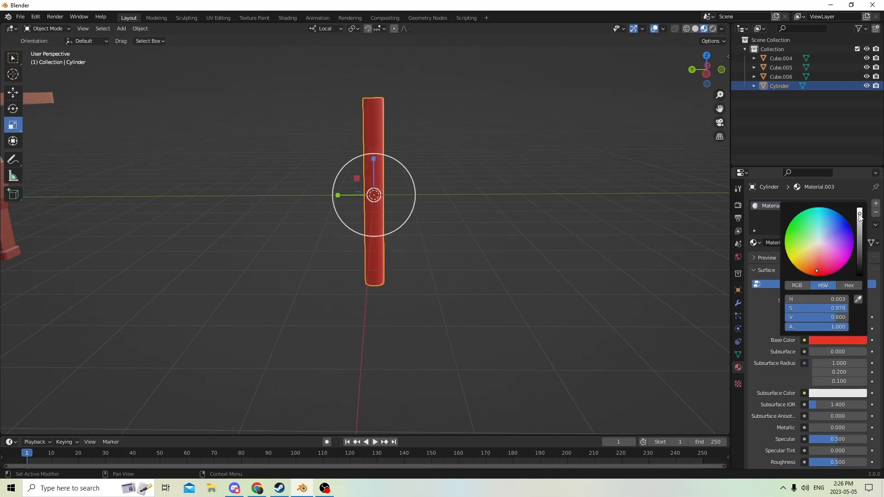
left_click_drag(862, 219, 861, 258)
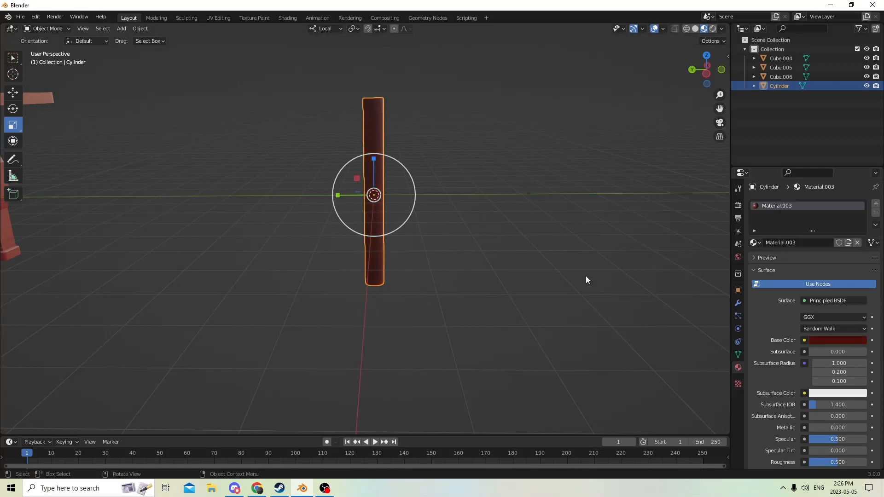
key("Tab")
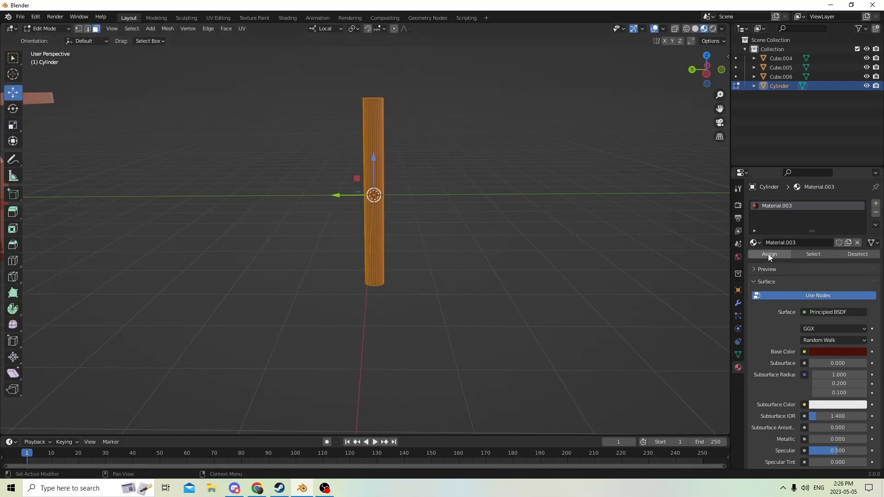
left_click(768, 253)
key("Tab")
left_click(581, 264)
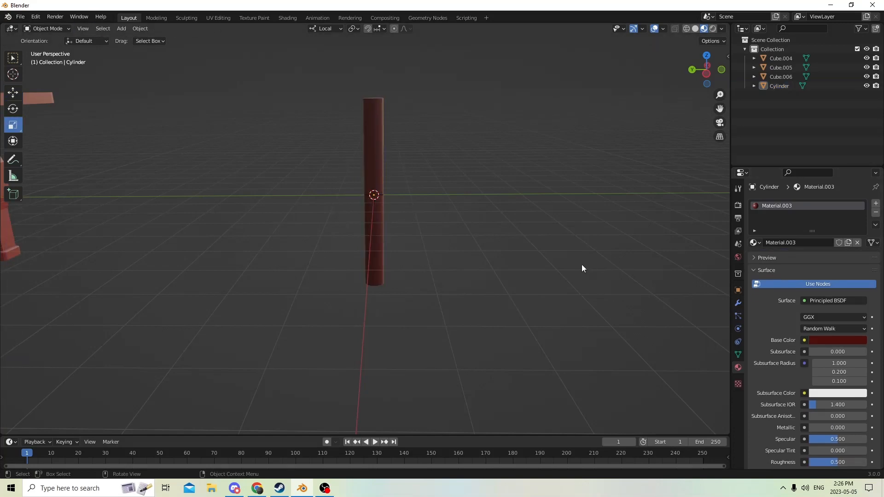
Step: Select the pole, enter Edit Mode, and add an edge loop around its lower half with a slide factor of about 0.405
middle_click_drag(582, 264, 448, 221)
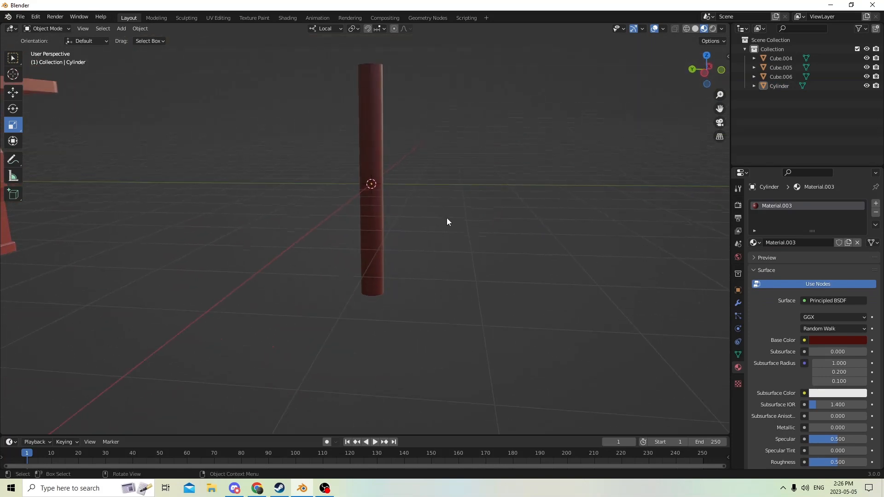
left_click(369, 184)
key("Tab")
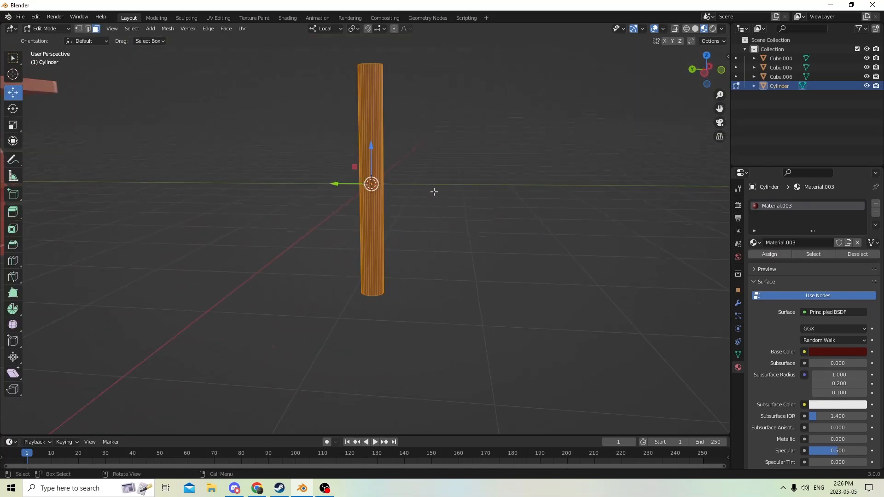
key("alt+a")
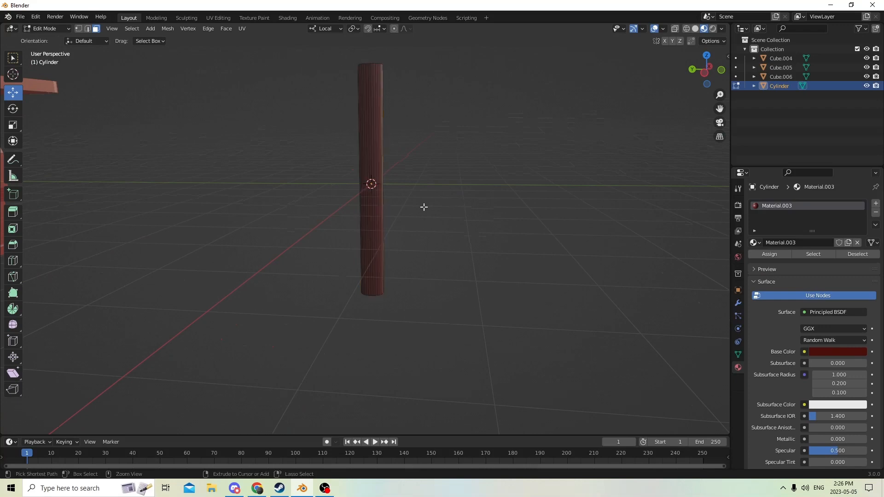
key("ctrl+r")
left_click(368, 192)
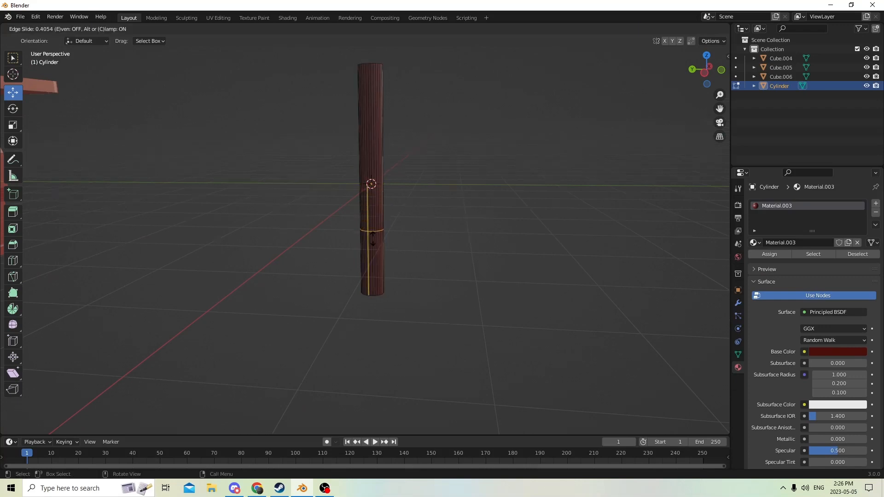
left_click(373, 238)
key("ctrl+r")
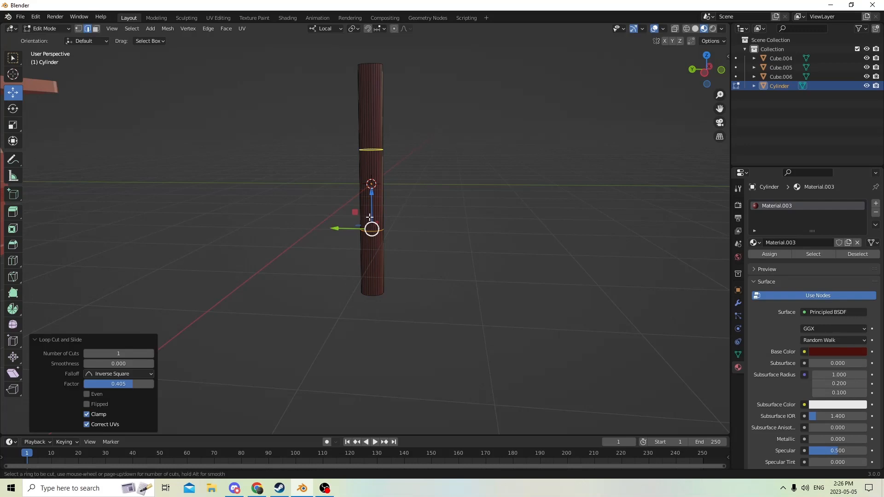
left_click(371, 191)
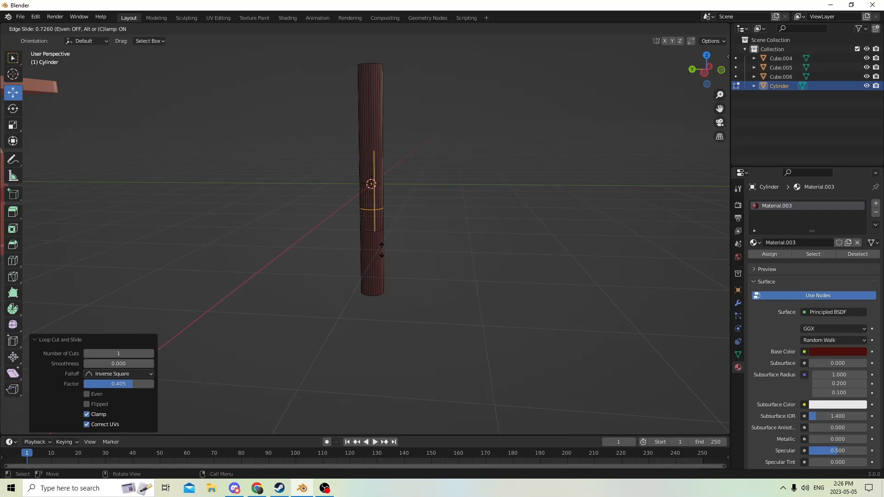
left_click(381, 251)
key("s")
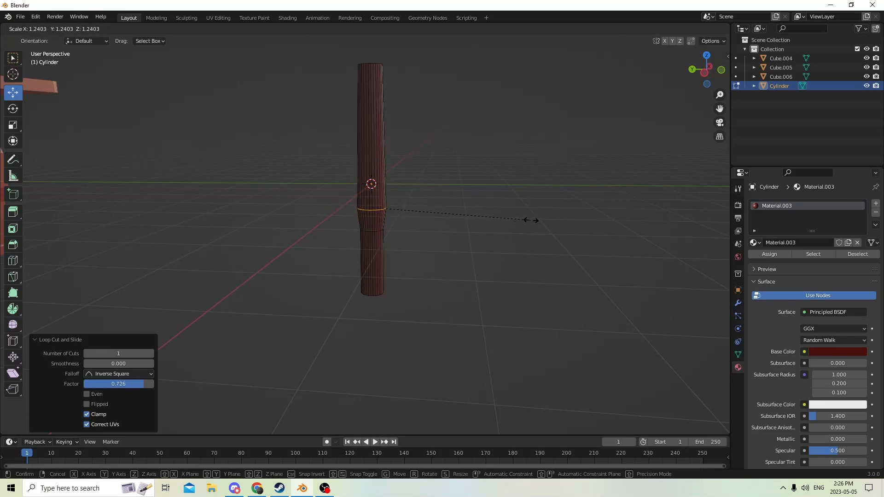
key("Escape")
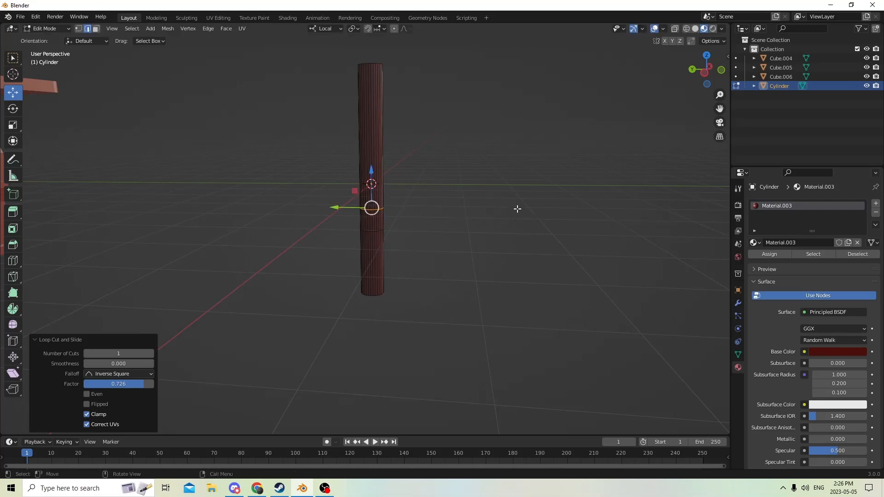
left_click(35, 17)
left_click(46, 28)
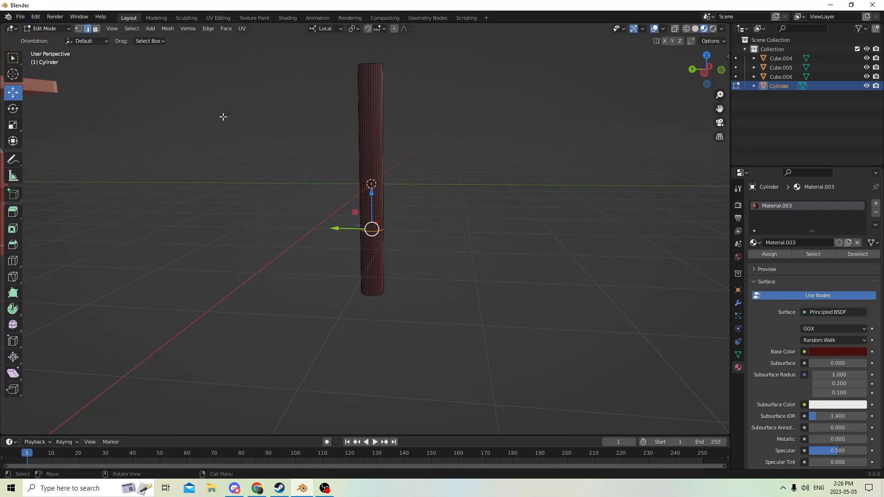
Step: Add an edge loop around the pole about a quarter of the way down from its top end, and deselect it
key("ctrl+r")
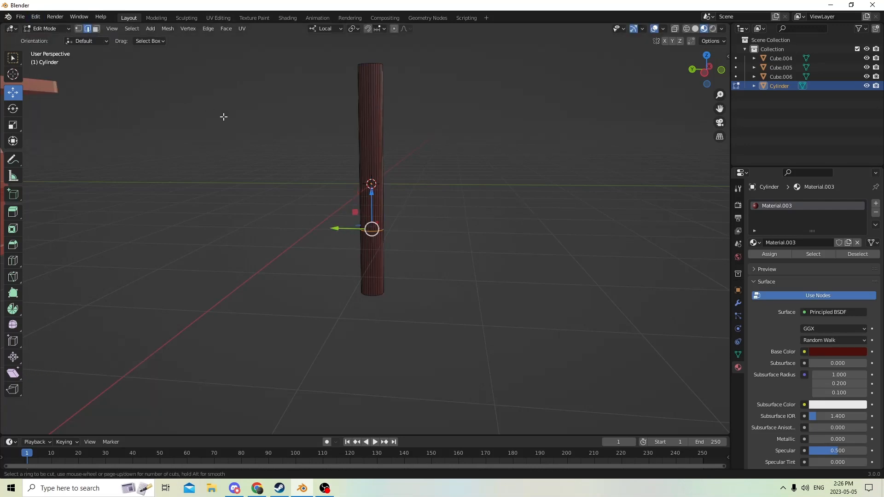
left_click(366, 133)
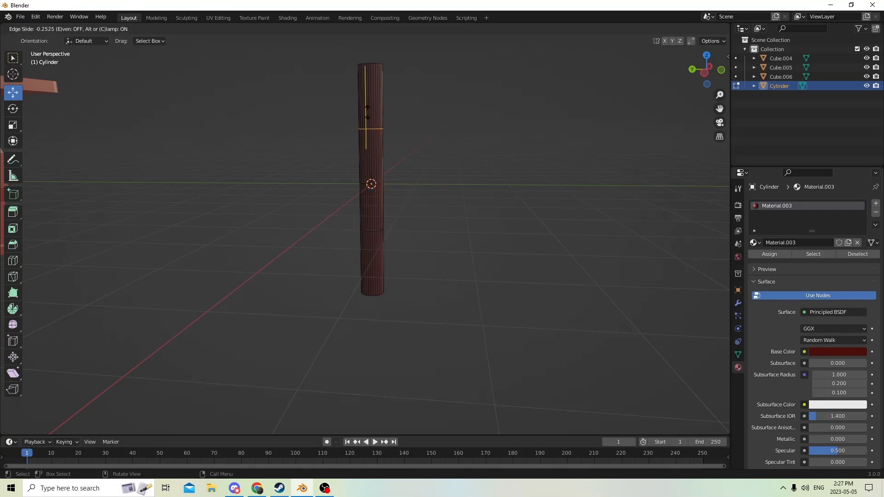
left_click(372, 107)
middle_click_drag(382, 100, 392, 124)
middle_click_drag(368, 152, 372, 170)
left_click(502, 207)
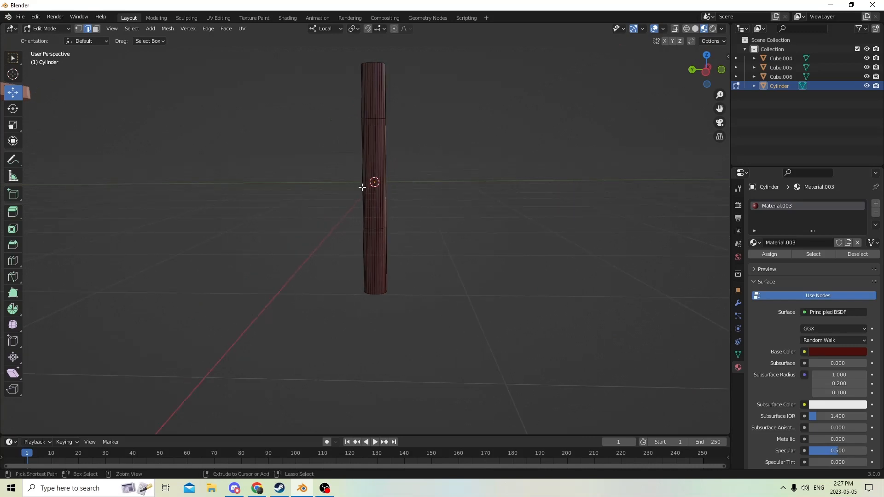
Step: Add an edge loop just below the upper one with a slide factor of about -0.622, and scale it up into a bulge
key("ctrl+r")
left_click(374, 182)
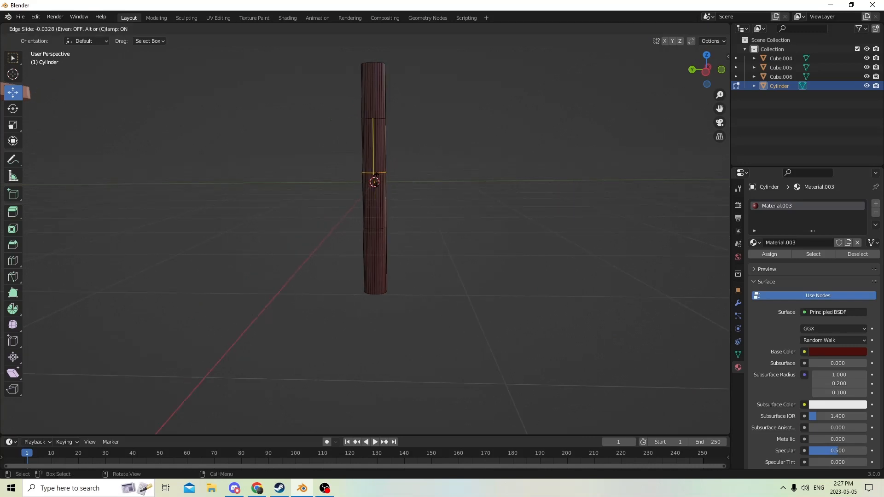
left_click(391, 146)
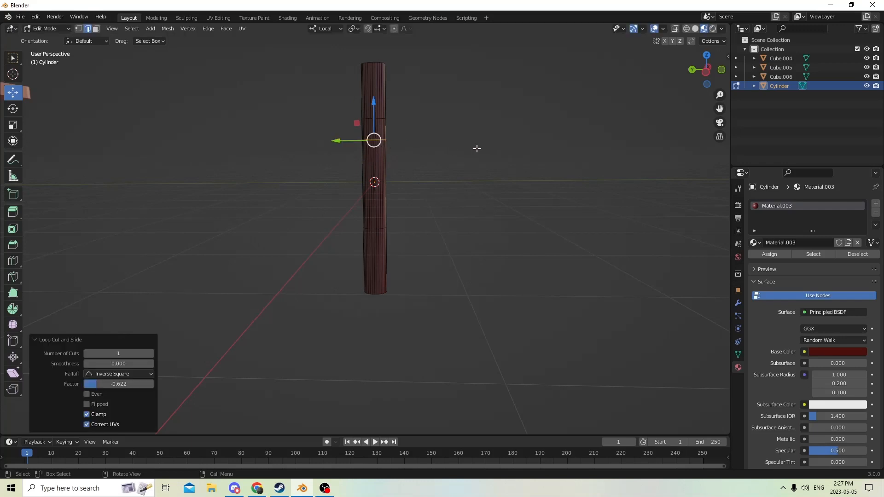
key("s")
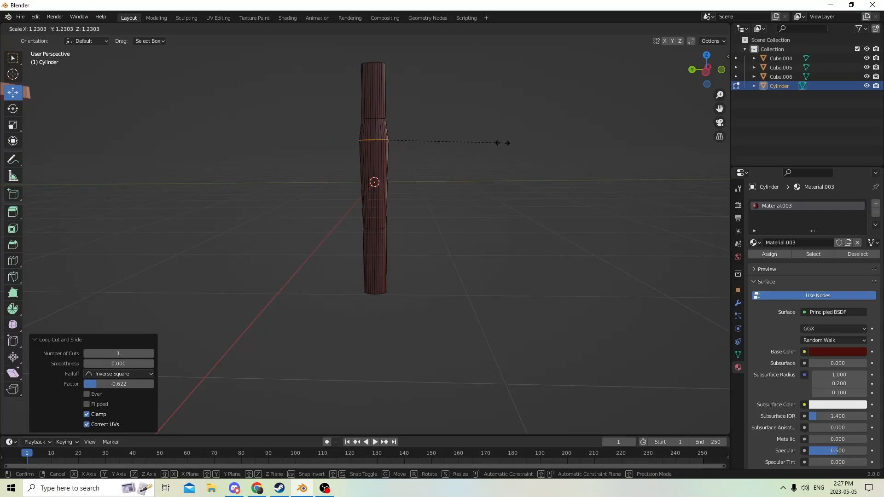
left_click(563, 145)
mouse_move(459, 189)
middle_mouse_down()
mouse_move(506, 182)
mouse_move(467, 201)
mouse_move(446, 174)
mouse_move(379, 198)
mouse_move(460, 170)
mouse_move(468, 138)
mouse_move(473, 184)
mouse_move(462, 172)
middle_mouse_up()
key("Tab")
key("Tab")
Step: Add an edge loop below the bulge with a slide factor of about 0.048, and scale it down into a narrow waist
scroll(408, 224, "up", 1)
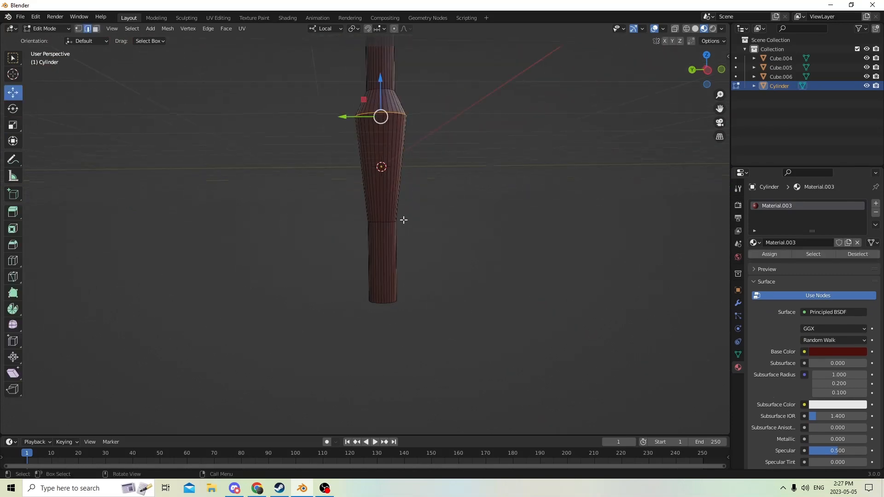
key("ctrl+r")
left_click(374, 191)
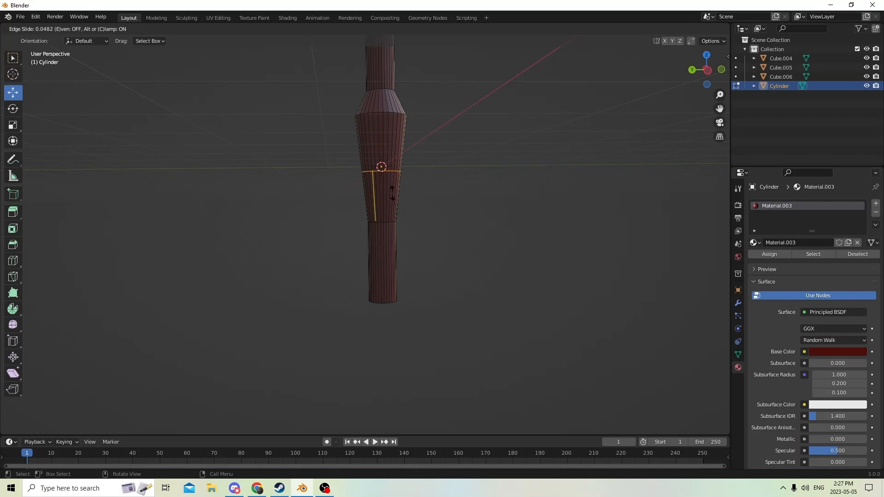
left_click(392, 196)
key("s")
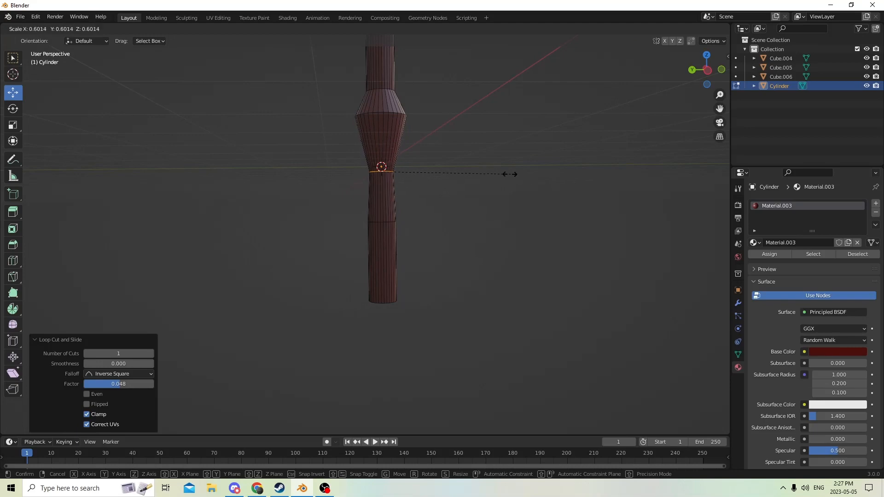
left_click(492, 174)
key("Tab")
middle_click_drag(480, 185, 456, 166)
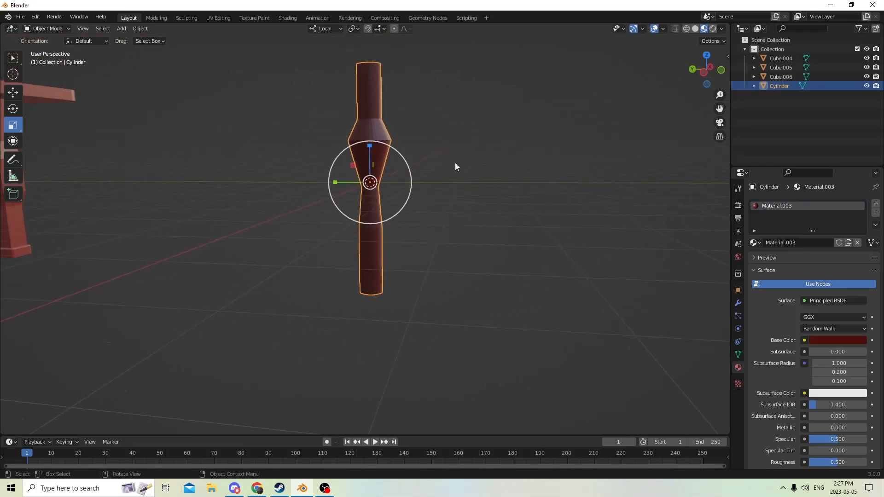
Step: Add an edge loop near the pole's bottom end with a slide factor of about 0.702, and scale it up by about 1.697
left_click_drag(719, 109, 703, 89)
mouse_move(562, 123)
middle_mouse_down()
mouse_move(566, 109)
mouse_move(567, 128)
middle_mouse_up()
middle_click_drag(492, 146, 489, 150)
key("shift+a")
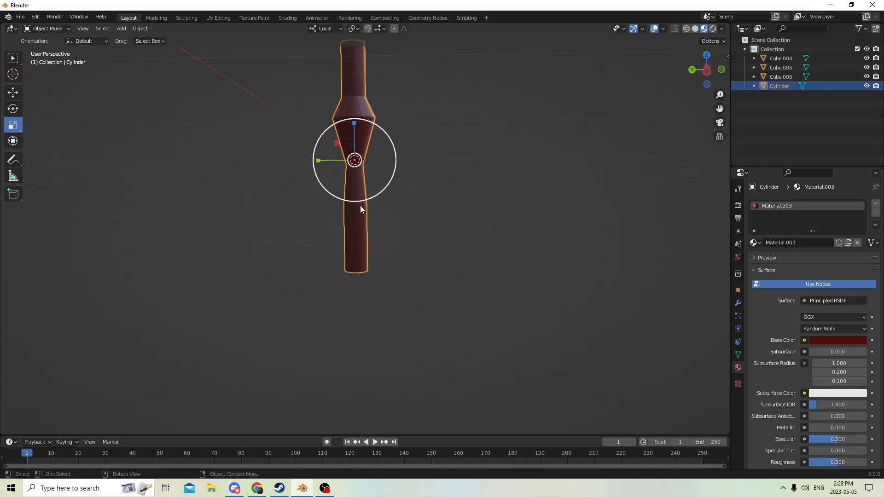
key("Tab")
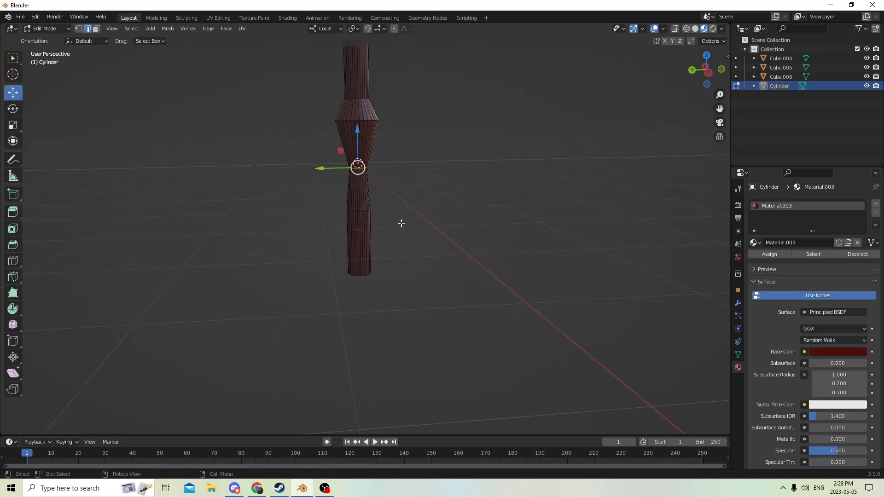
key("ctrl+r")
left_click(364, 247)
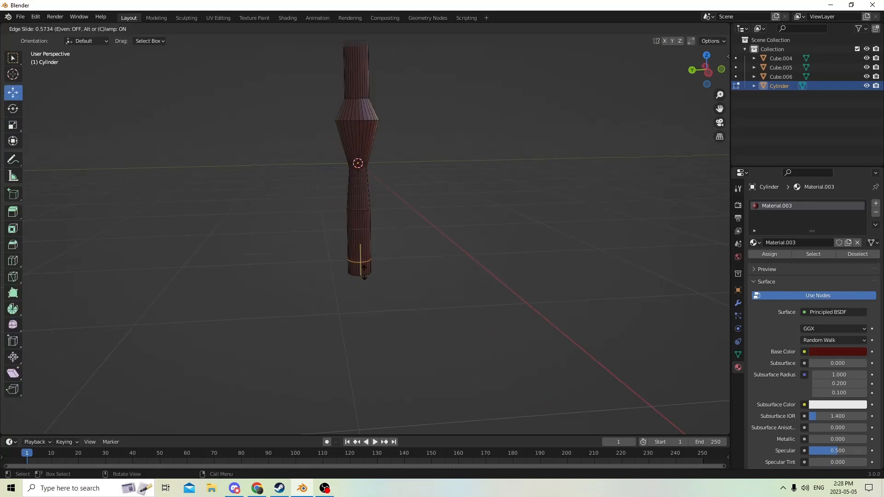
left_click(364, 275)
scroll(350, 246, "up", 2)
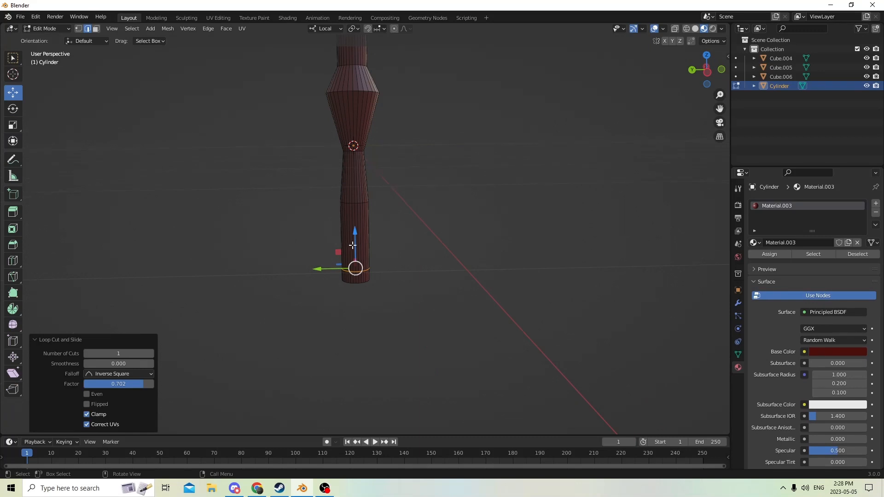
key("s")
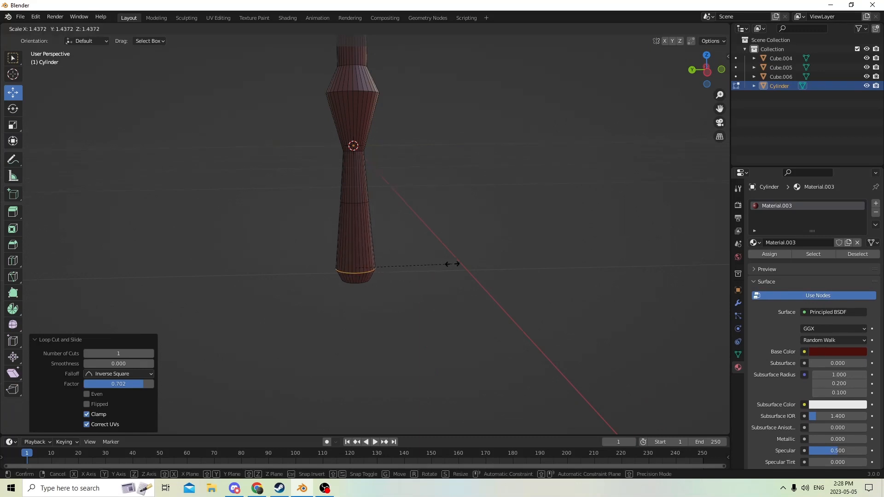
left_click(464, 263)
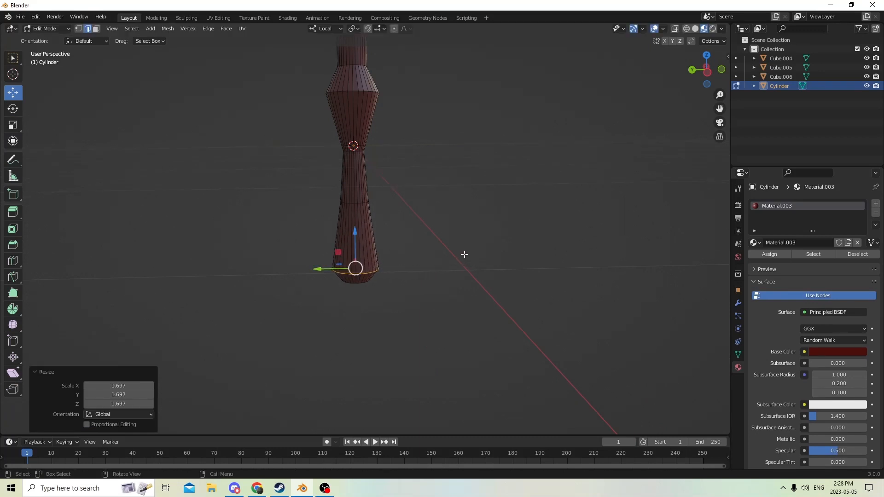
key("Tab")
Step: Stretch the whole shaped pole slightly along its local Z axis
scroll(444, 220, "down", 3)
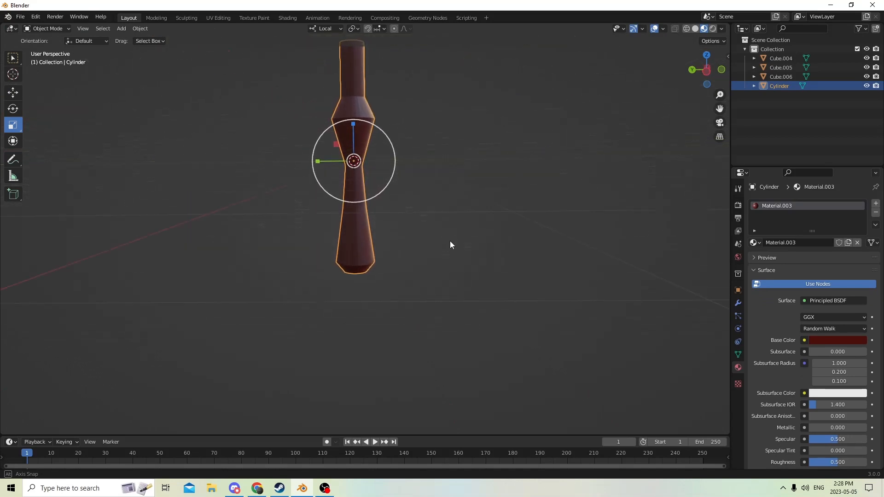
middle_click_drag(451, 243, 450, 232)
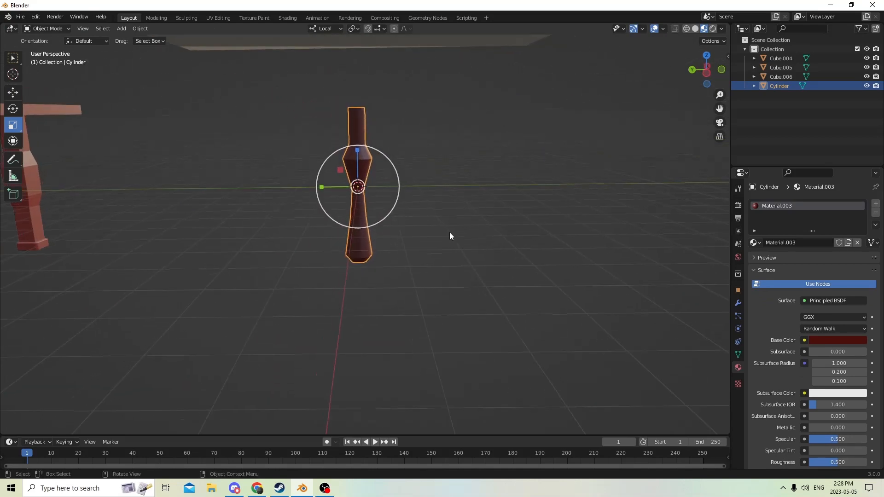
left_click_drag(356, 150, 356, 143)
middle_click_drag(356, 142, 462, 177)
key("Tab")
key("Tab")
Step: Move the pole along its local X and Y axes to about X -0.026 m and Y 0.049 m
left_click(13, 97)
scroll(226, 185, "up", 5)
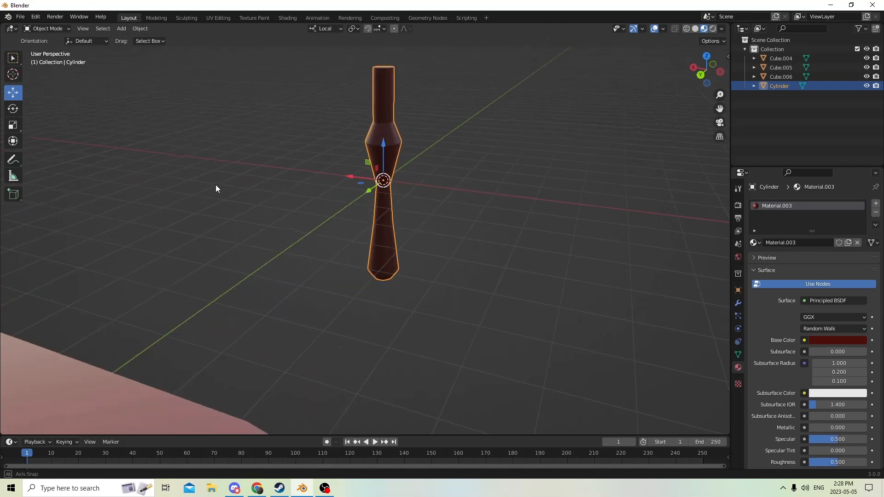
left_click_drag(354, 190, 444, 192)
middle_click_drag(445, 192, 391, 174)
left_click_drag(328, 213, 159, 211)
middle_click_drag(159, 212, 183, 216)
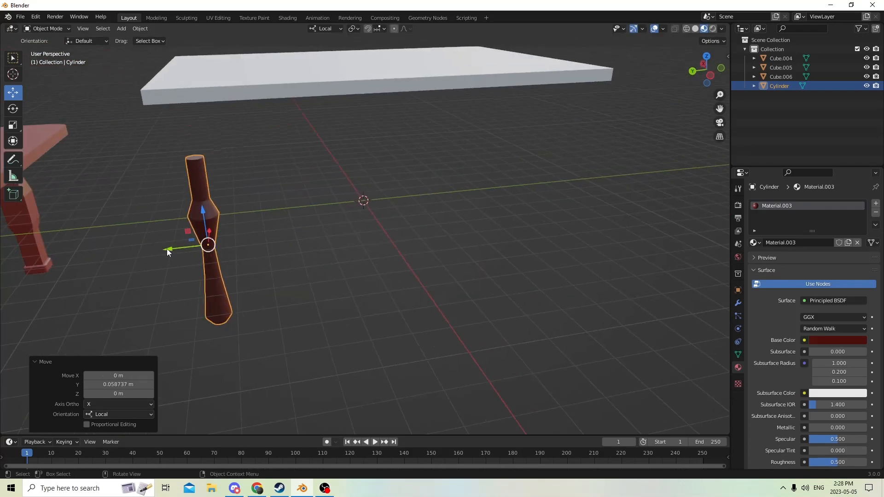
key("g")
key("y")
left_click(200, 249)
middle_click_drag(198, 245, 174, 233)
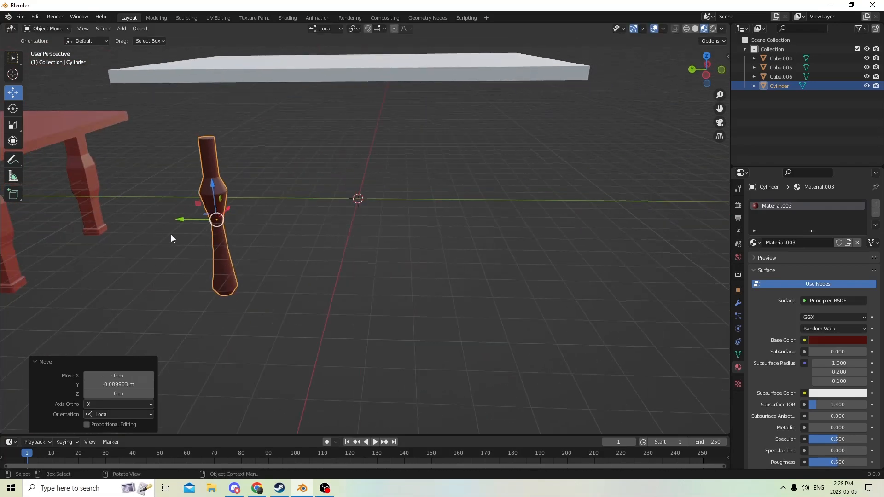
Step: Duplicate the shaped pole, leaving the copy at the same position as the original
key("shift+d")
right_click(287, 204)
middle_click_drag(287, 204, 324, 213)
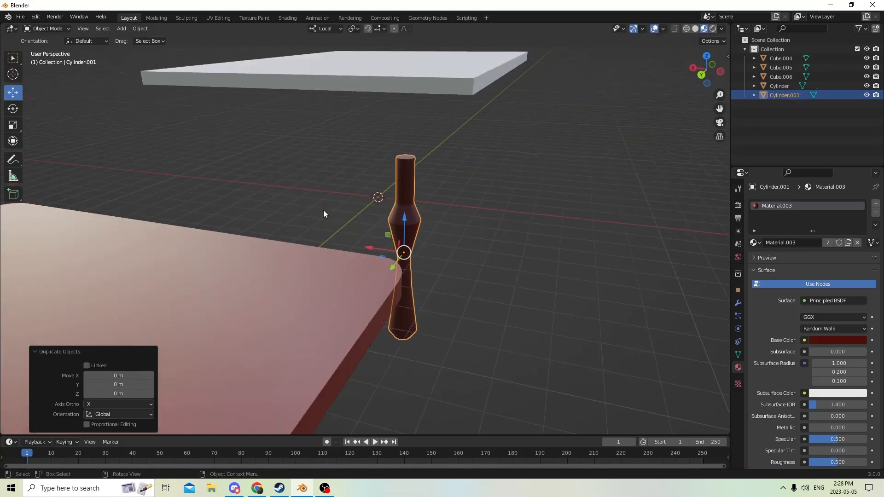
Step: Set the duplicated leg's X location to 0.026138 m so it mirrors the original across the table's width
left_click(738, 291)
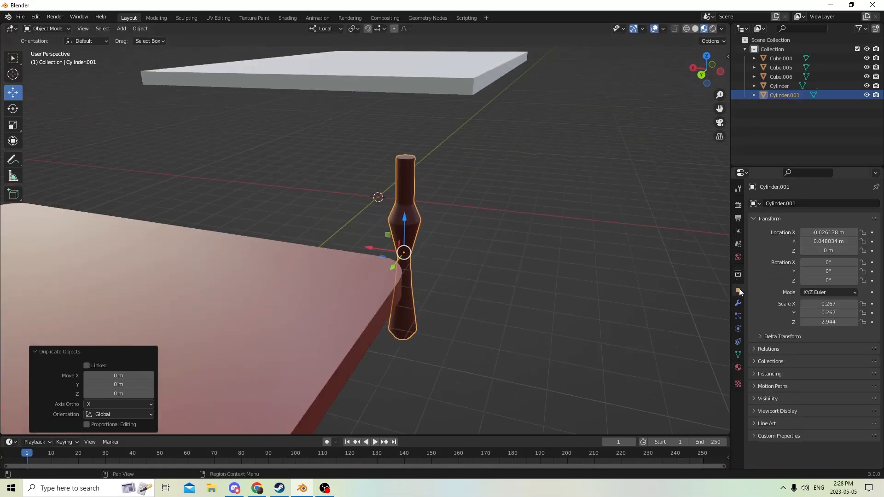
middle_click_drag(628, 255, 579, 242)
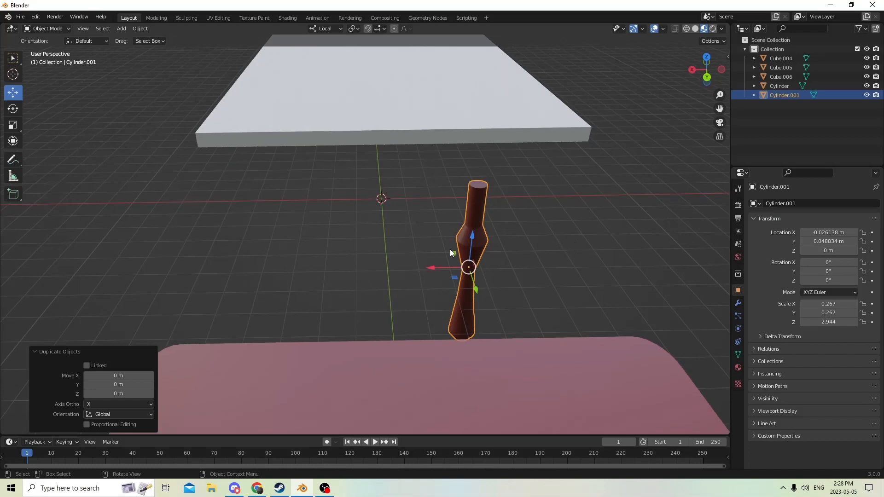
key("g")
left_click(407, 268)
middle_click_drag(662, 239, 740, 220)
double_click(813, 233)
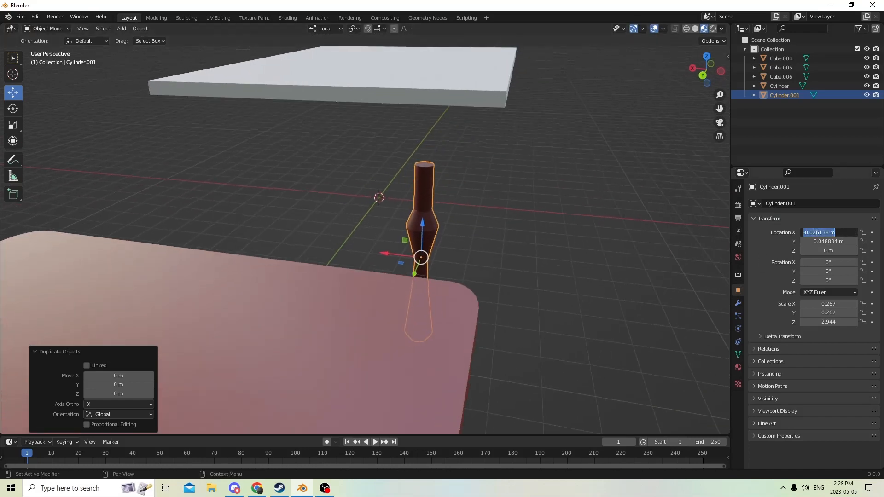
left_click(807, 233)
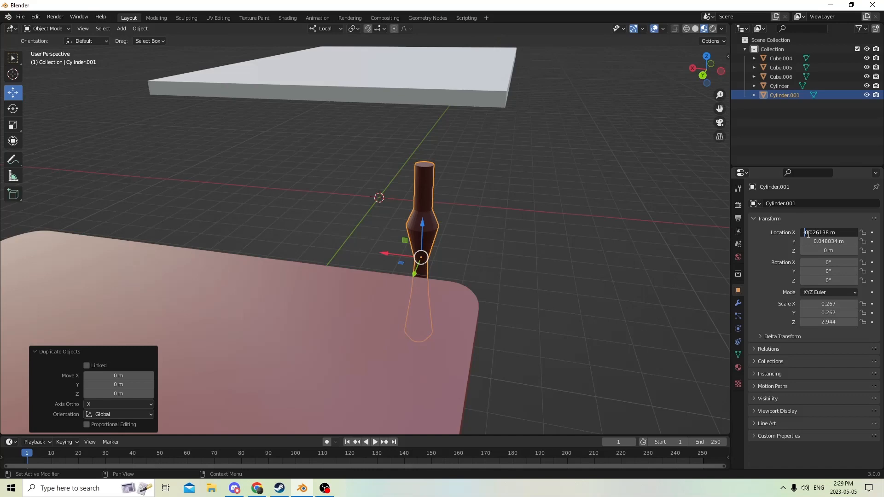
key("Return")
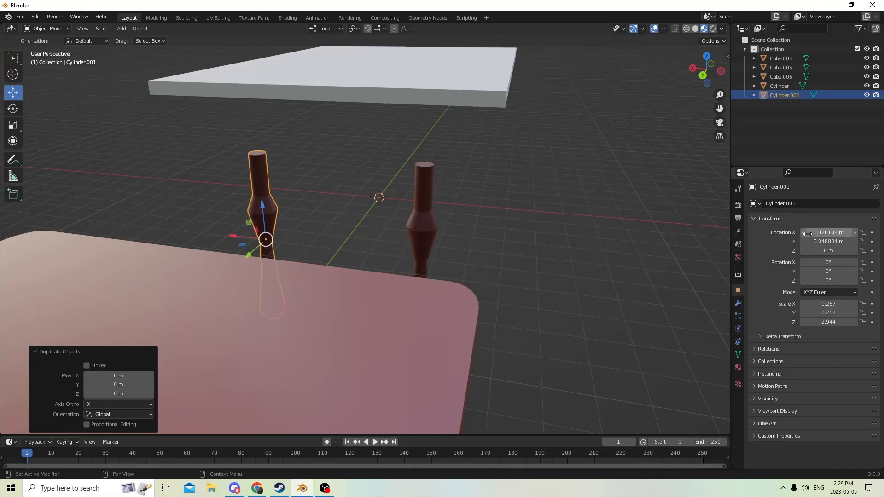
Step: Duplicate the original leg in place and set the copy's Y location to -0.048834 m
middle_click_drag(560, 250, 360, 247)
left_click(324, 248)
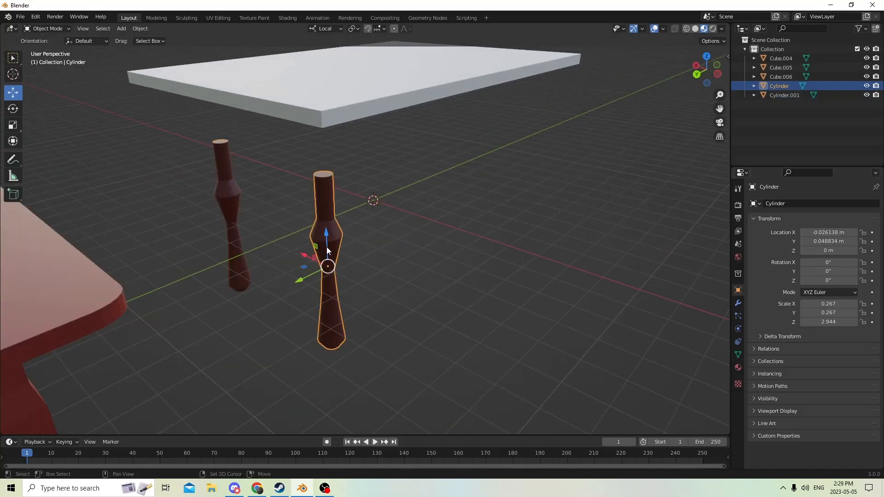
key("shift+d")
right_click(397, 222)
middle_click_drag(397, 222, 338, 233)
scroll(336, 236, "up", 1)
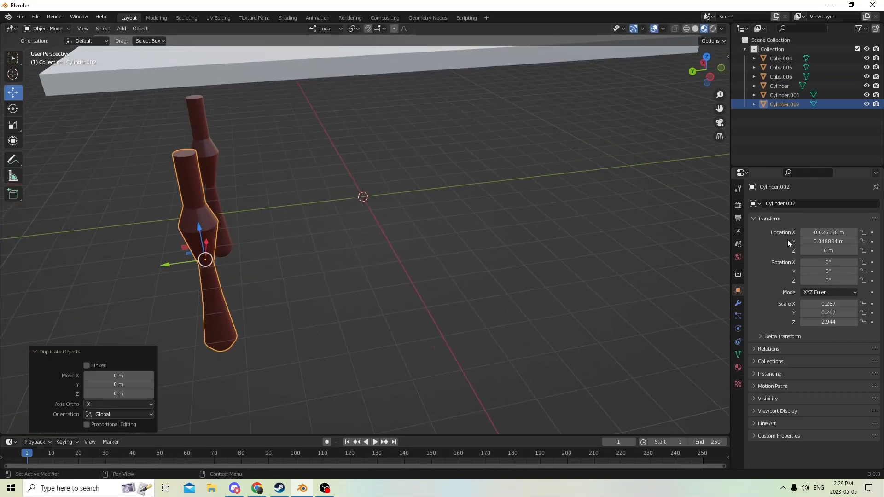
left_click(805, 240)
left_click(805, 241)
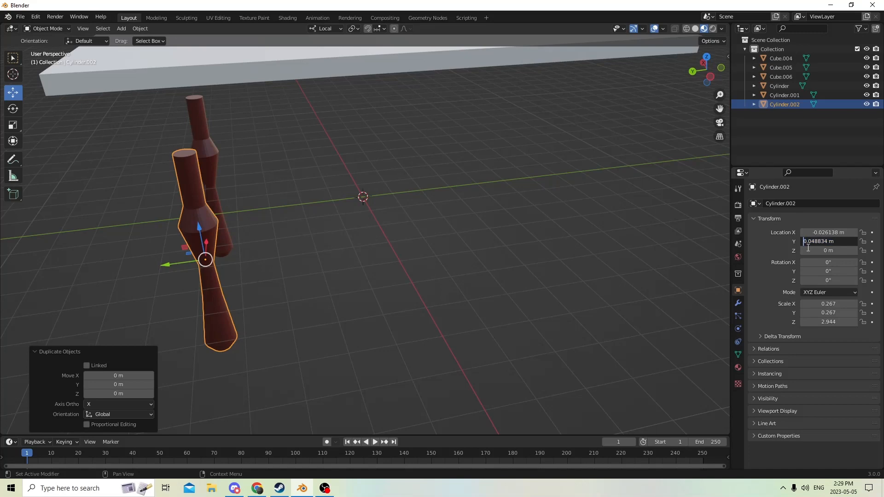
type("-")
key("Return")
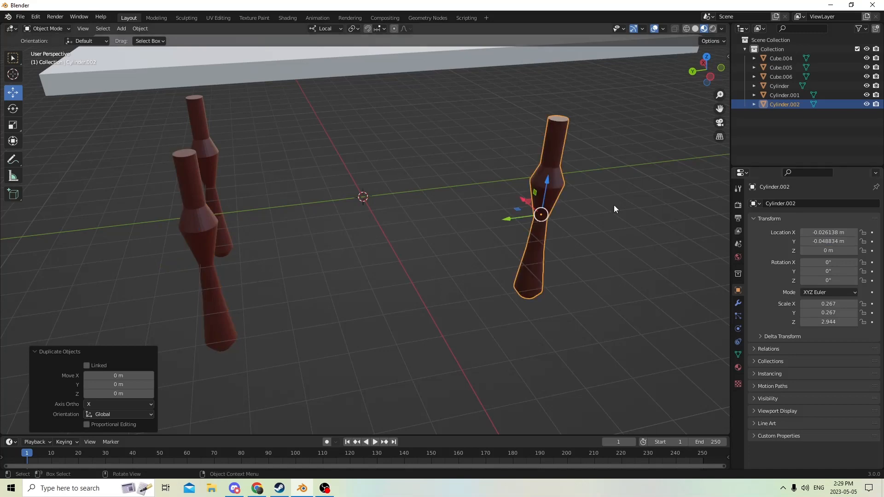
Step: Duplicate the leg at positive X and Y, leaving the copy at the same position
middle_click_drag(614, 205, 312, 191)
left_click(200, 167)
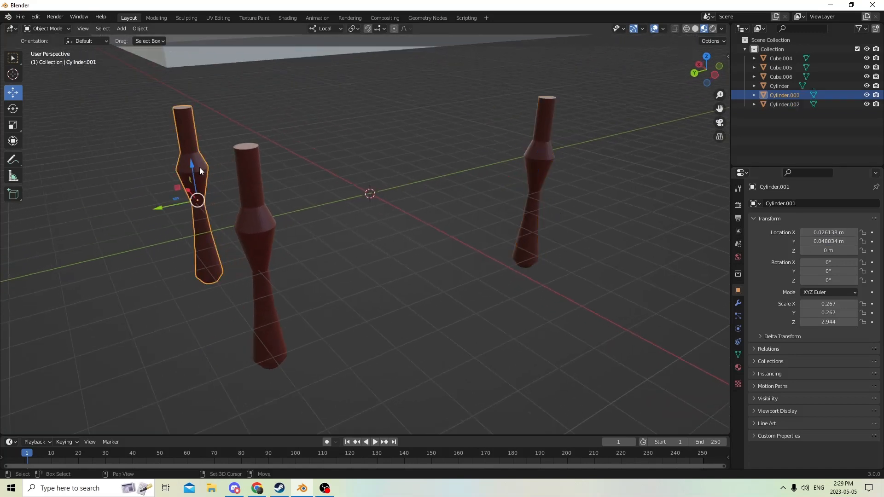
key("shift+d")
right_click(280, 140)
middle_click_drag(279, 143, 402, 189)
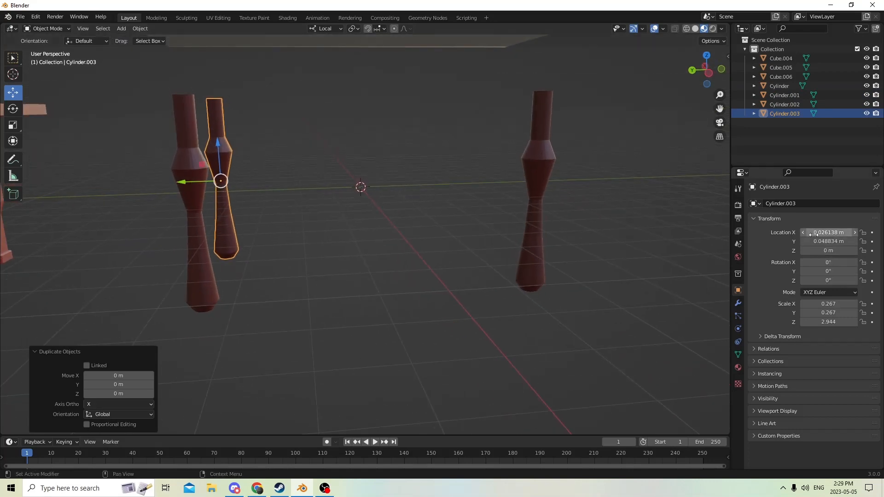
middle_click_drag(571, 228, 557, 222)
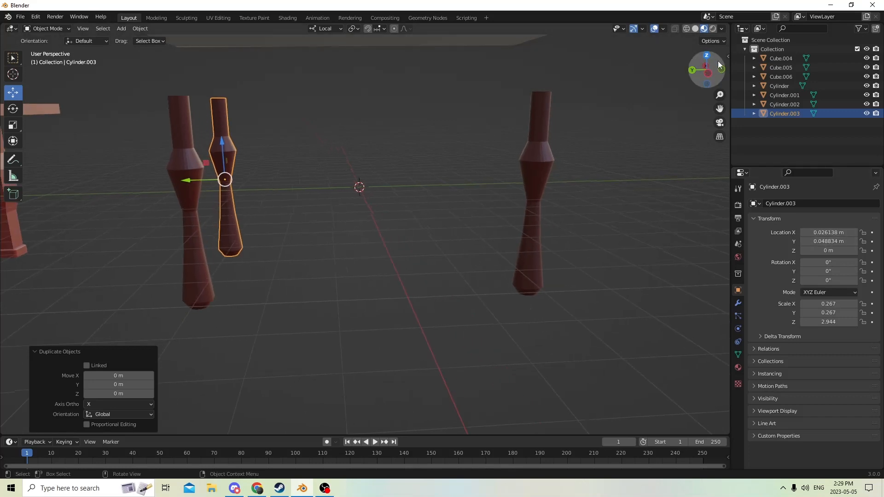
Step: Duplicate the selected leg once more in place and set this copy's Y location to -0.048834 m for the fourth corner
middle_click_drag(438, 112, 455, 115)
key("shift+d")
key("Escape")
middle_click_drag(546, 87, 502, 117)
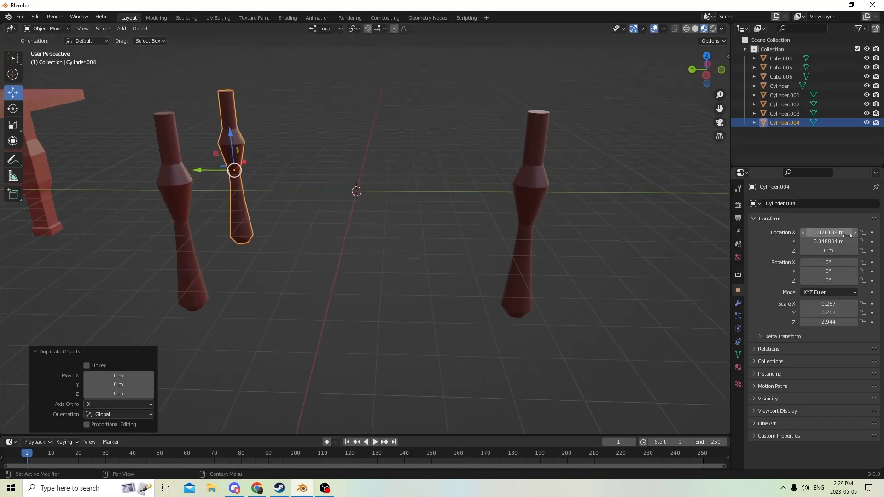
left_click_drag(200, 167, 228, 169)
right_click(228, 169)
left_click(809, 240)
left_click(803, 242)
type("-")
key("Return")
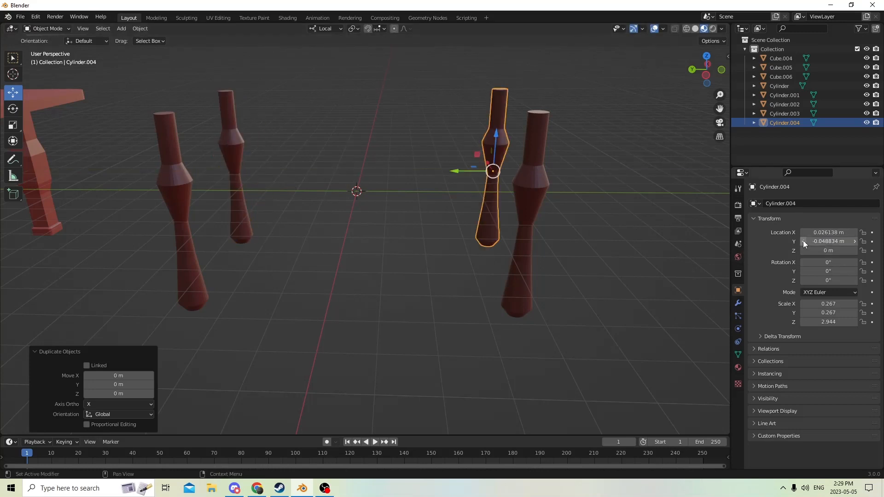
Step: Lower the white tabletop onto the four turned legs, to a Z location of about 0.0297 m
scroll(488, 190, "down", 3)
scroll(490, 182, "up", 4)
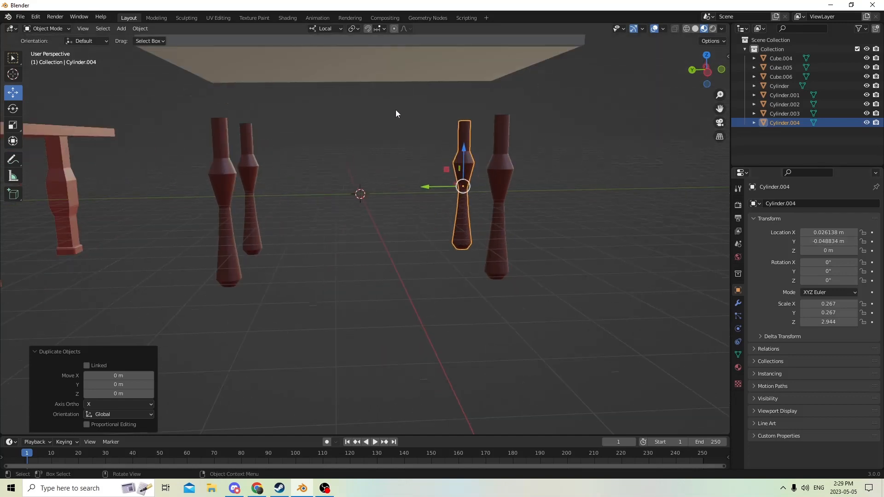
scroll(396, 114, "down", 2)
left_click(422, 87)
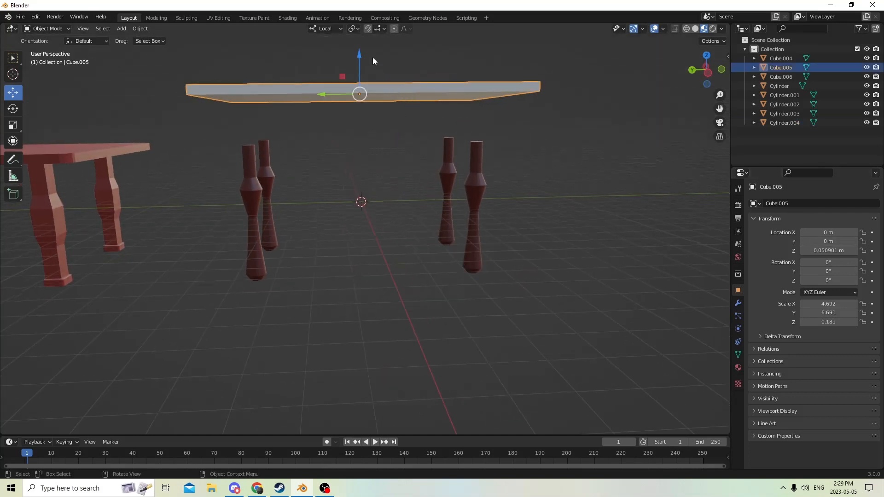
left_click_drag(358, 57, 363, 103)
mouse_move(363, 104)
middle_mouse_down()
mouse_move(376, 136)
mouse_move(336, 124)
mouse_move(302, 128)
mouse_move(284, 115)
mouse_move(282, 124)
mouse_move(372, 86)
mouse_move(367, 134)
mouse_move(344, 121)
mouse_move(348, 146)
mouse_move(360, 103)
middle_mouse_up()
Step: Inset the white tabletop's upper face in Edit Mode with a thickness of about 0.0002 m
key("Tab")
left_click_drag(720, 108, 710, 150)
left_click(484, 138)
middle_click_drag(484, 137, 471, 118)
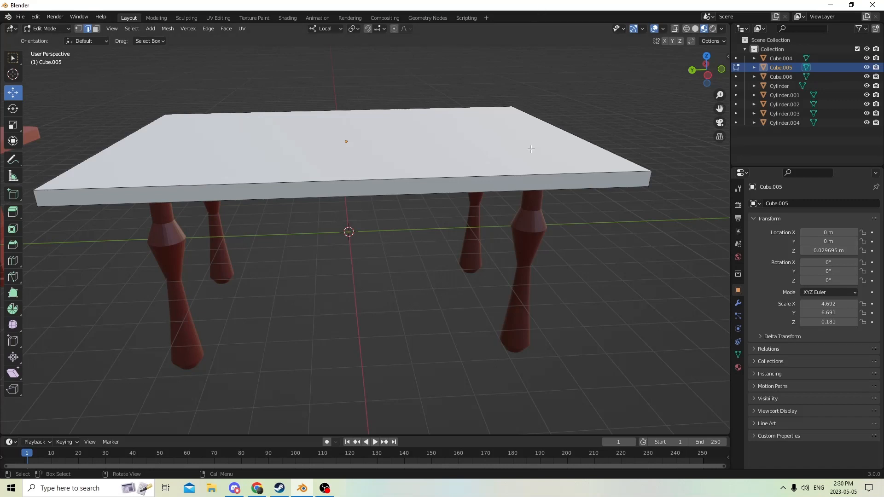
left_click(96, 29)
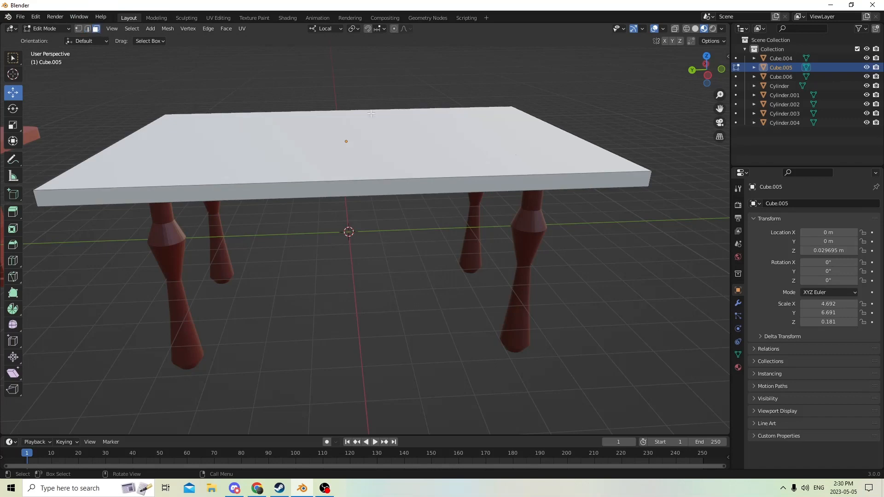
left_click(553, 129)
middle_click_drag(553, 130, 588, 144)
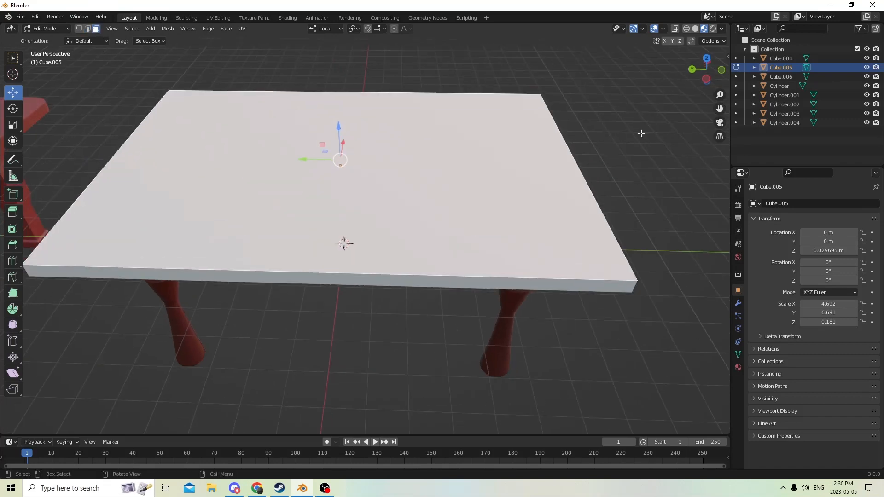
key("i")
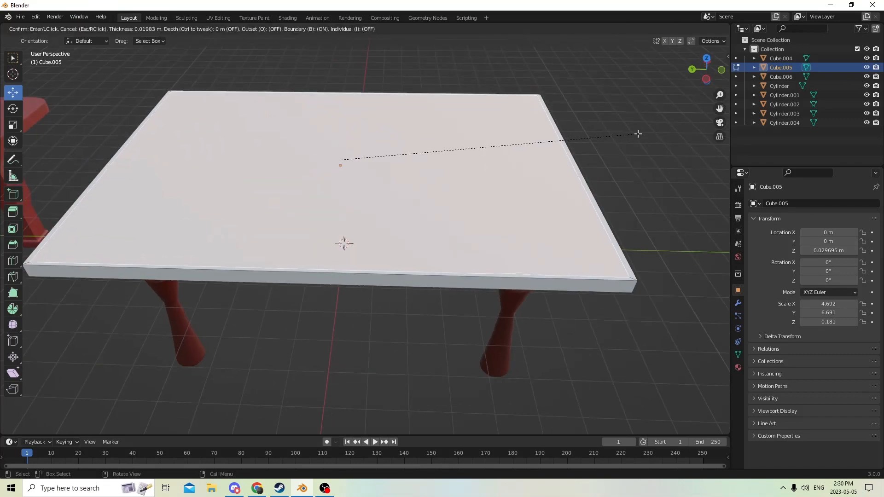
left_click(638, 134)
middle_click_drag(638, 134, 378, 145)
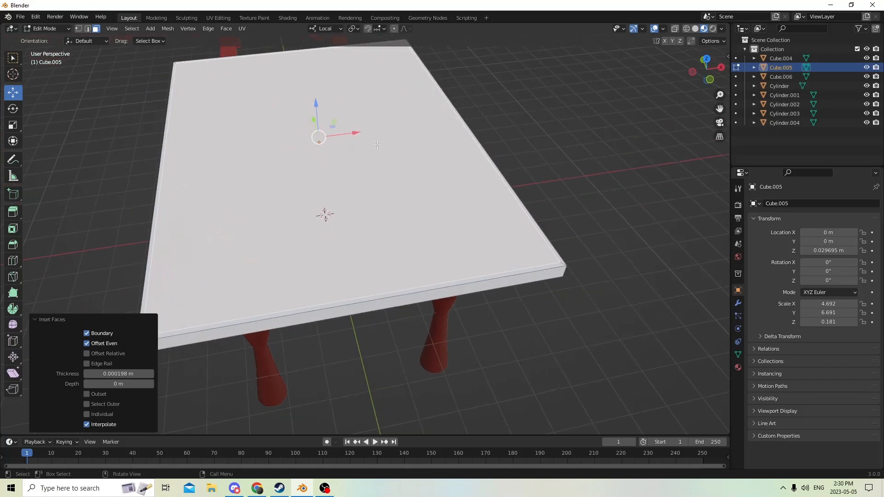
middle_click_drag(289, 298, 373, 307)
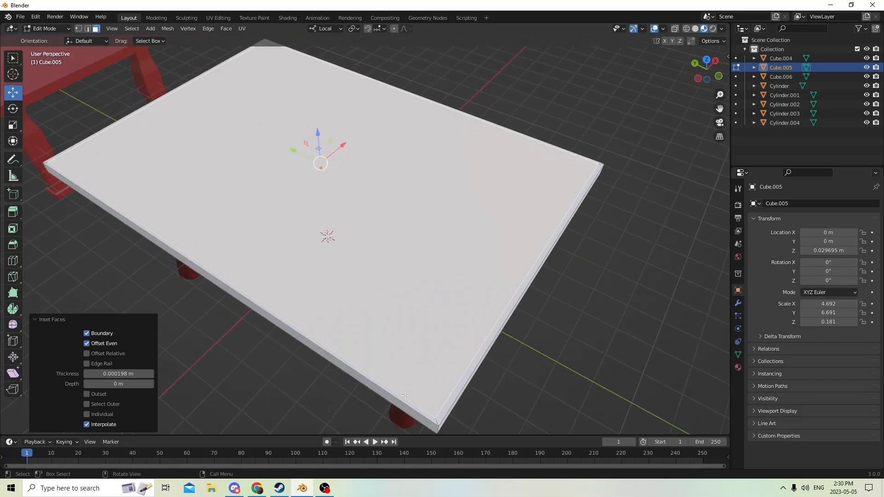
Step: Scale the tabletop's inset face along its local X axis by about 0.989 to even out the border
left_click(12, 125)
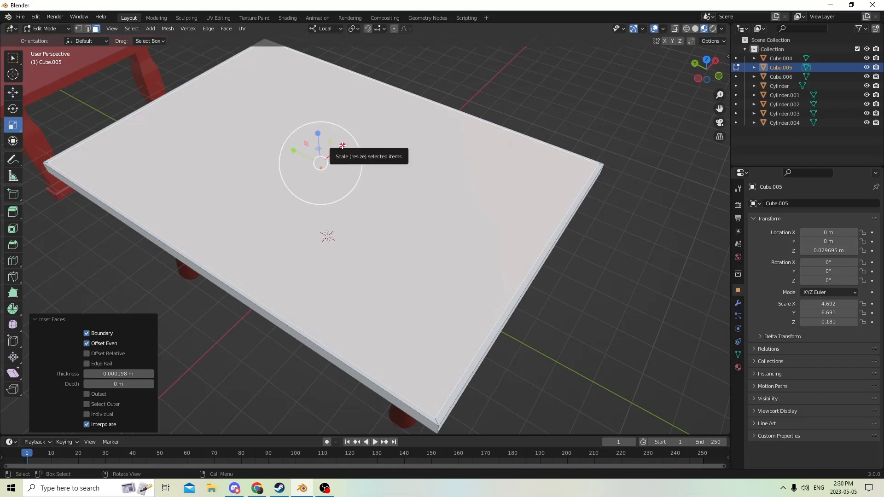
left_click_drag(343, 145, 346, 149)
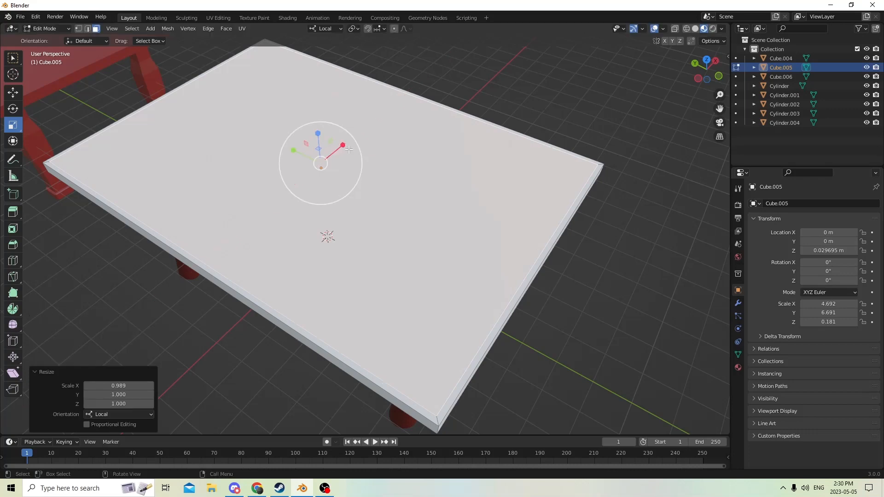
middle_click_drag(346, 149, 630, 150)
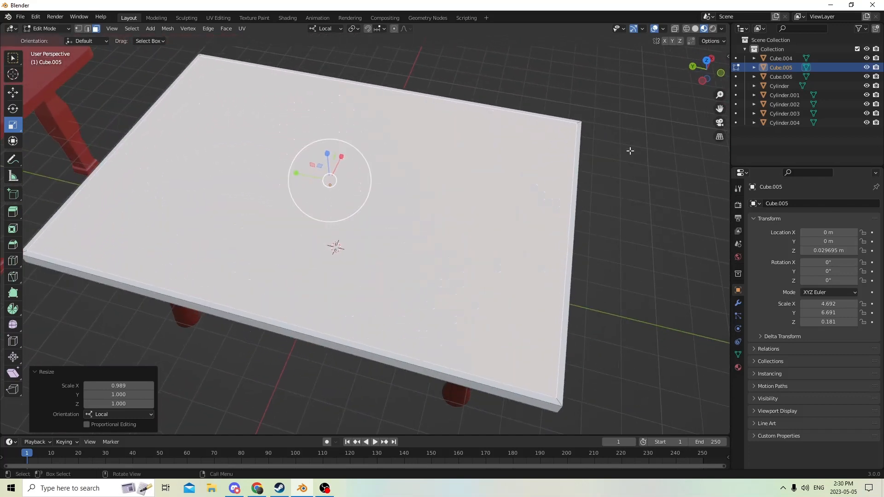
Step: Inset the tabletop's inner face again by about 0.00028 m and lower it about 0.0006 m along local Z
key("i")
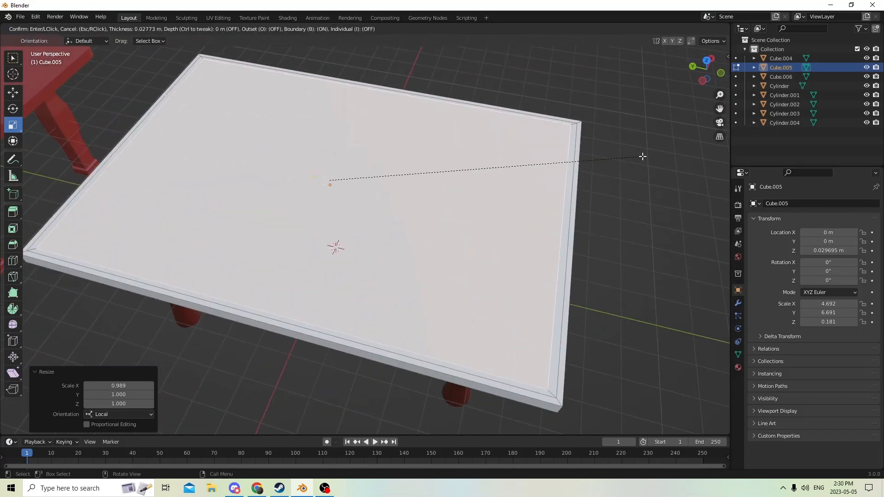
left_click(643, 156)
middle_click_drag(555, 137, 316, 62)
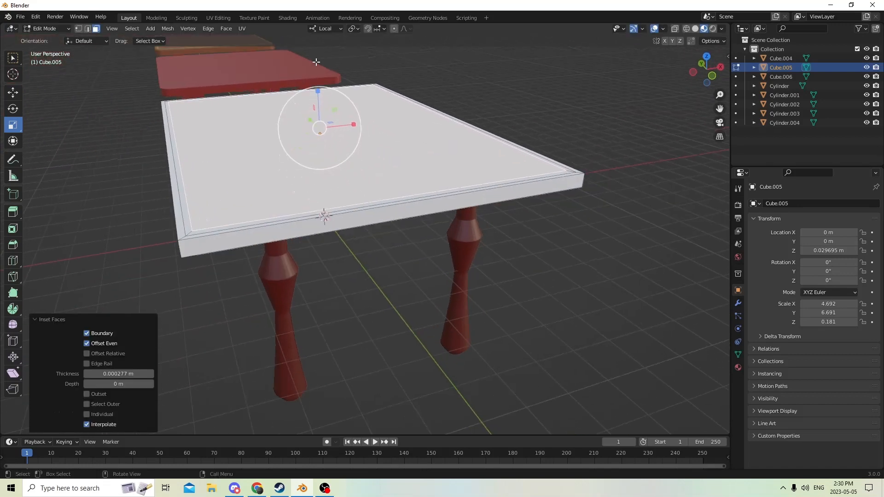
left_click(13, 93)
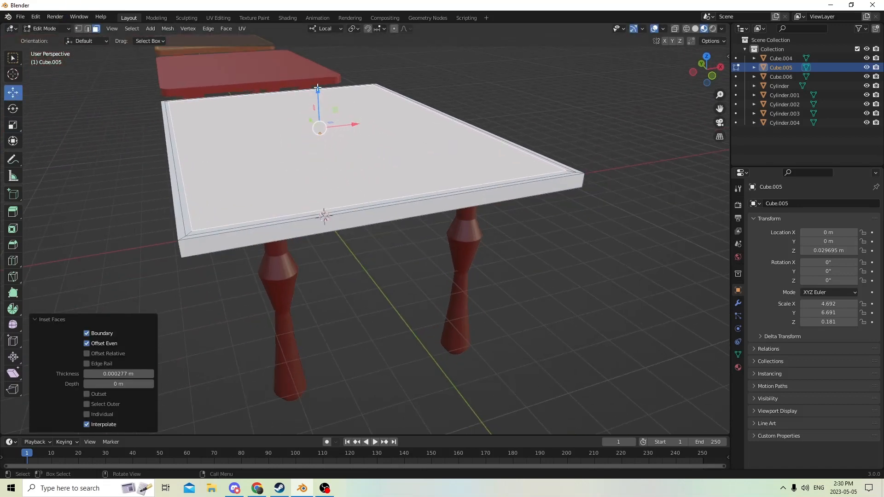
left_click_drag(318, 89, 318, 91)
middle_click_drag(318, 91, 480, 98)
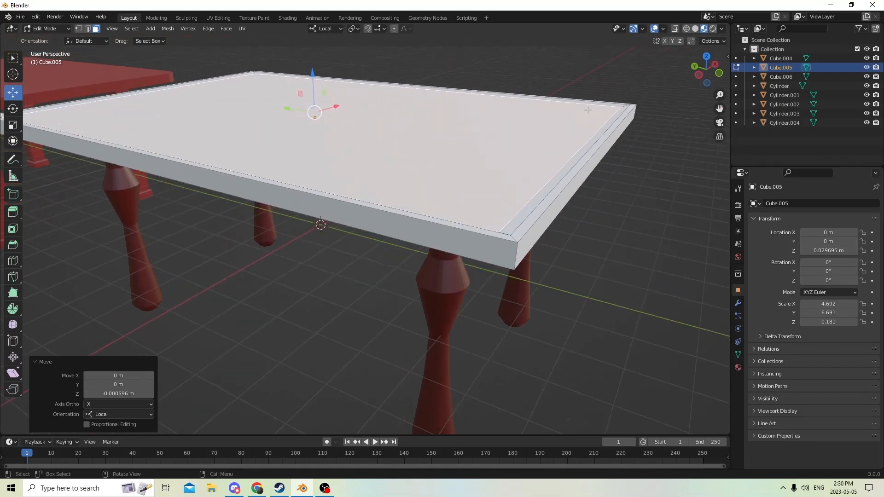
Step: Inset the lowered face by about 0.00021 m and raise the new inner face about 0.0009 m along local Z
middle_click_drag(588, 109, 654, 91)
key("i")
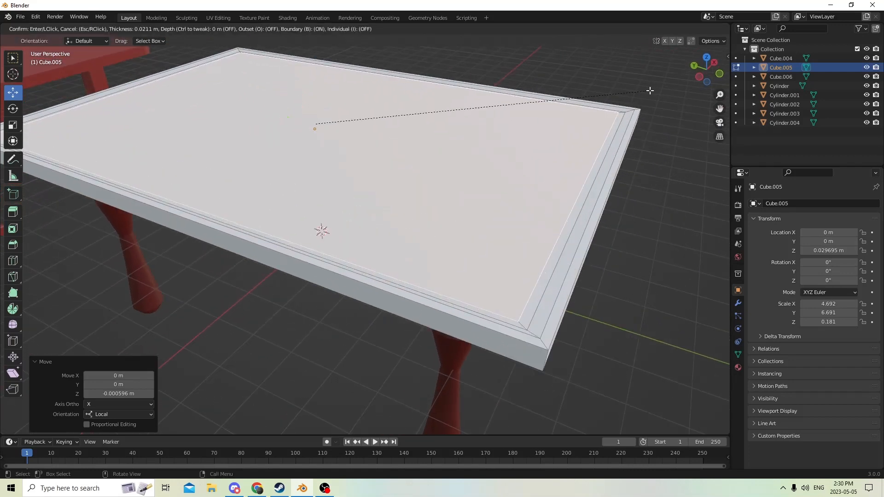
left_click(644, 91)
middle_click_drag(412, 85, 405, 77)
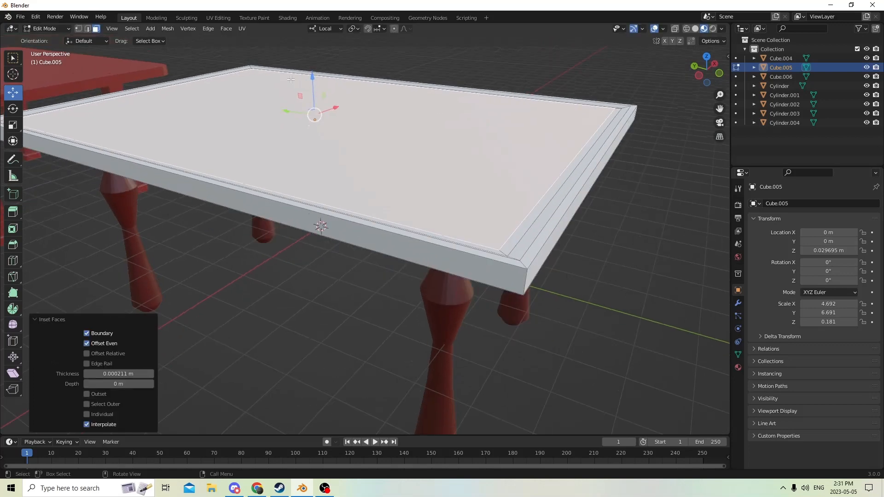
left_click_drag(311, 76, 313, 71)
middle_click_drag(313, 70, 250, 70)
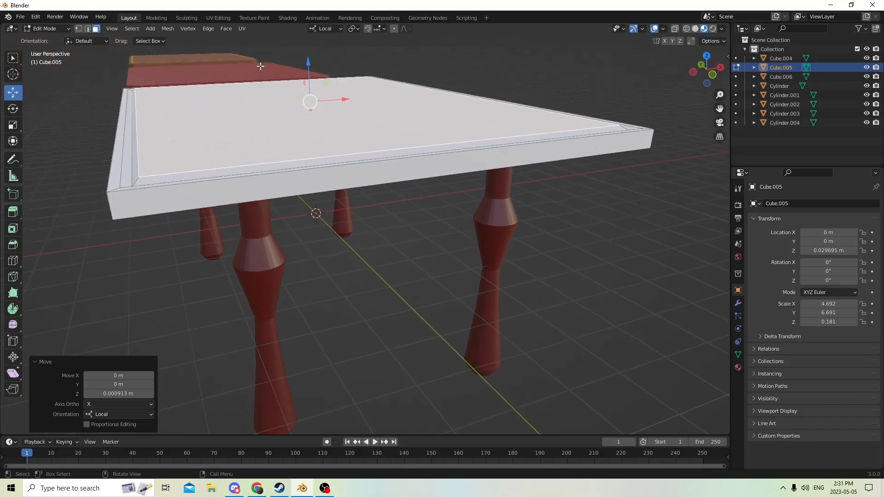
Step: Return to Object Mode and examine the tabletop's groove and raised centre panel from several angles
key("Tab")
middle_click_drag(346, 63, 420, 107)
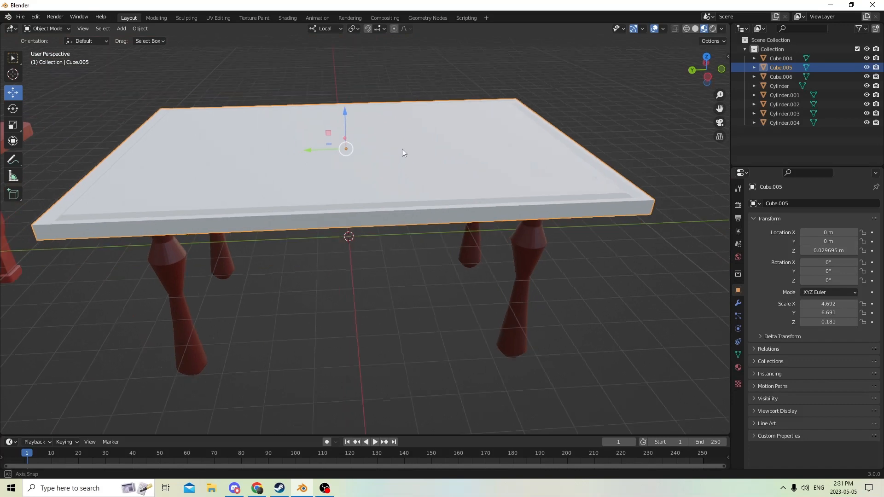
key("Tab")
middle_click_drag(402, 148, 268, 143)
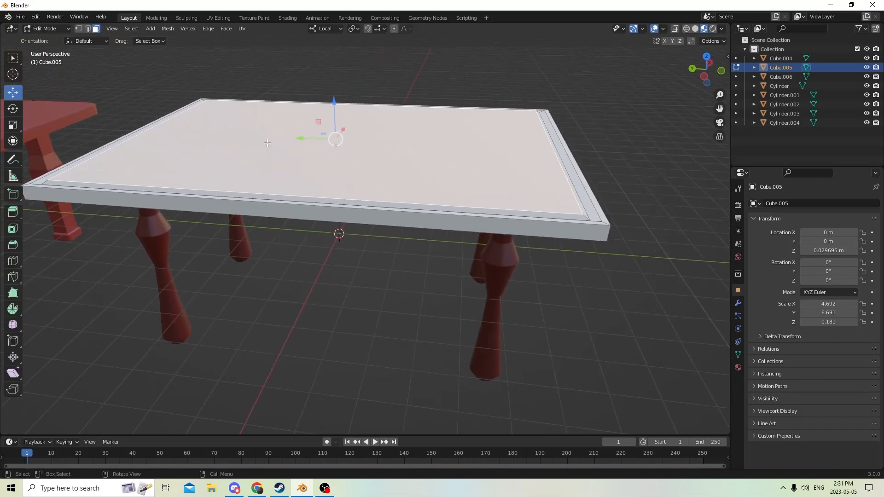
middle_click_drag(326, 159, 368, 162)
key("Tab")
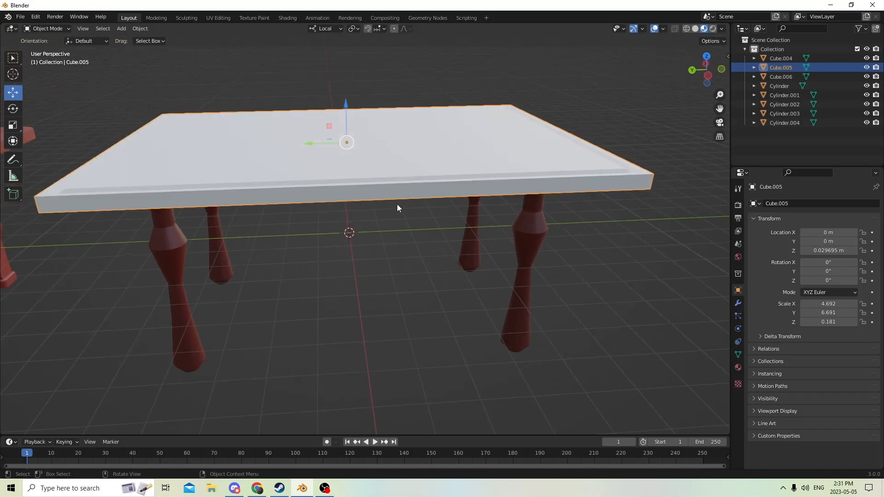
Step: Change the tabletop material's base colour from white to a dark red matching the legs, then return to Object Mode
left_click(631, 132)
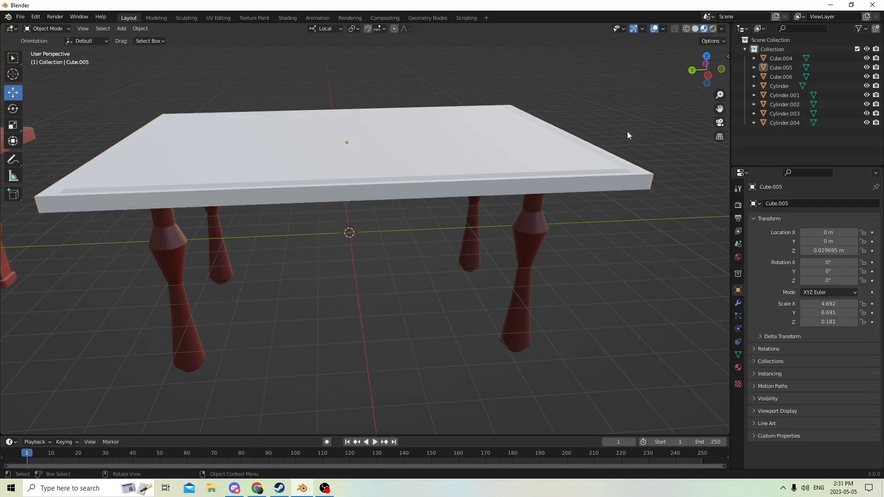
left_click(473, 154)
key("Tab")
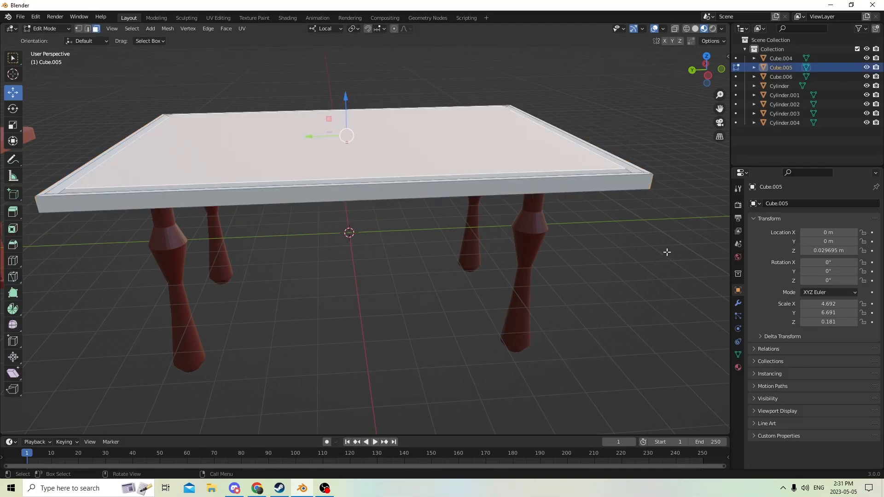
middle_click_drag(655, 247, 659, 210)
left_click(738, 368)
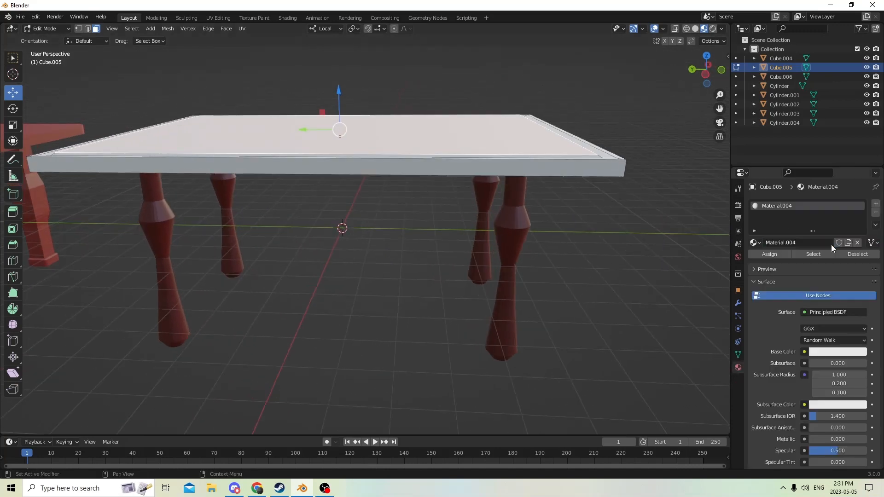
left_click(825, 352)
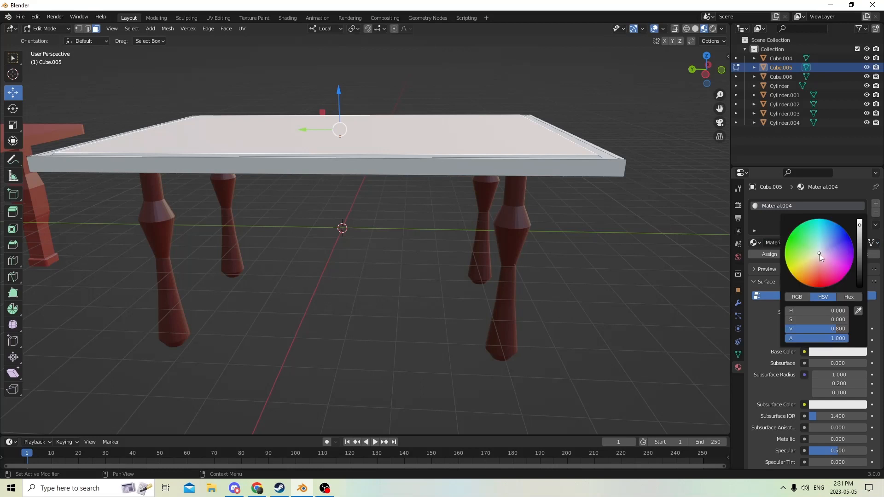
left_click(819, 278)
left_click_drag(863, 230, 861, 264)
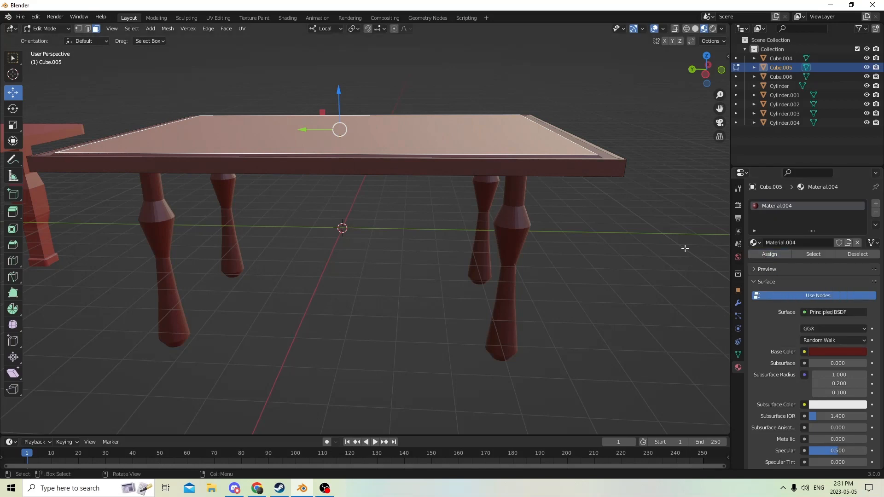
middle_click_drag(638, 237, 606, 221)
key("Tab")
middle_click_drag(443, 184, 452, 191)
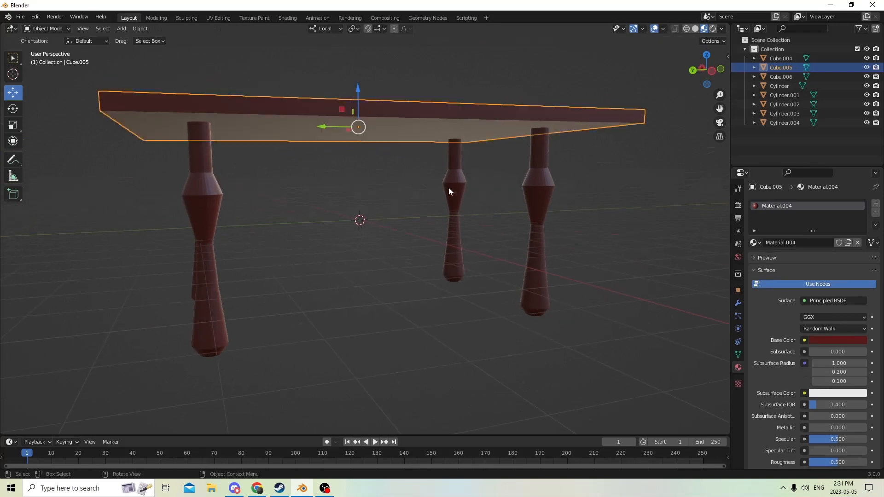
left_click(452, 191)
left_click(528, 193, "shift")
middle_click_drag(225, 171, 269, 175)
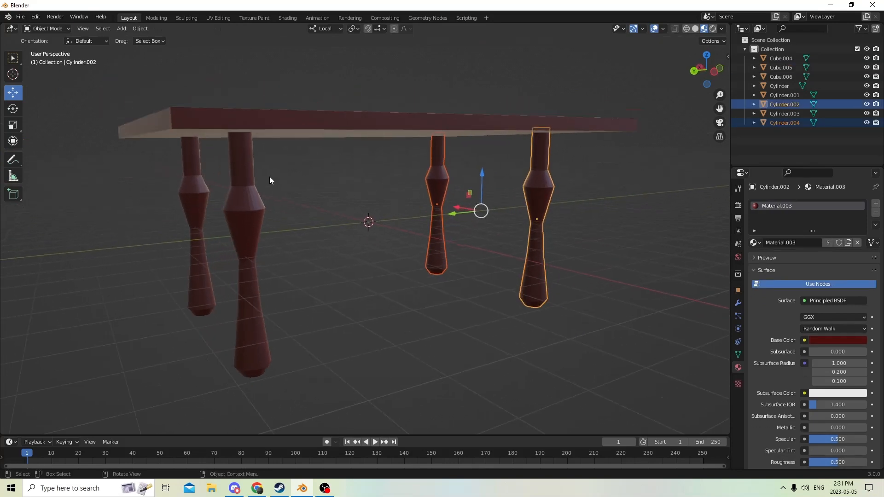
left_click(186, 179, "shift")
left_click(251, 168, "shift")
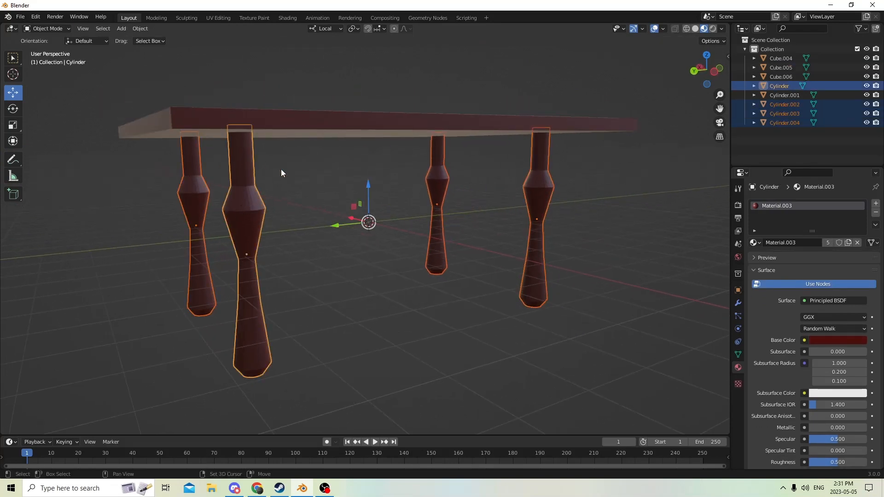
Step: Select the four turned legs plus the tabletop as the active object and join them into one mesh
left_click(187, 191)
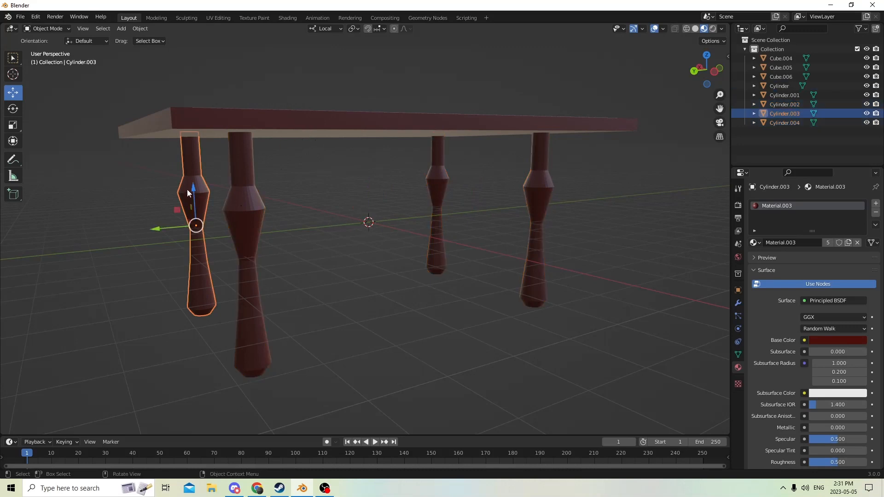
left_click(244, 222, "shift")
left_click(447, 190, "shift")
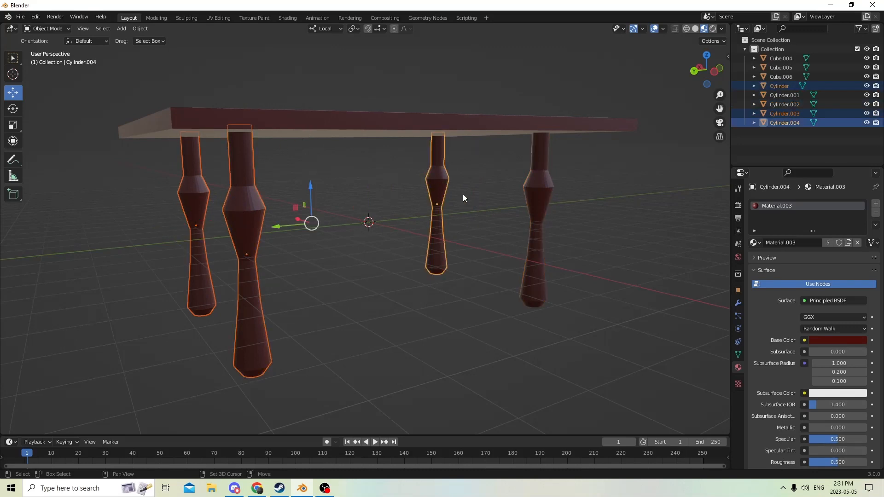
left_click(537, 192, "shift")
left_click(337, 122, "shift")
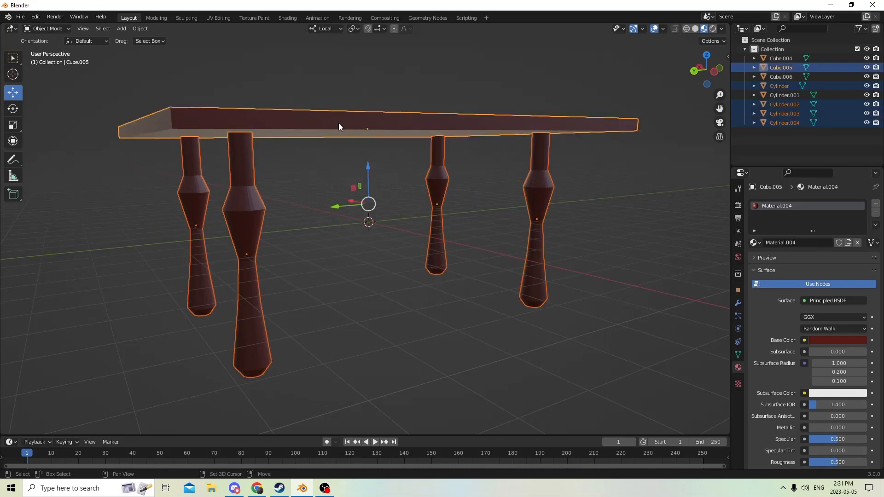
middle_click_drag(338, 123, 319, 131)
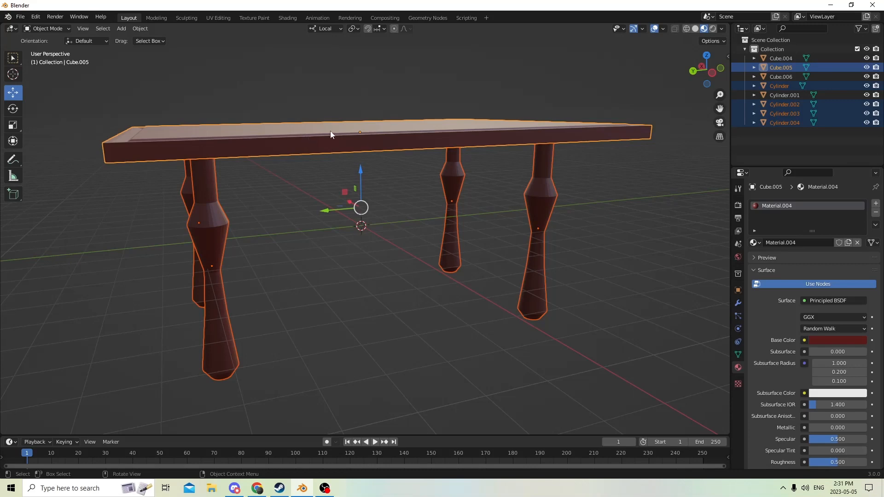
left_click_drag(363, 170, 364, 154)
right_click(364, 154)
key("ctrl+j")
Step: Move the joined table about -0.052 m along its local Y axis and delete the spare leg left behind
middle_click_drag(366, 158, 321, 126)
left_click_drag(306, 152, 397, 164)
middle_click_drag(369, 160, 391, 159)
left_click(247, 236)
key("Delete")
left_click(391, 158)
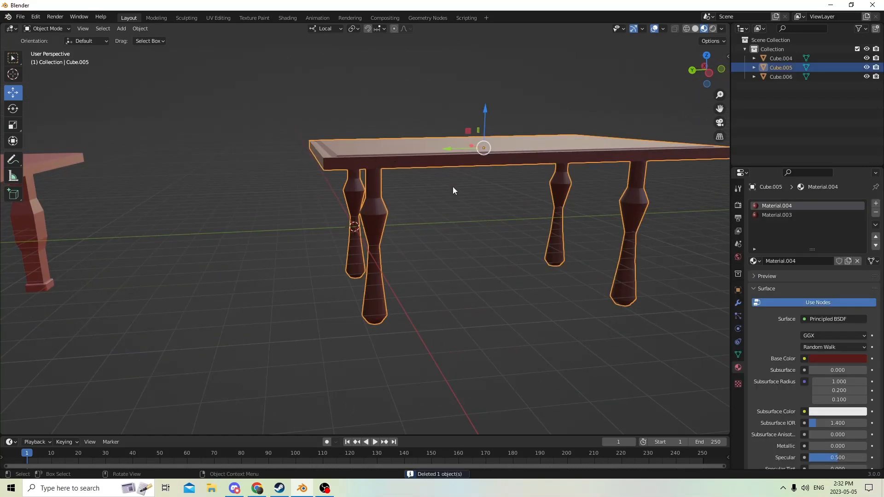
Step: Set the joined table's Y location to 0 m
left_click(738, 290)
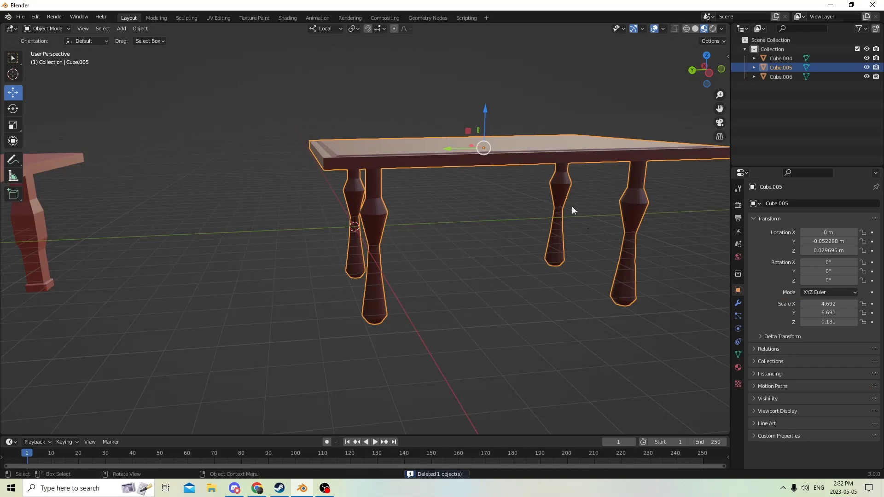
mouse_move(572, 206)
middle_mouse_down()
mouse_move(540, 213)
mouse_move(558, 212)
middle_mouse_up()
key("g")
key("y")
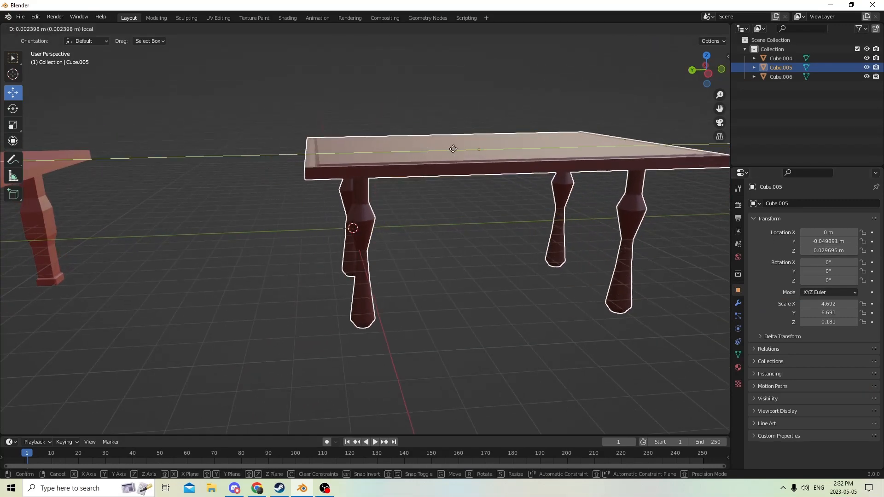
left_click(488, 160)
double_click(815, 240)
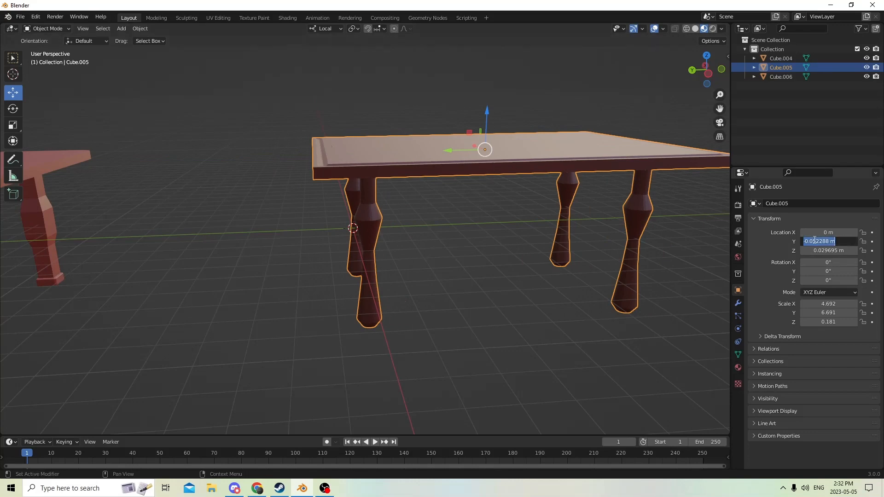
type("0")
key("Return")
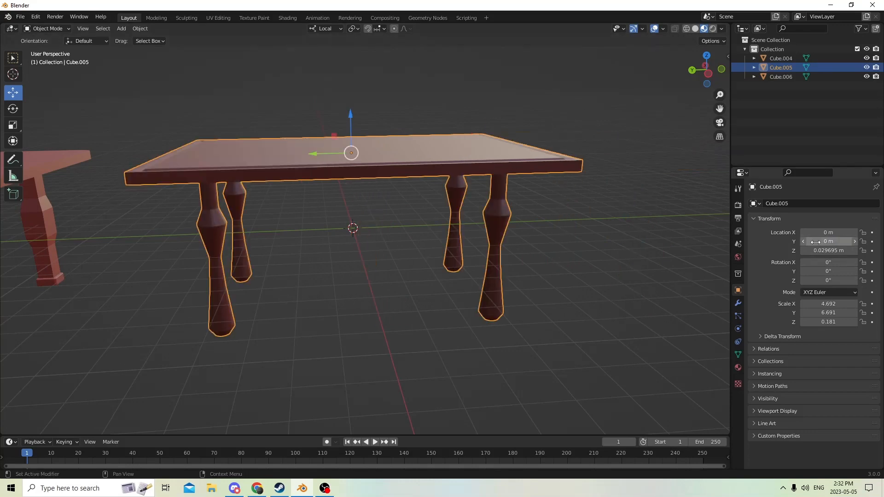
mouse_move(527, 221)
middle_mouse_down()
mouse_move(558, 238)
mouse_move(568, 207)
mouse_move(515, 231)
mouse_move(502, 214)
mouse_move(532, 237)
mouse_move(489, 248)
mouse_move(521, 217)
middle_mouse_up()
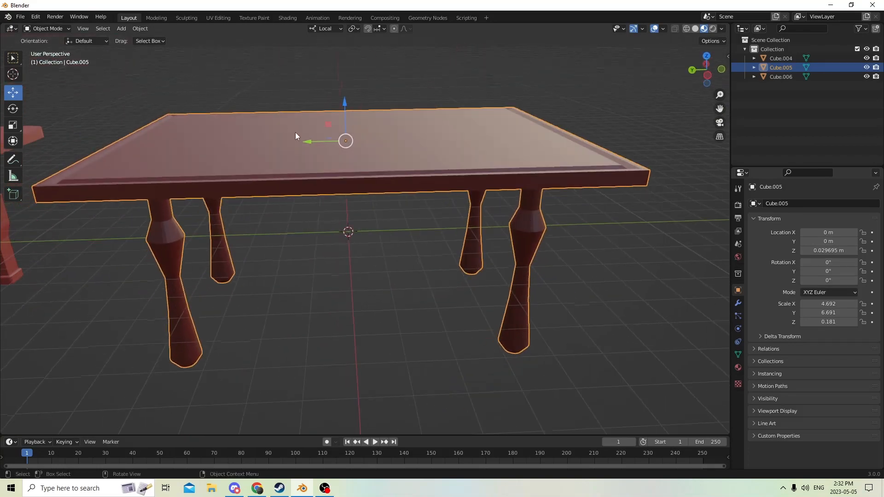
left_click_drag(306, 142, 341, 152)
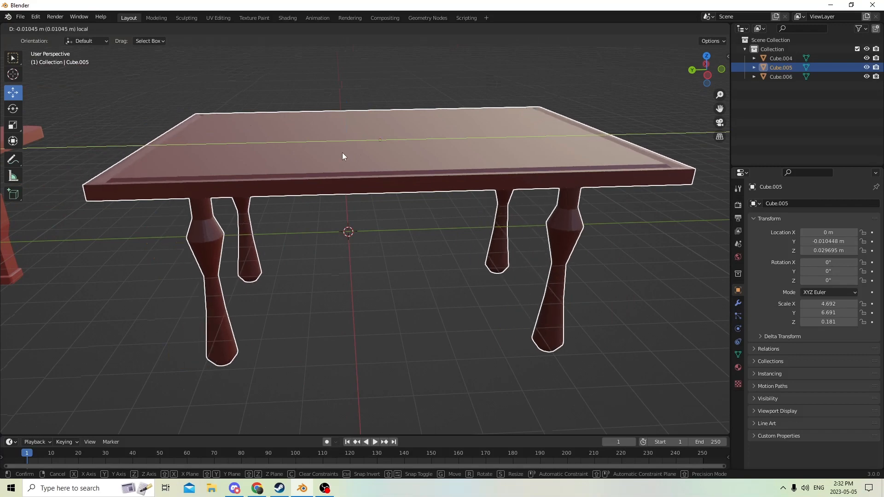
right_click(342, 153)
Step: Enter Edit Mode on the joined table and select both groove faces along two adjacent sides of the tabletop
middle_click_drag(396, 140, 372, 158)
key("Tab")
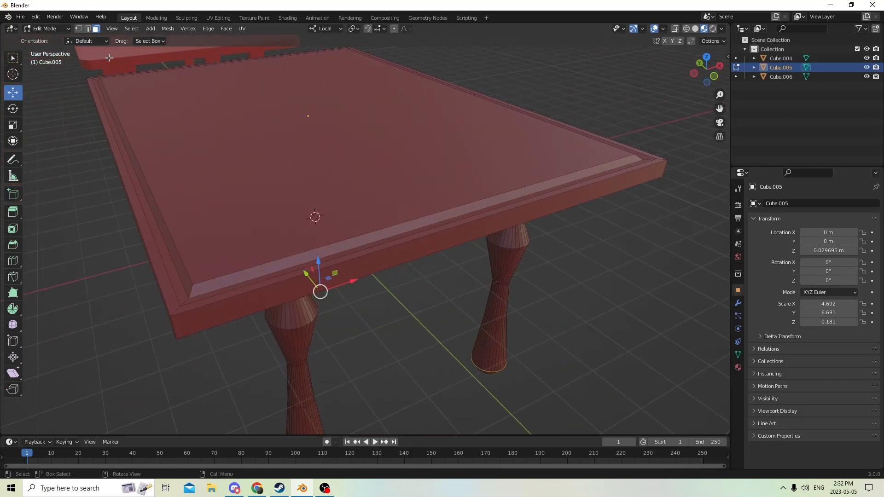
left_click(110, 111)
left_click(115, 132, "shift")
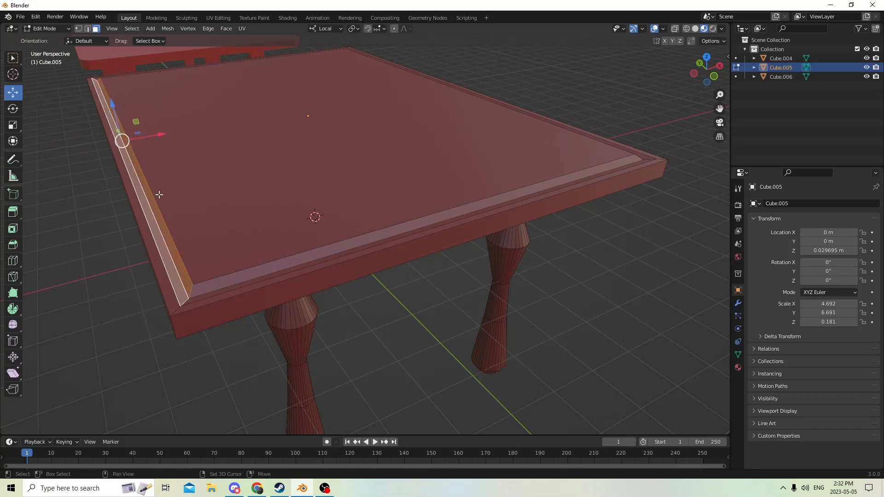
left_click(209, 290, "shift")
left_click(212, 291, "shift")
left_click(213, 286, "shift")
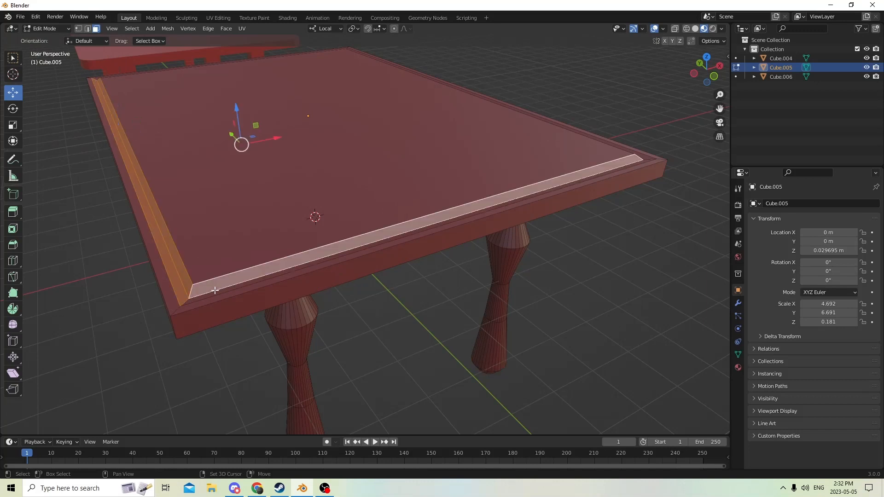
left_click(216, 292, "shift")
Step: Extend the face selection to the groove faces along the tabletop's remaining two sides
middle_click_drag(216, 291, 304, 274)
left_click(284, 276, "shift")
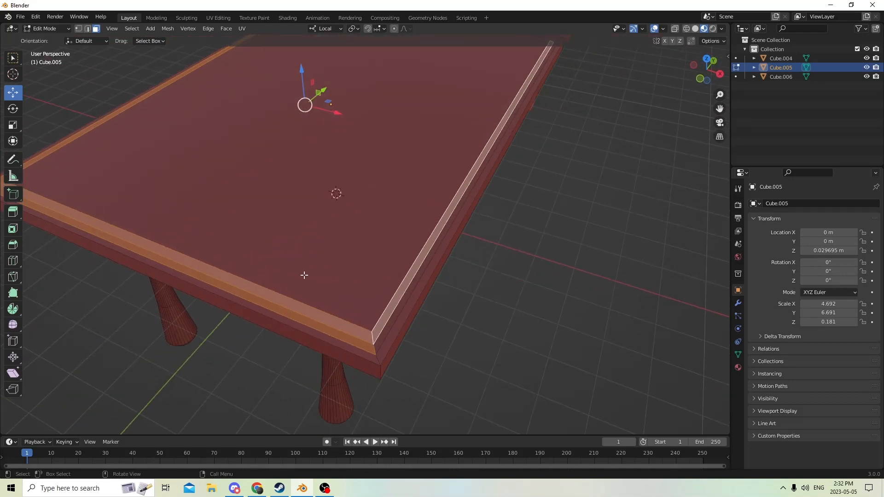
left_click(408, 298, "shift")
middle_click_drag(440, 205, 322, 227)
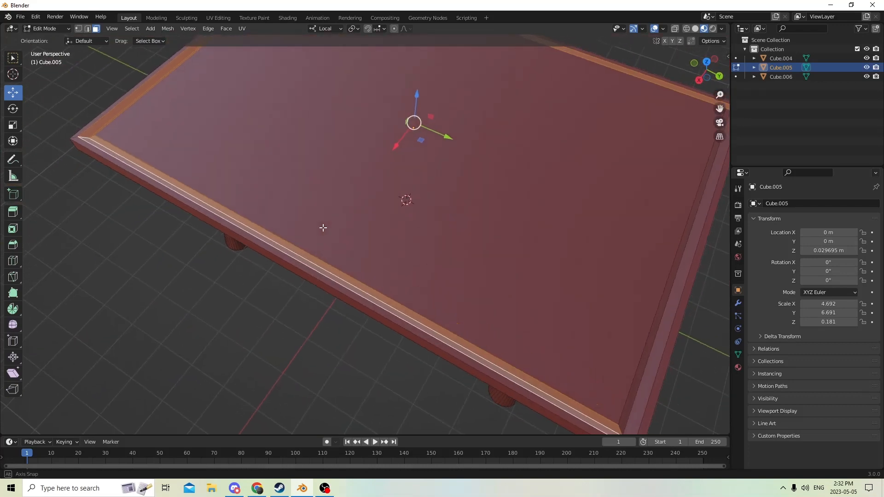
left_click(672, 309, "shift")
middle_click_drag(660, 310, 534, 240)
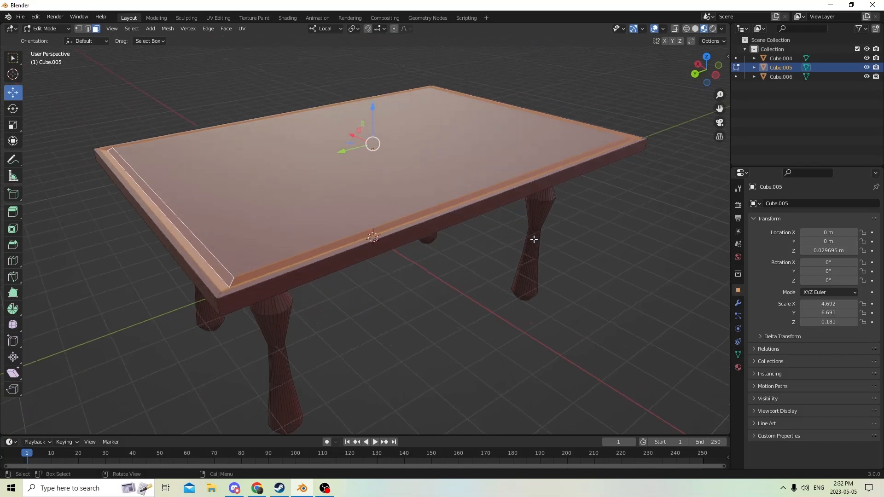
middle_click_drag(476, 235, 428, 235)
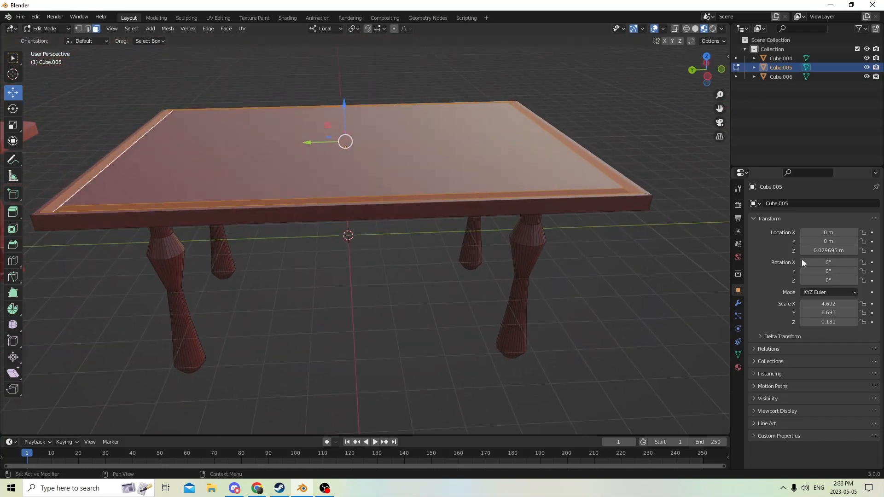
Step: Add a third material with a dark gold base colour to the table and assign it to the selected groove faces
left_click(738, 367)
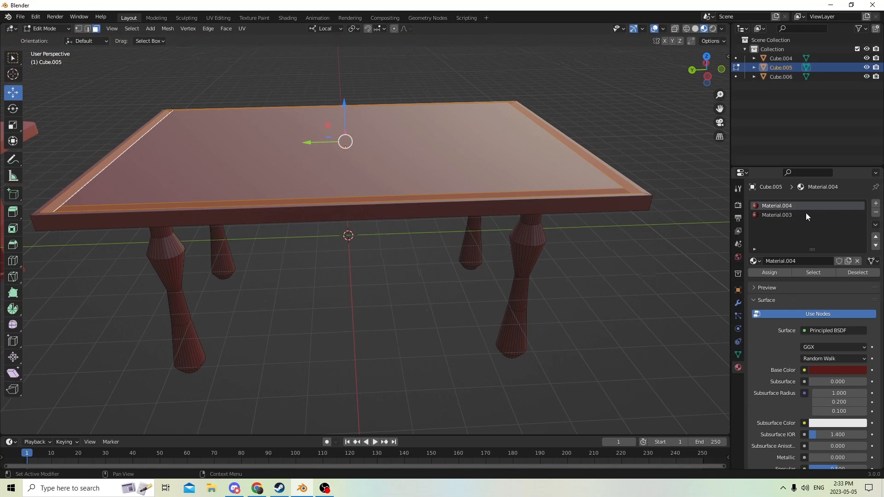
middle_click_drag(526, 211, 580, 205)
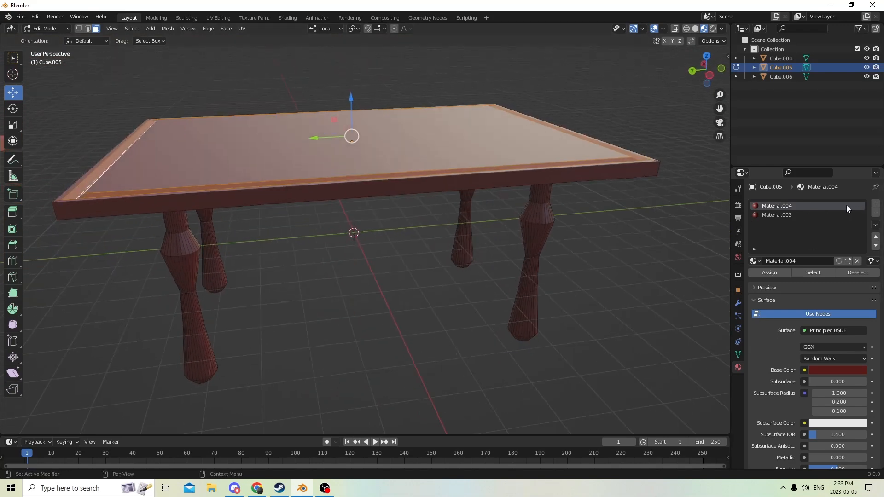
left_click(876, 203)
left_click(797, 261)
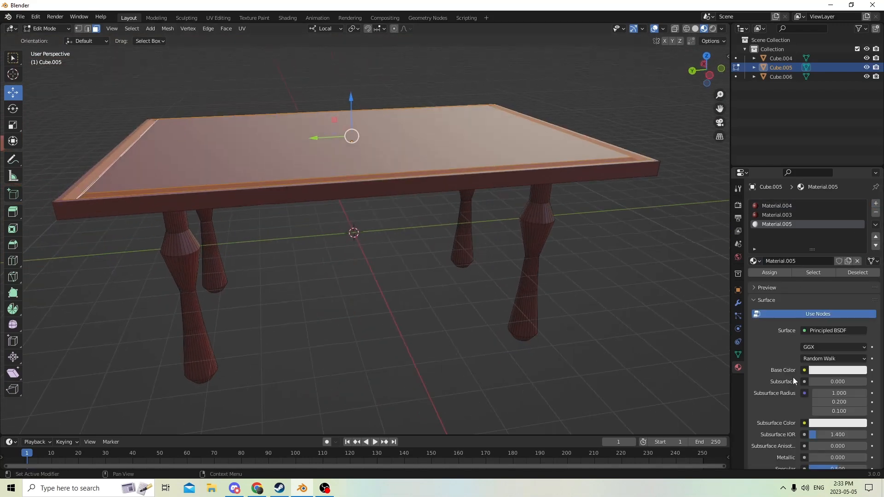
left_click(824, 371)
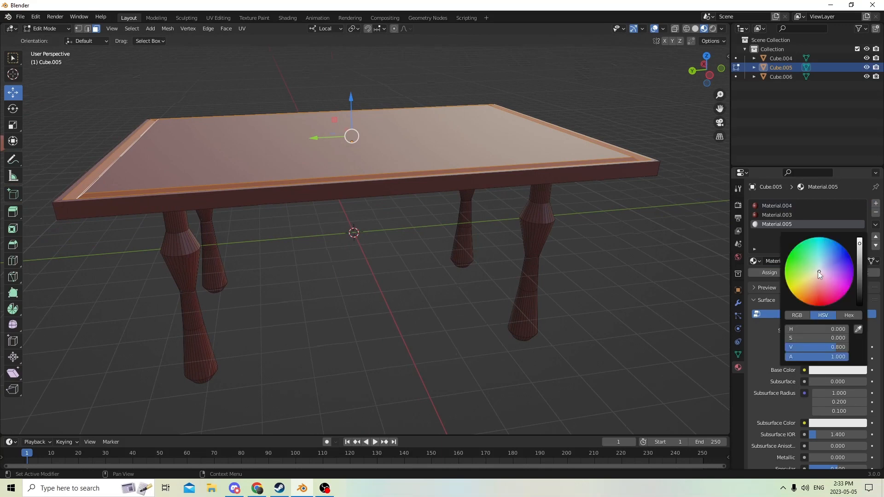
left_click_drag(819, 273, 805, 284)
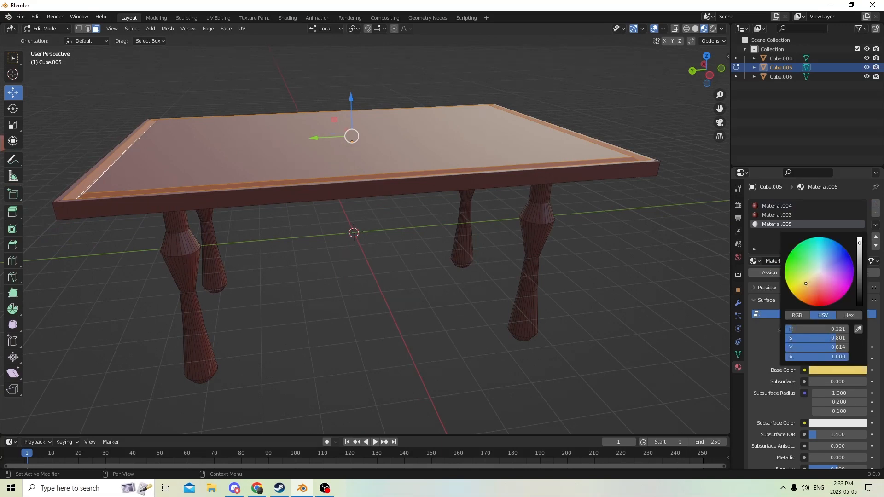
left_click_drag(859, 244, 859, 277)
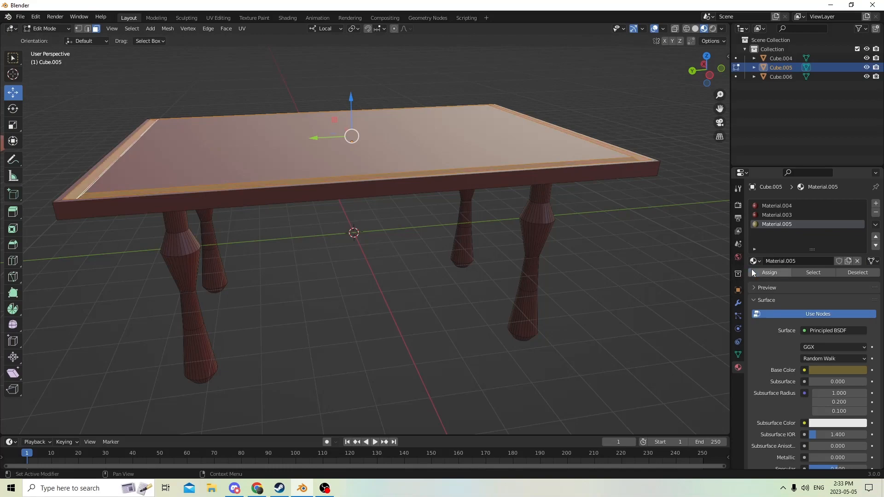
Step: Return to Object Mode and examine the finished table beside the other two tables from several angles
scroll(637, 283, "down", 1)
middle_click_drag(640, 283, 341, 222)
key("Tab")
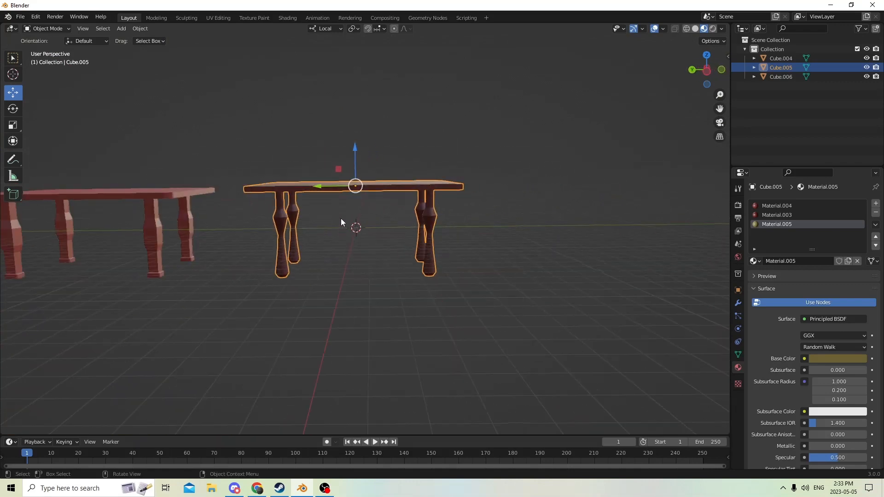
middle_click_drag(716, 108, 446, 190)
middle_click_drag(453, 188, 488, 217)
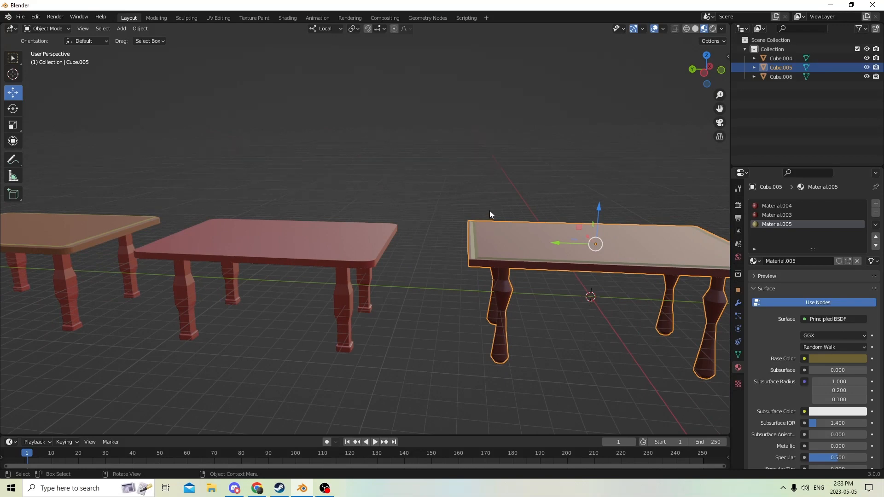
mouse_move(489, 211)
middle_mouse_down()
mouse_move(506, 217)
mouse_move(475, 217)
middle_mouse_up()
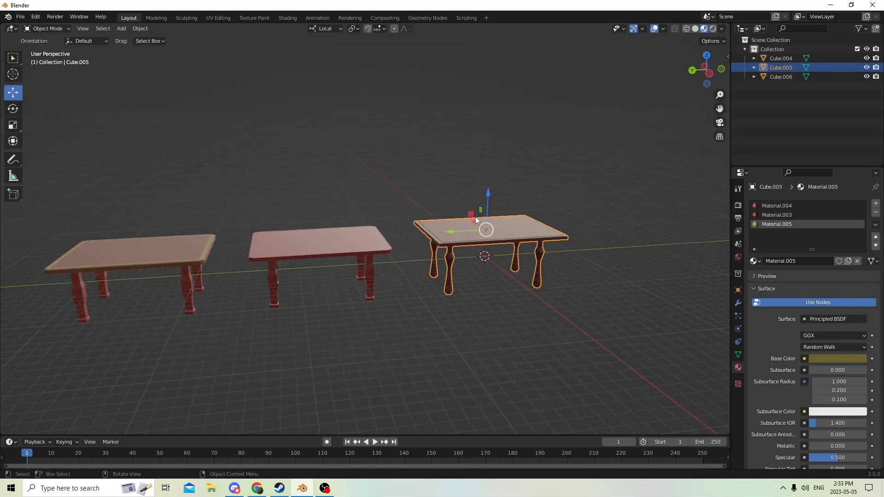